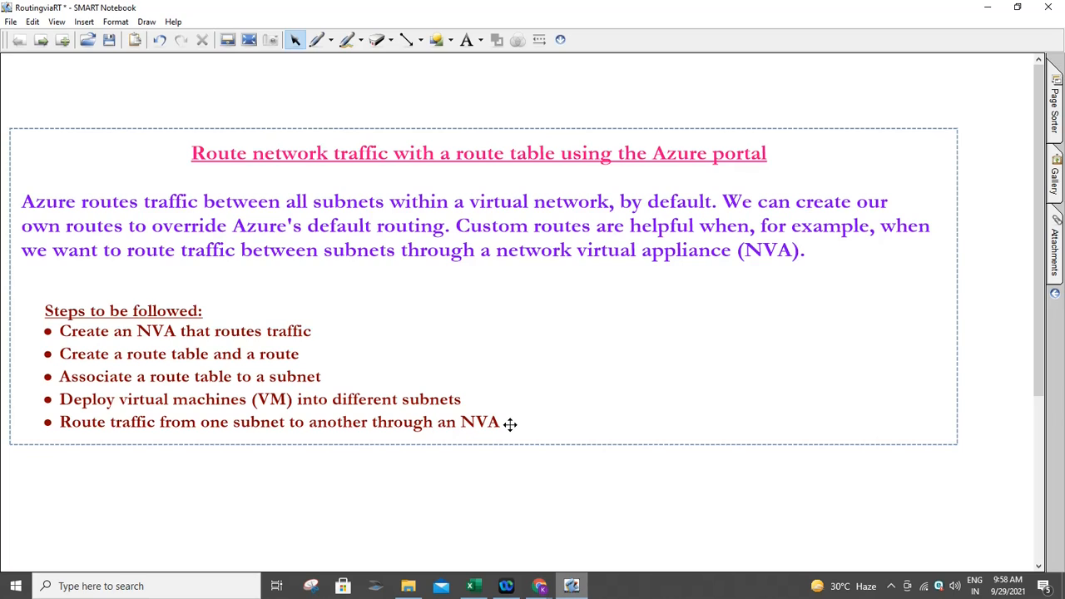
- Bring the Azure Resource groups window forward and open the Create a resource group form
click(542, 587)
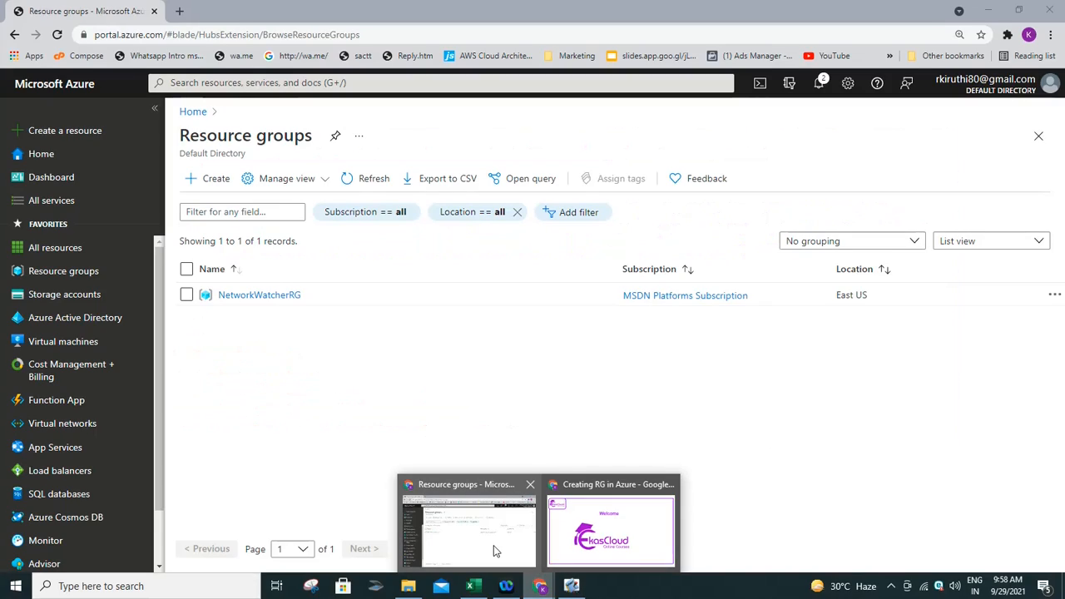
click(493, 550)
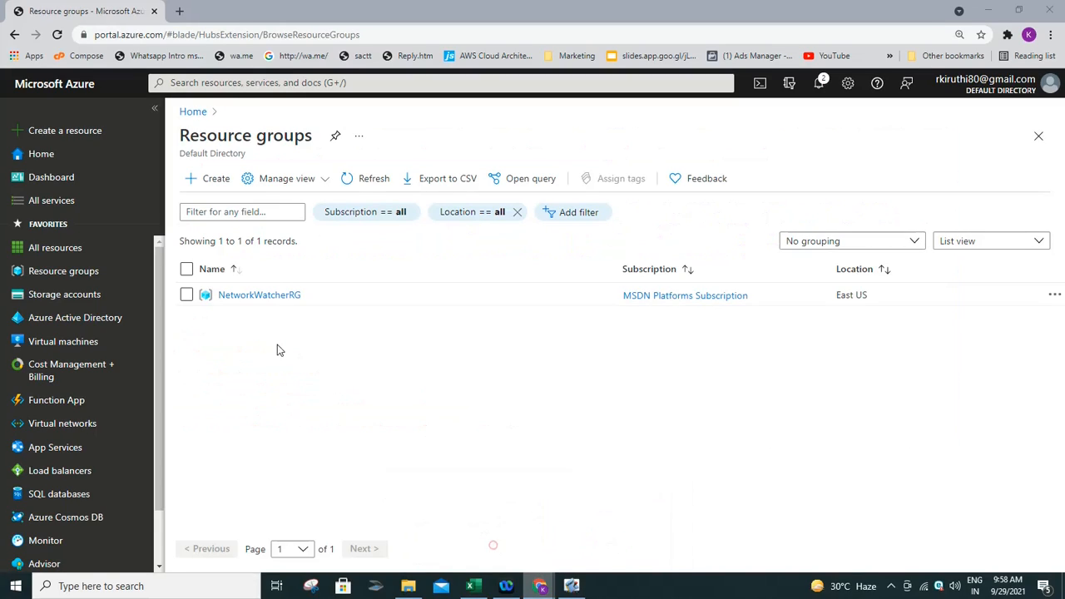
click(216, 180)
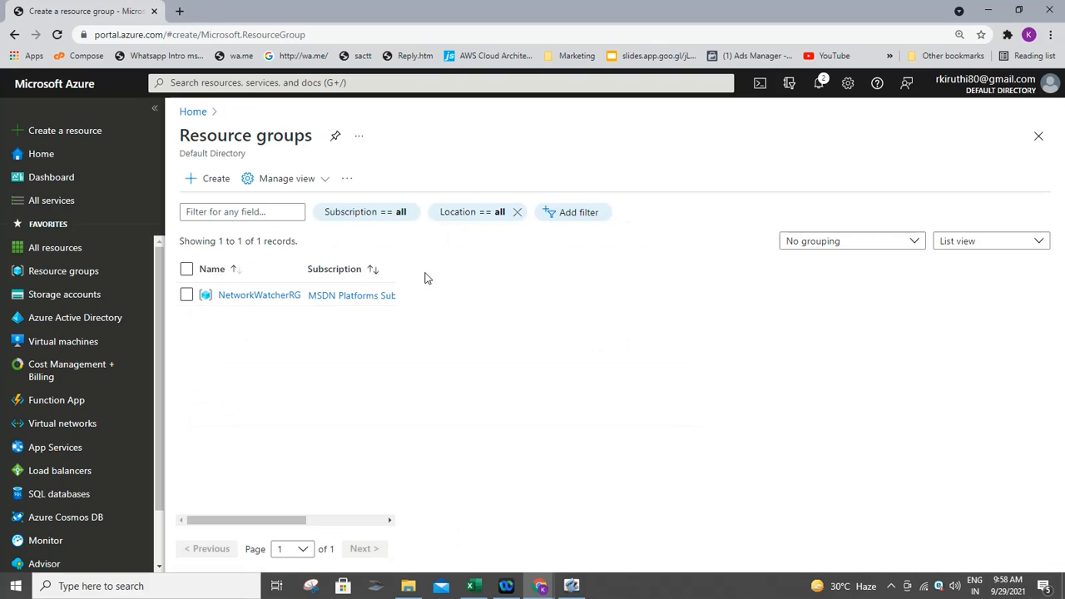
click(211, 176)
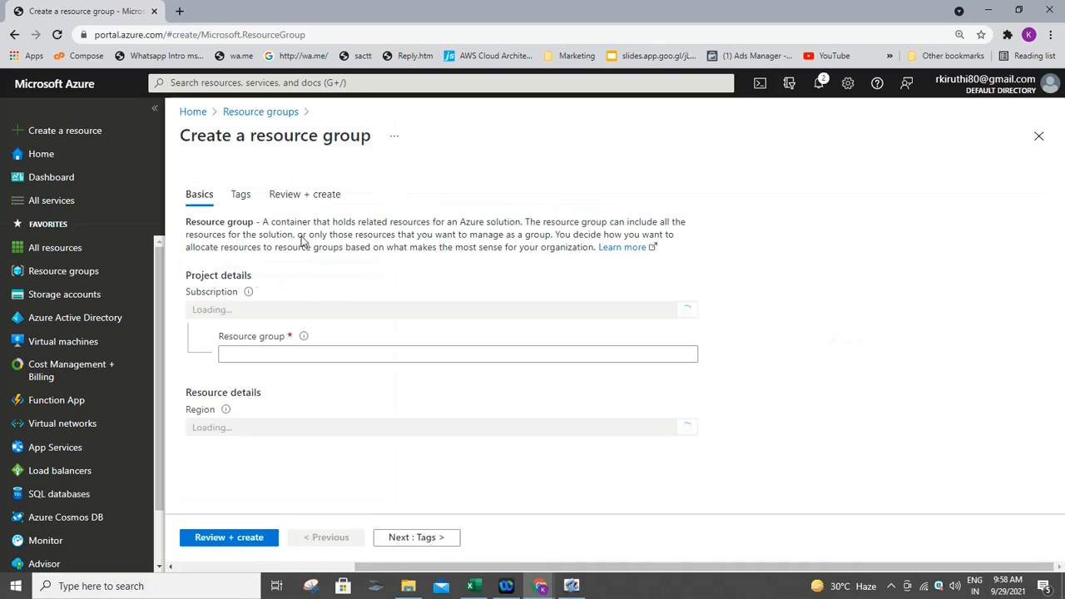
- Create the resource group RouteTRG via Review + create
click(386, 321)
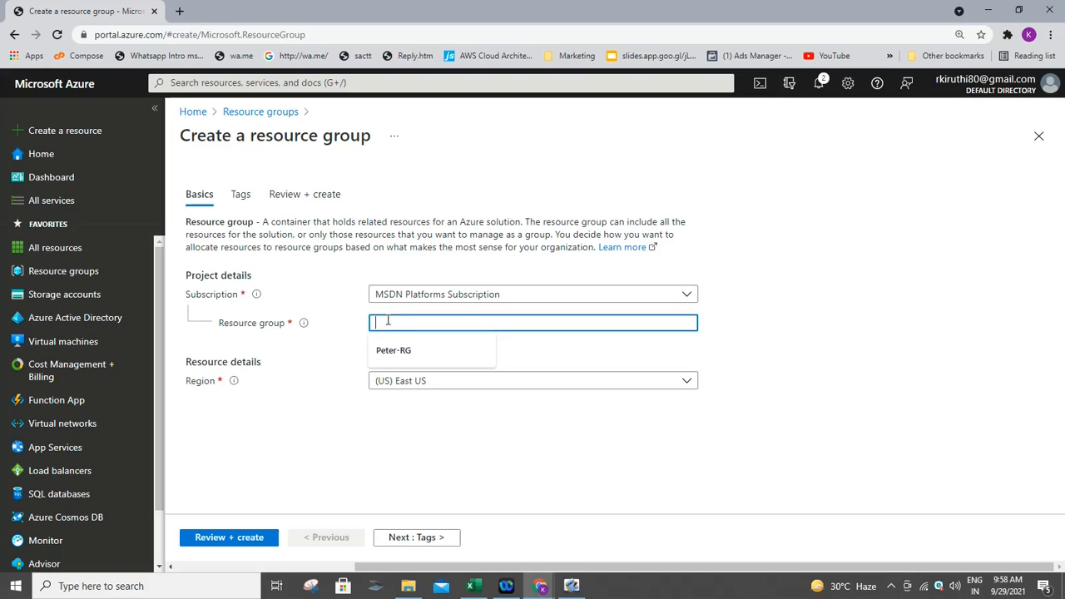
text(Rout)
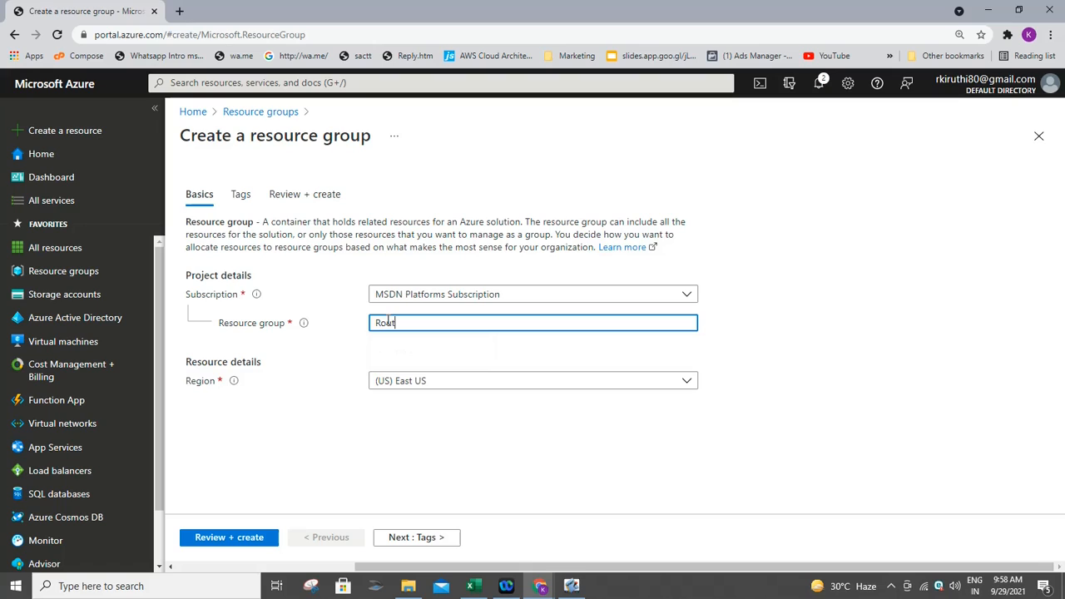
text(eTRG)
click(249, 537)
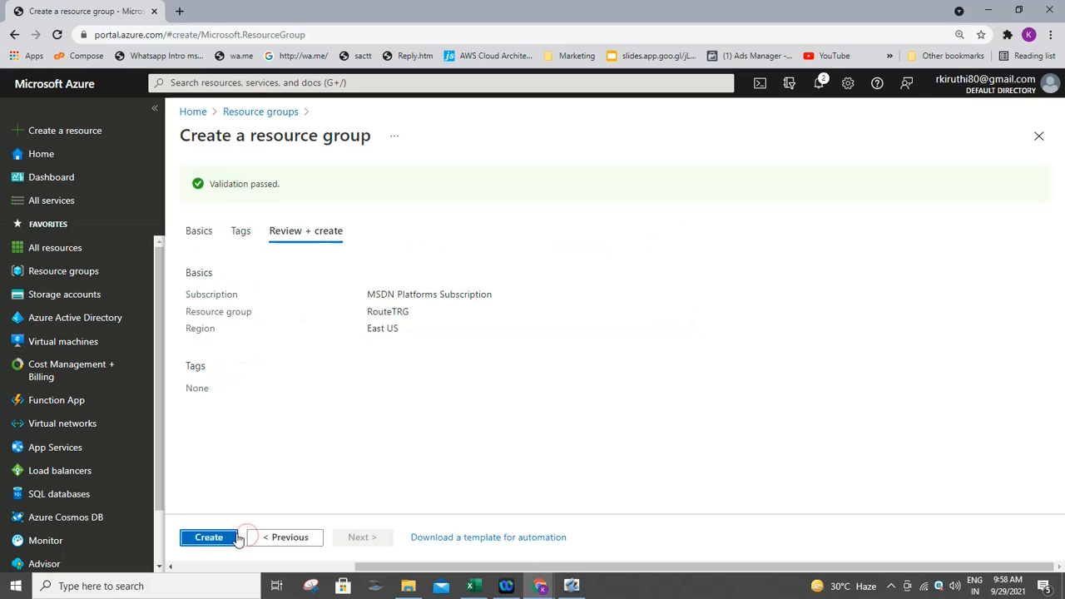
click(190, 538)
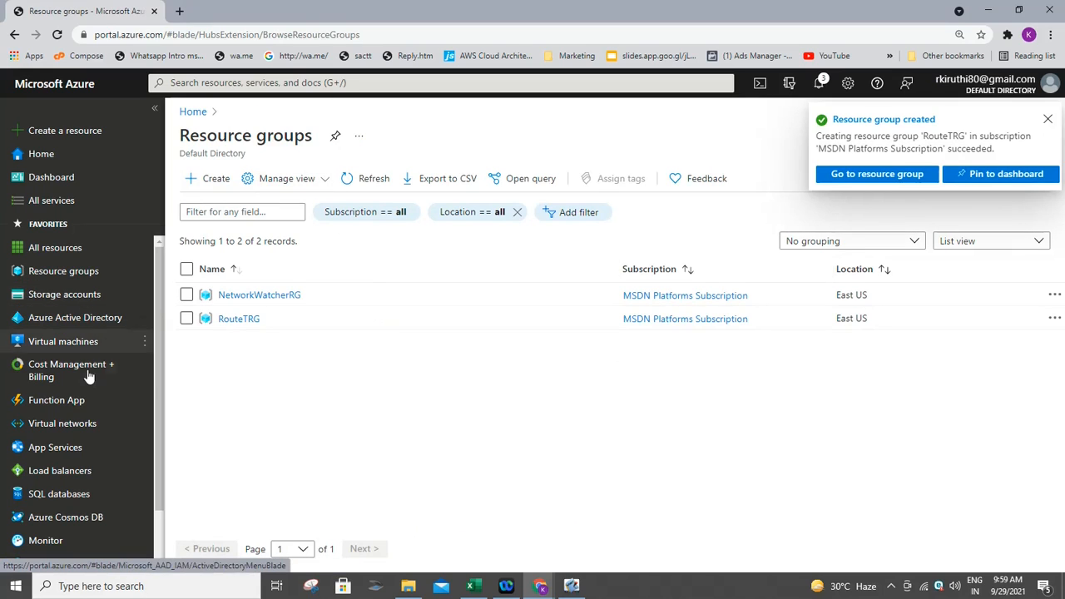
mouse_move(89, 390)
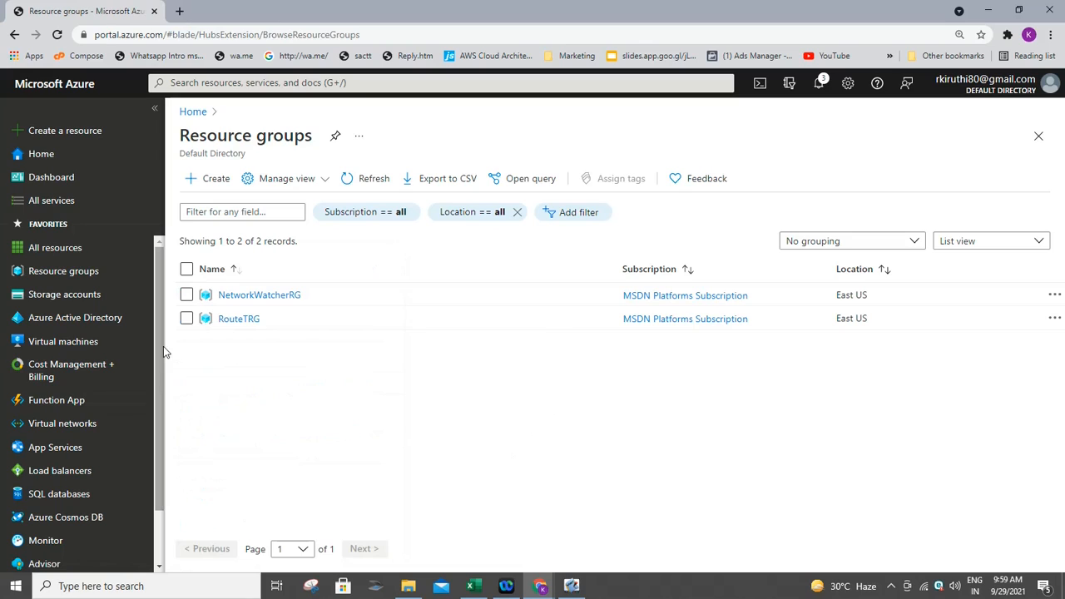
- Start a new virtual network in MSDN Platforms Subscription under resource group RouteTRG
click(93, 426)
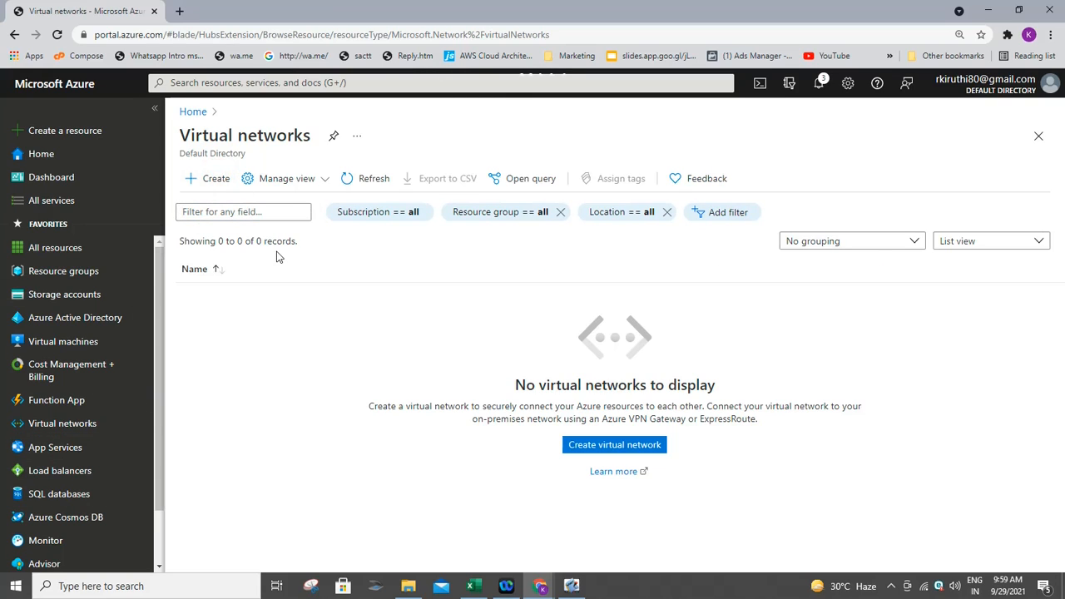
click(226, 180)
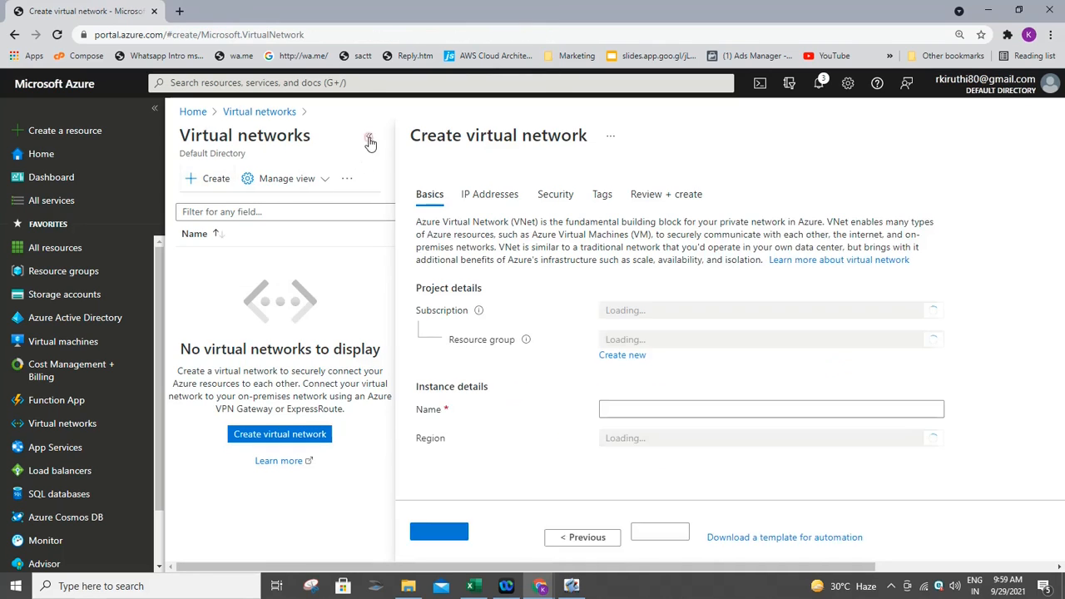
click(369, 137)
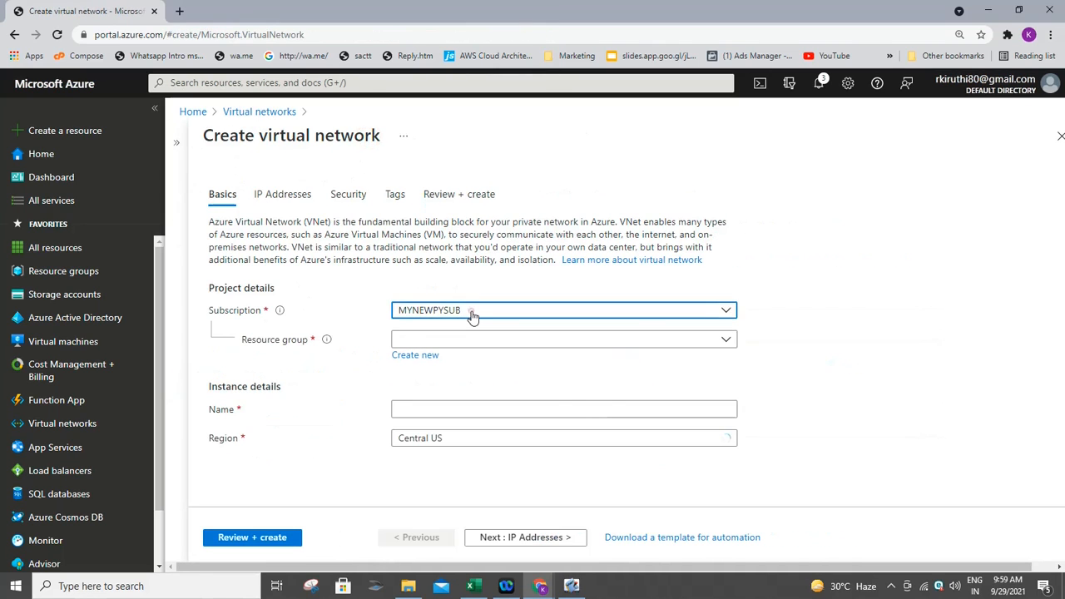
click(469, 316)
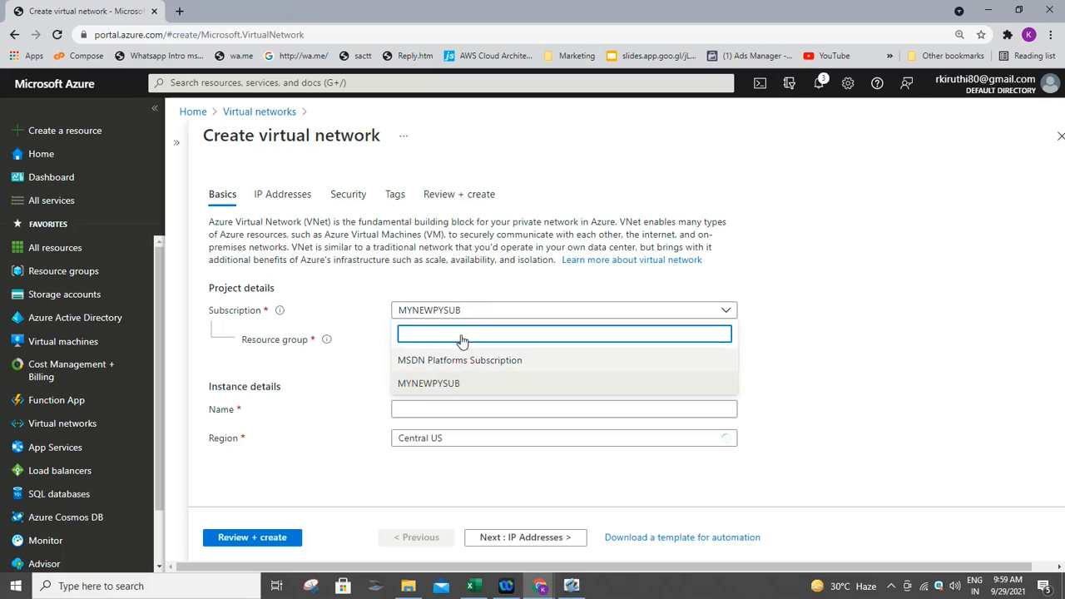
click(464, 358)
click(466, 344)
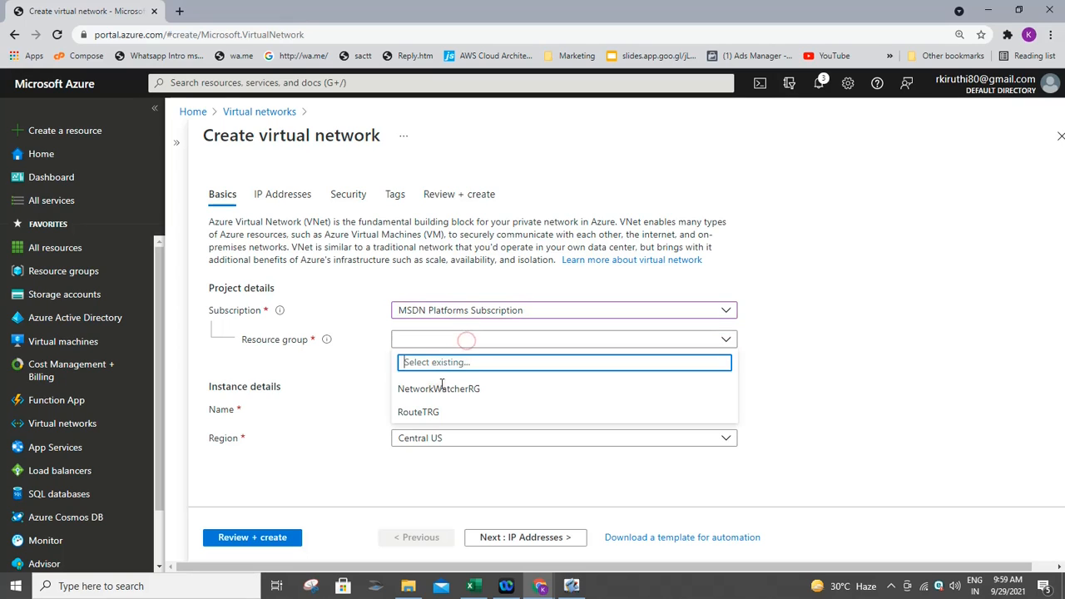
click(433, 410)
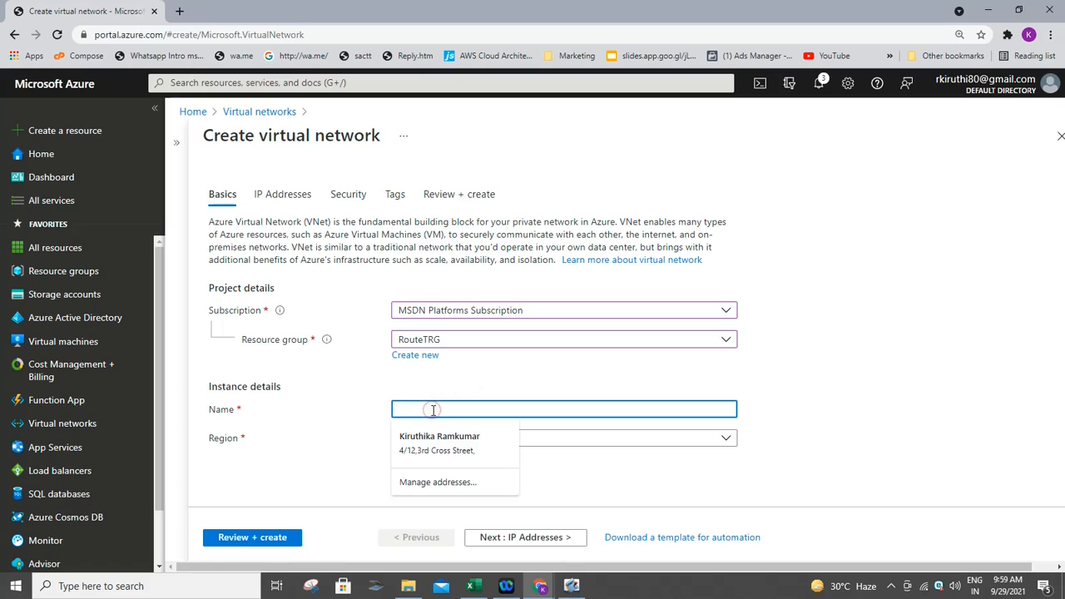
- Name the virtual network VNet and advance to the IP Addresses step
text(VNE)
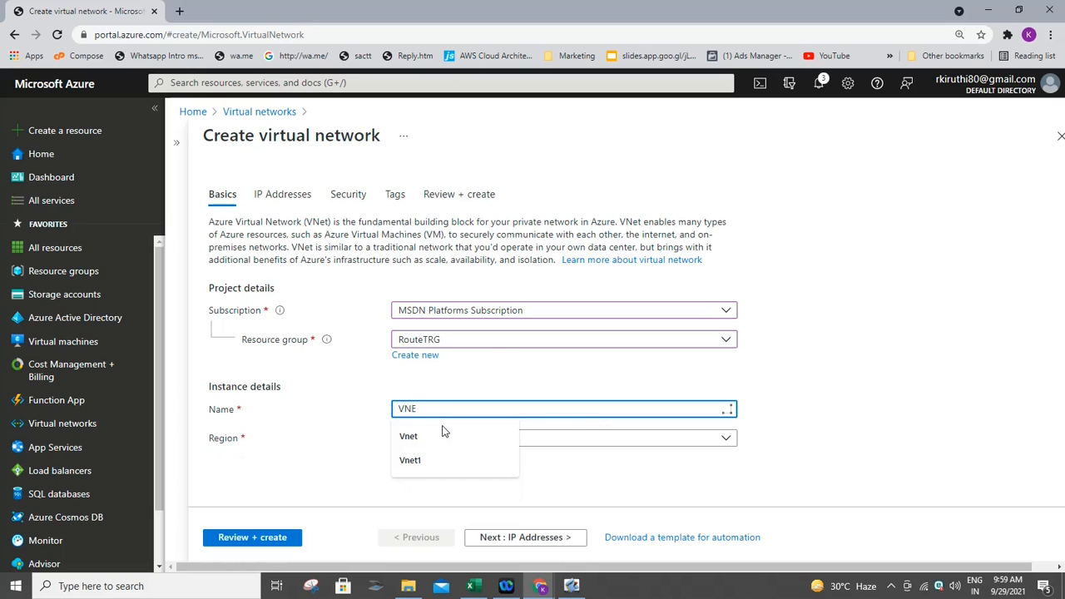
key(BackSpace)
text(et)
click(757, 440)
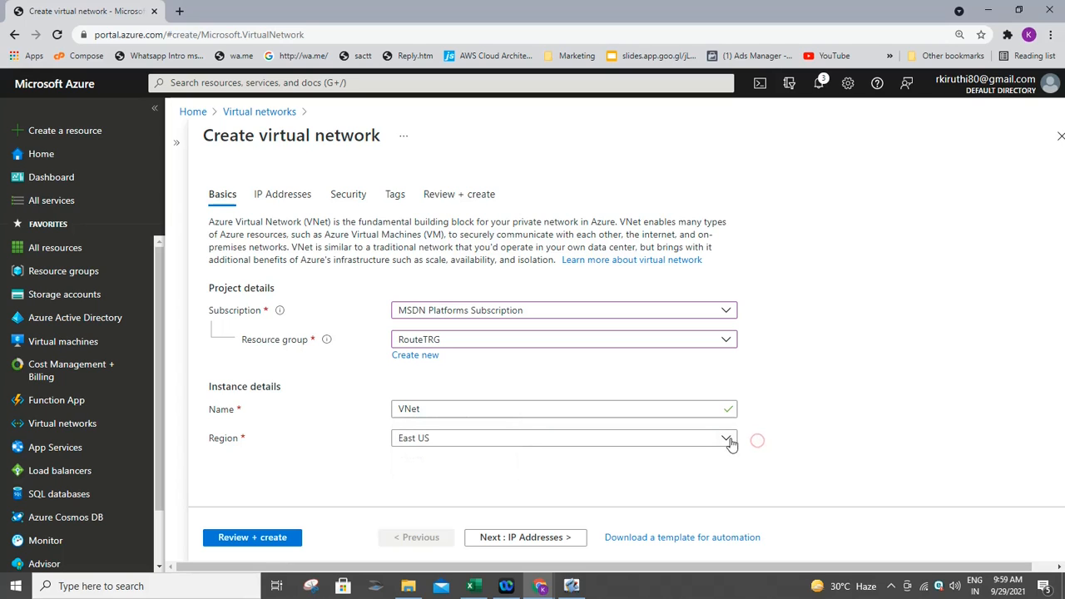
click(490, 539)
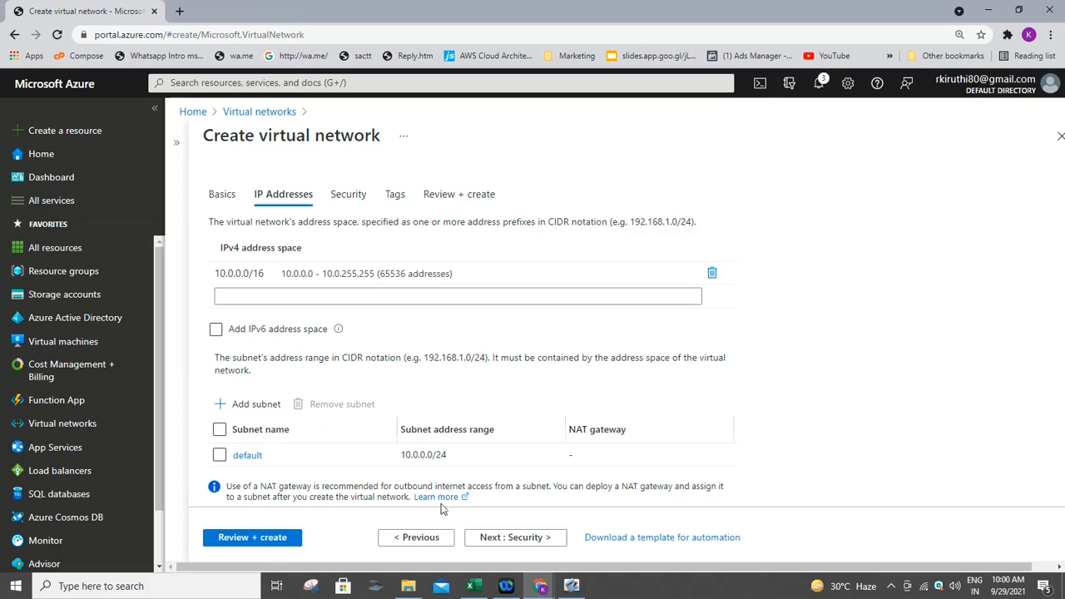
- Leave the default 10.0.0.0/16 address space and switch to the SMART Notebook lesson
mouse_move(587, 586)
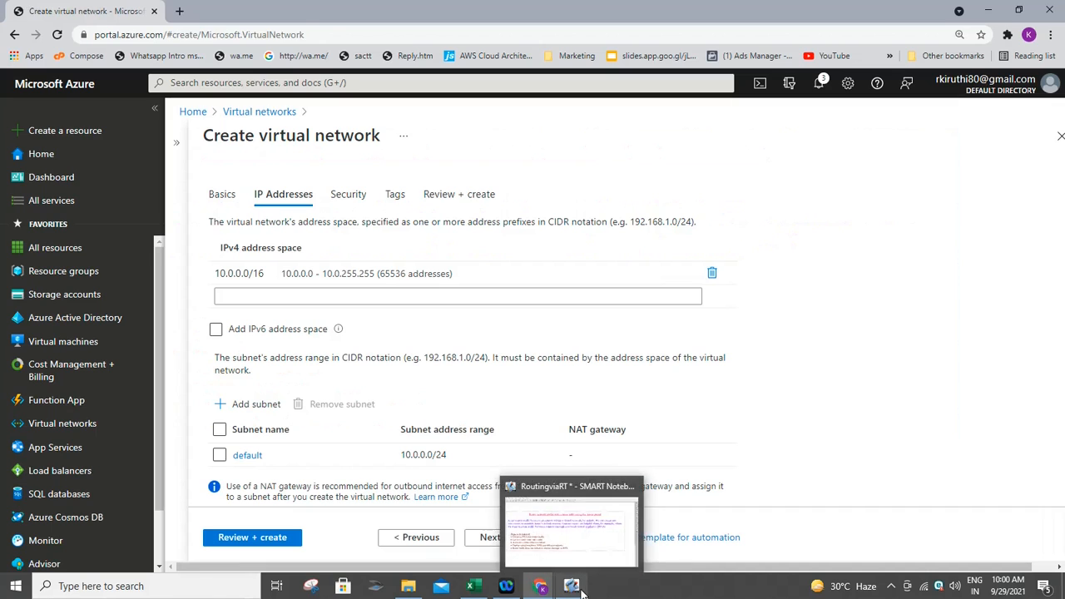
click(582, 592)
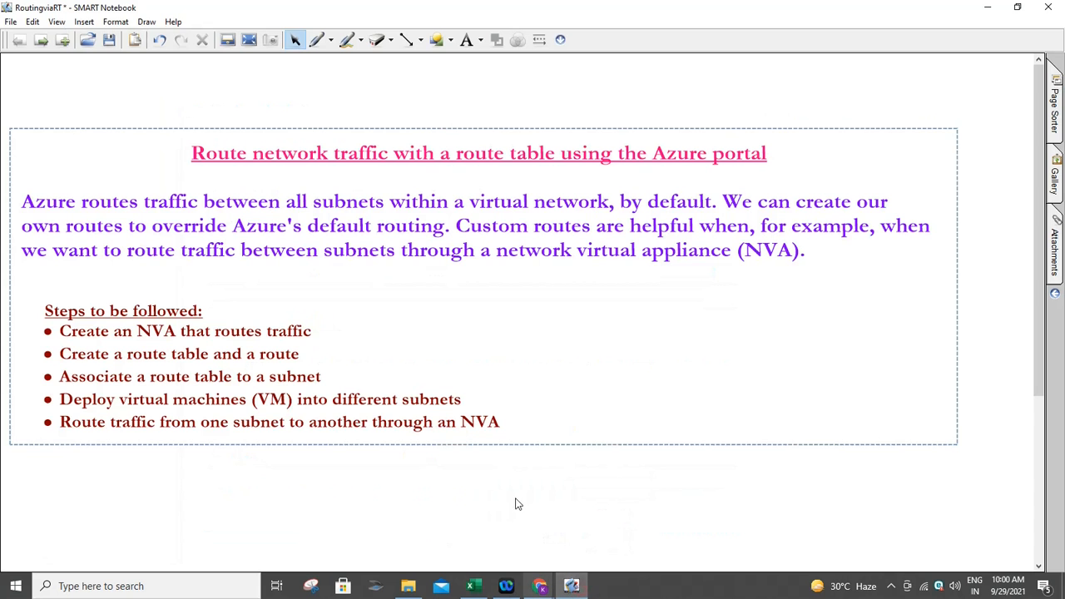
- Go to a fresh notebook page and drop the Azure Virtual Network picture from the Gallery
click(42, 41)
click(41, 41)
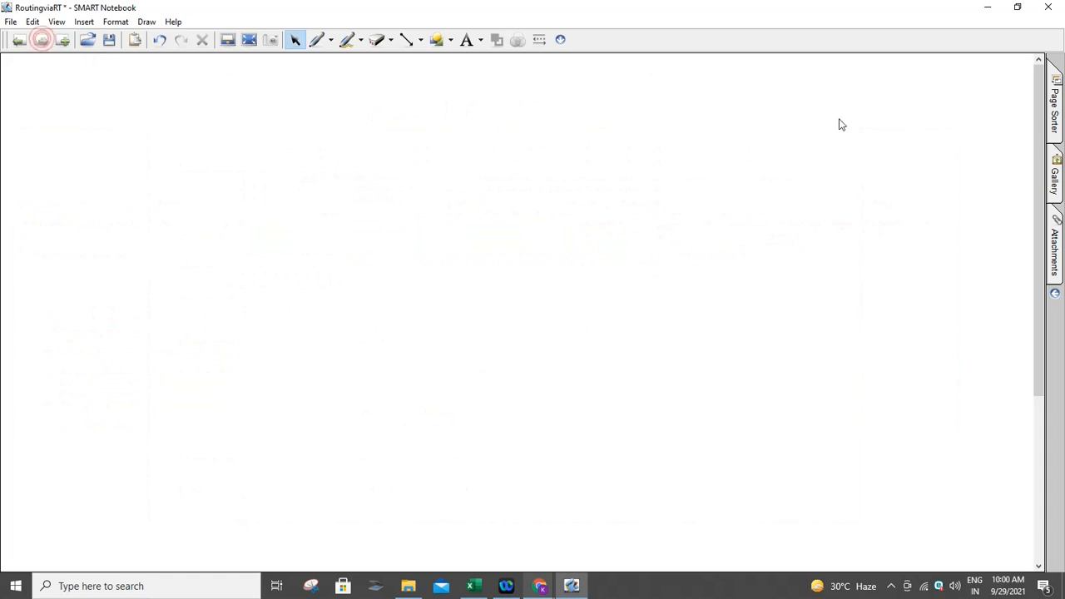
click(1054, 178)
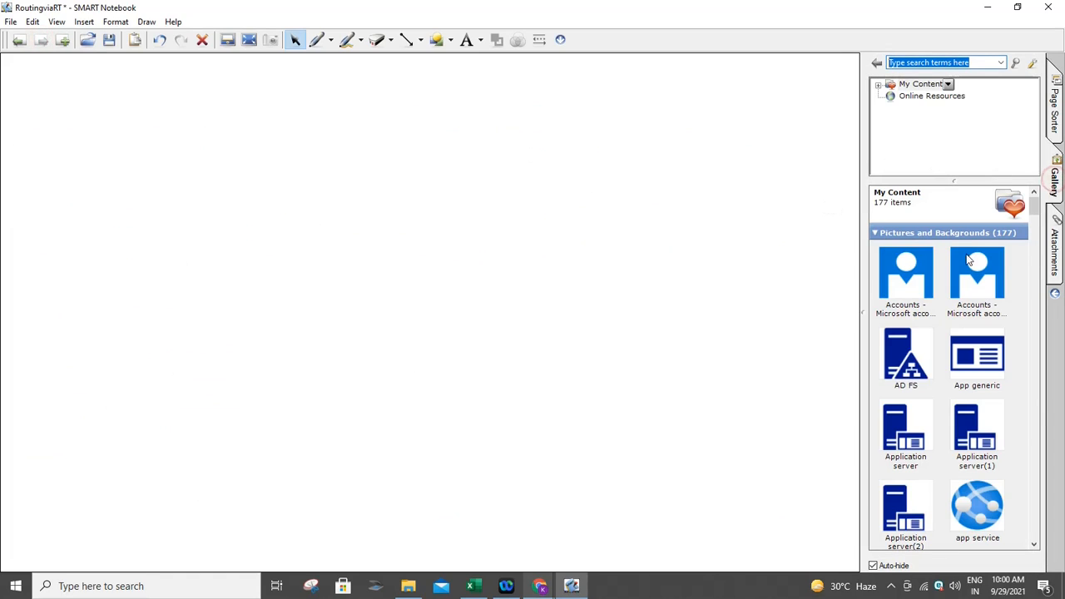
click(1037, 258)
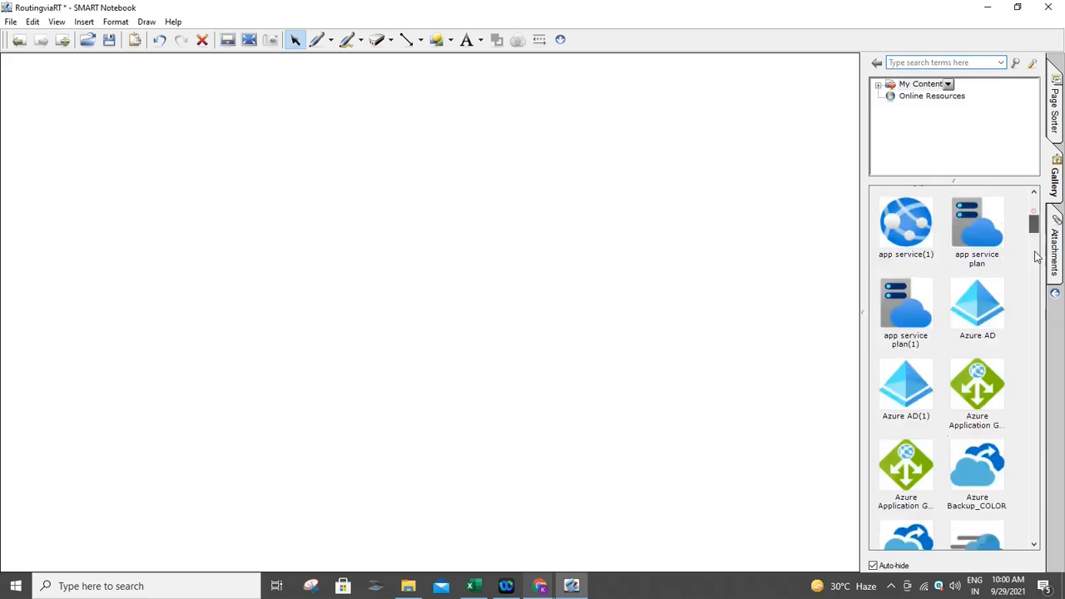
drag(1034, 251, 1035, 301)
drag(922, 354, 400, 288)
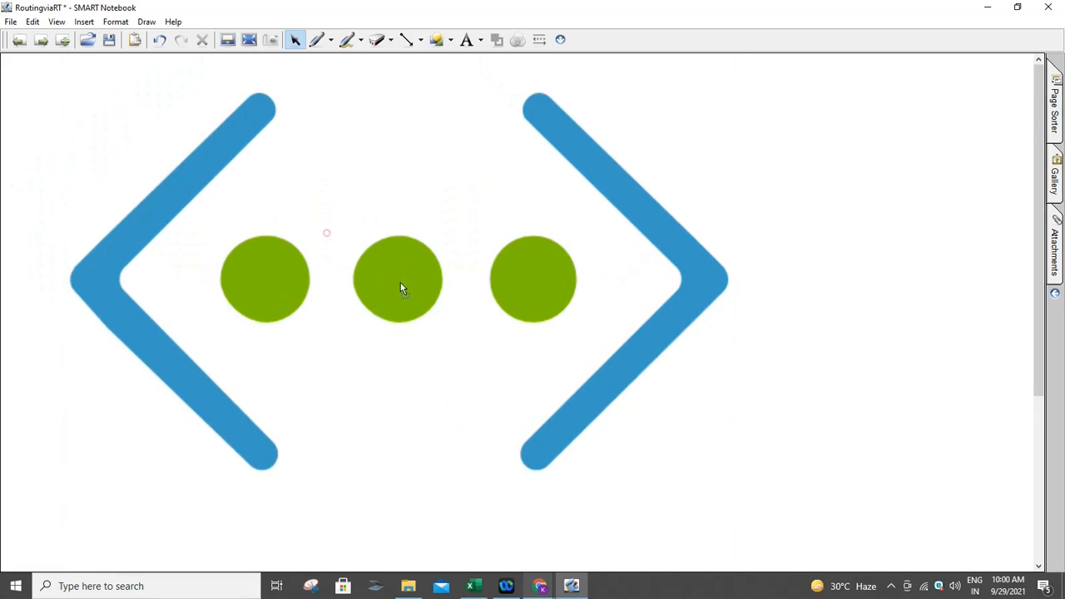
- Shrink the virtual network picture to a small icon near the page's top-left corner
click(544, 385)
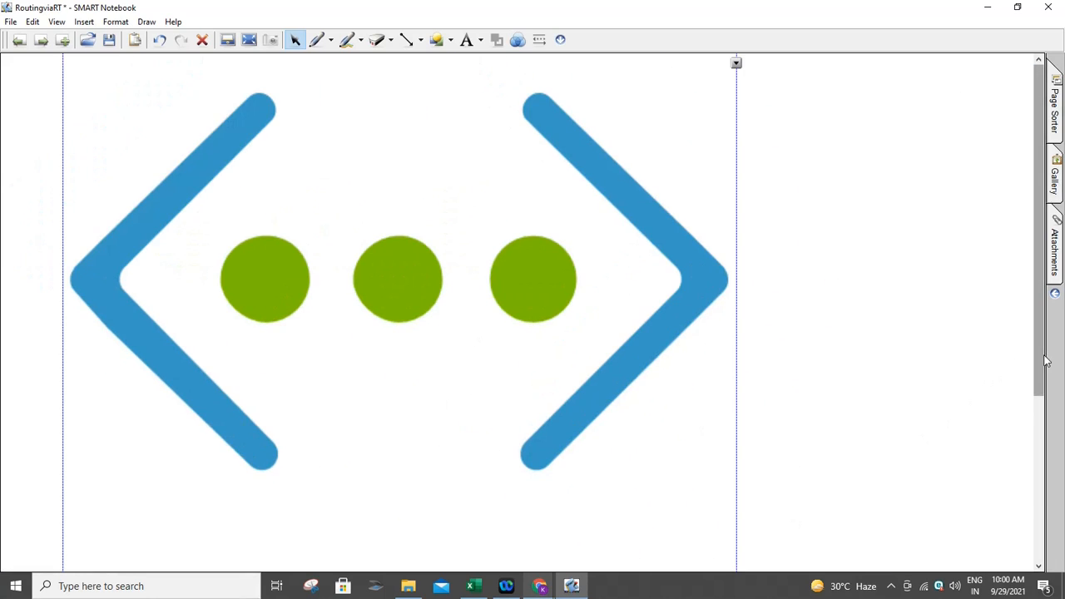
drag(1045, 361, 1046, 470)
drag(739, 448, 696, 90)
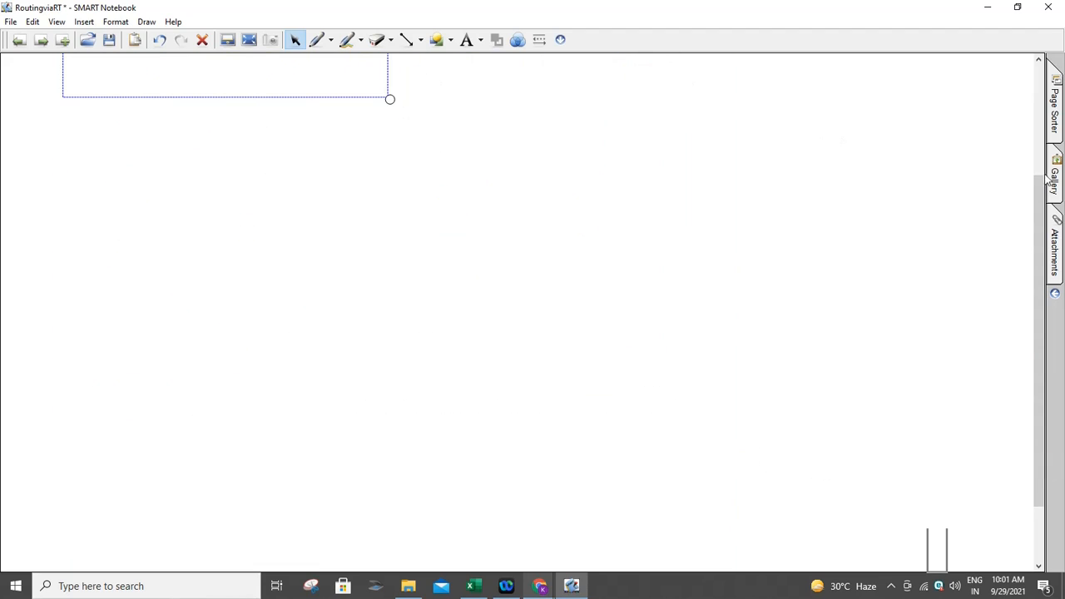
drag(1042, 179, 1013, 48)
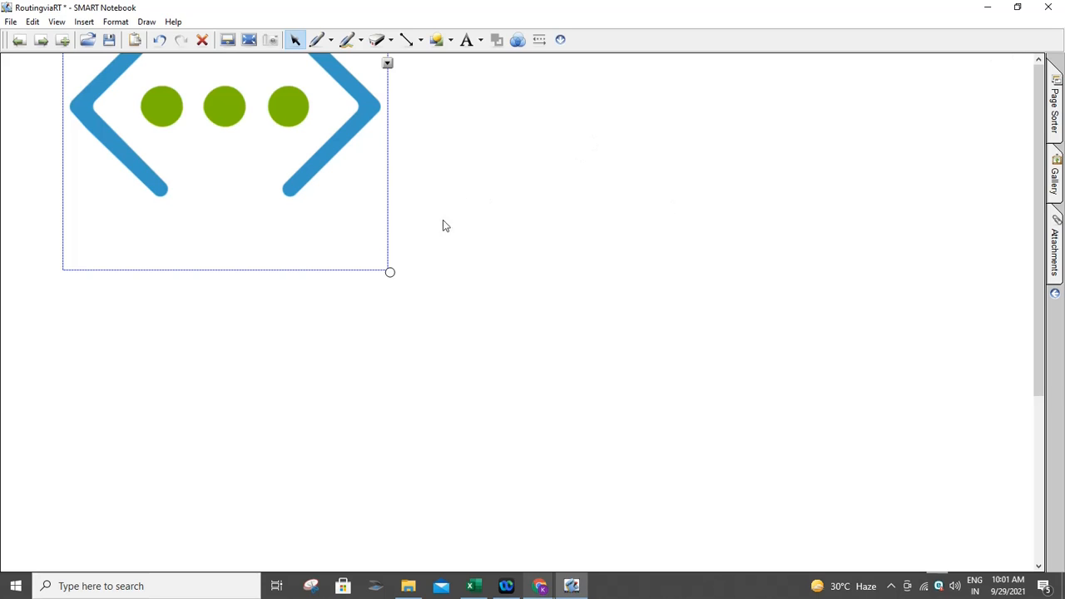
drag(375, 262, 201, 155)
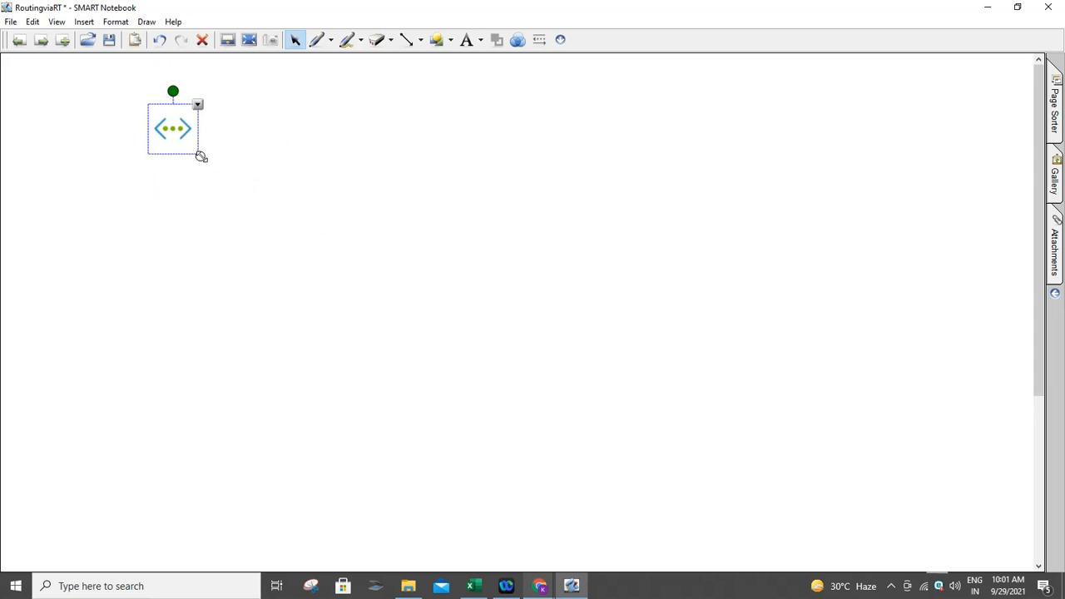
drag(200, 155, 180, 135)
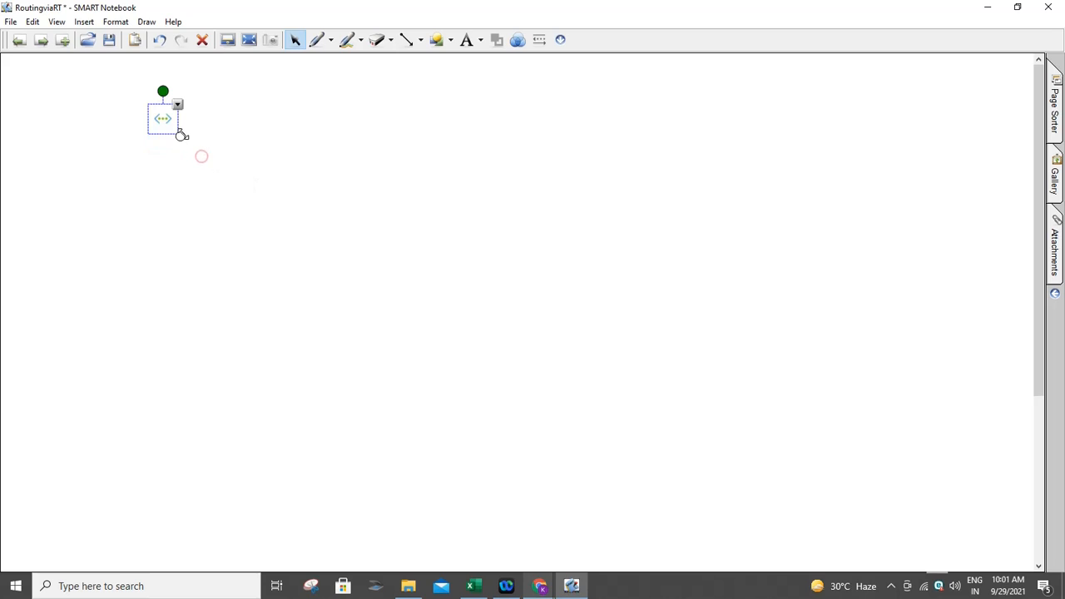
- Draw a large dashed rectangle enclosing the virtual network icon, then reopen the Azure icon gallery
click(476, 44)
click(481, 43)
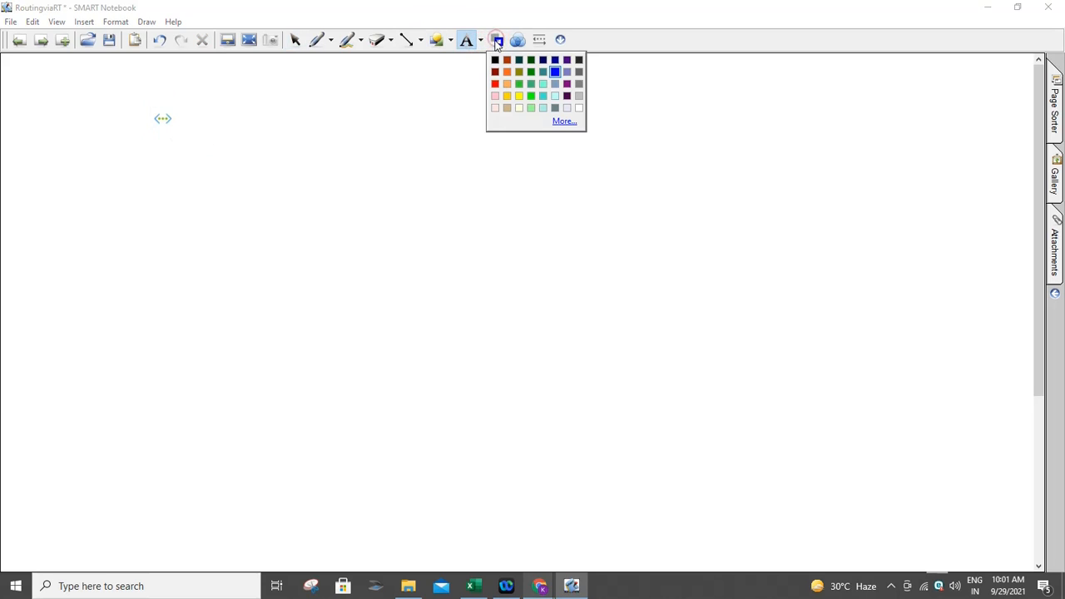
click(482, 44)
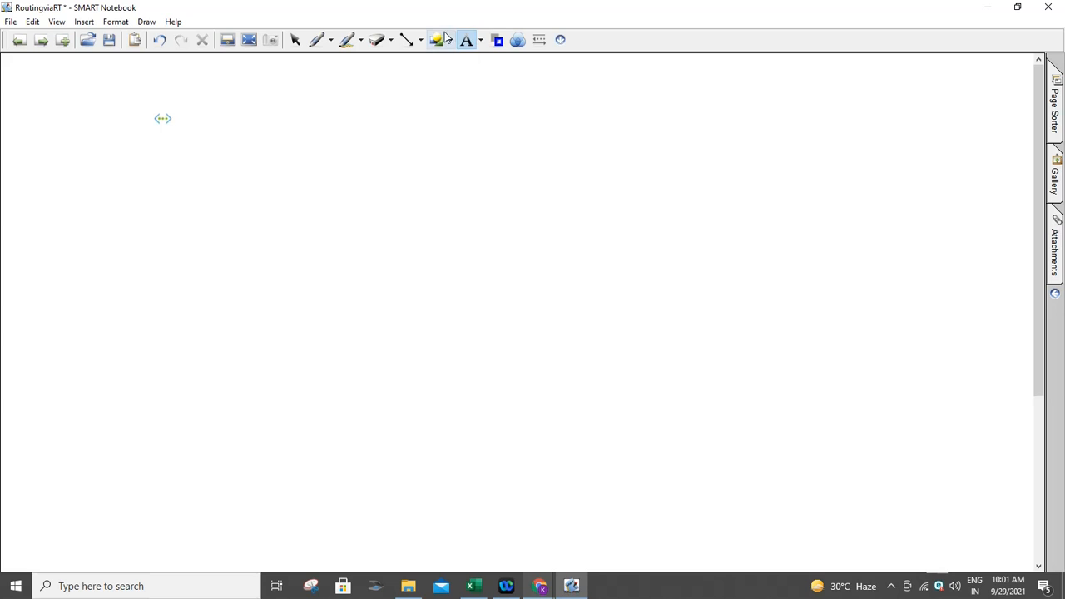
click(453, 41)
click(464, 89)
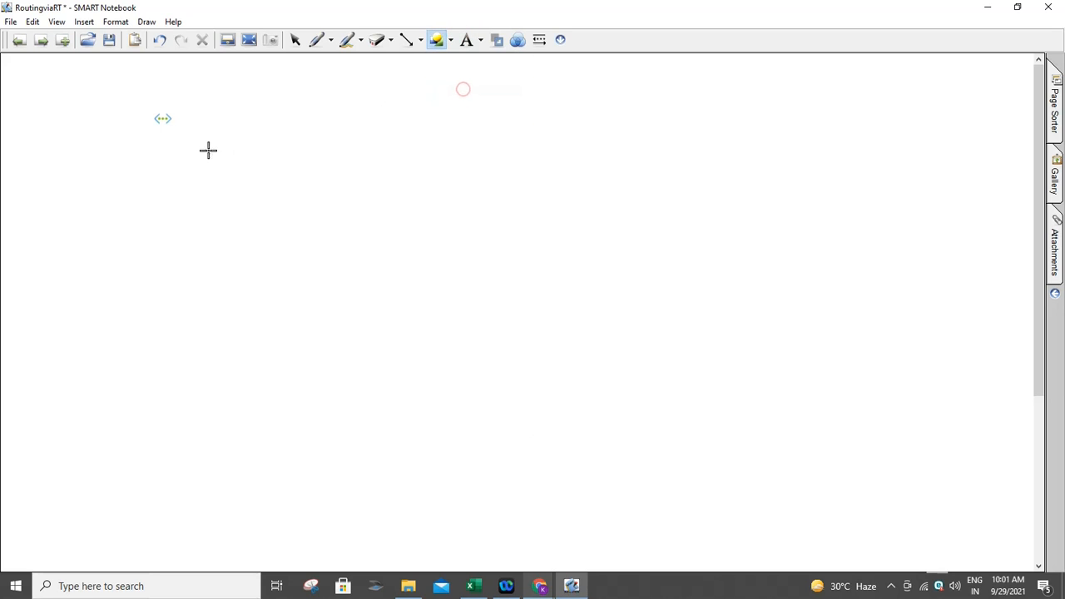
drag(140, 110, 581, 342)
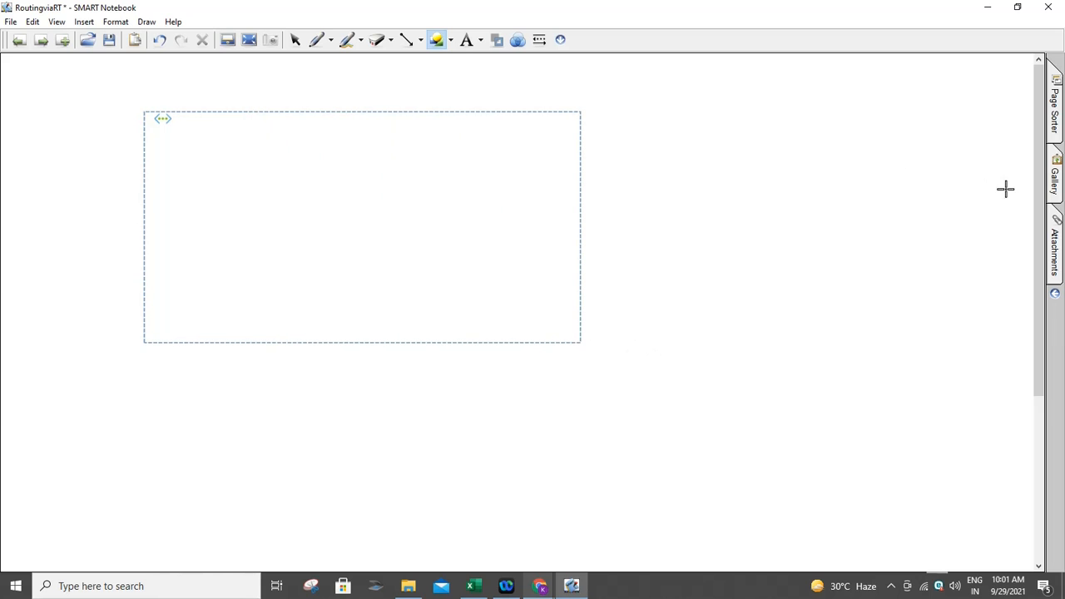
click(1059, 181)
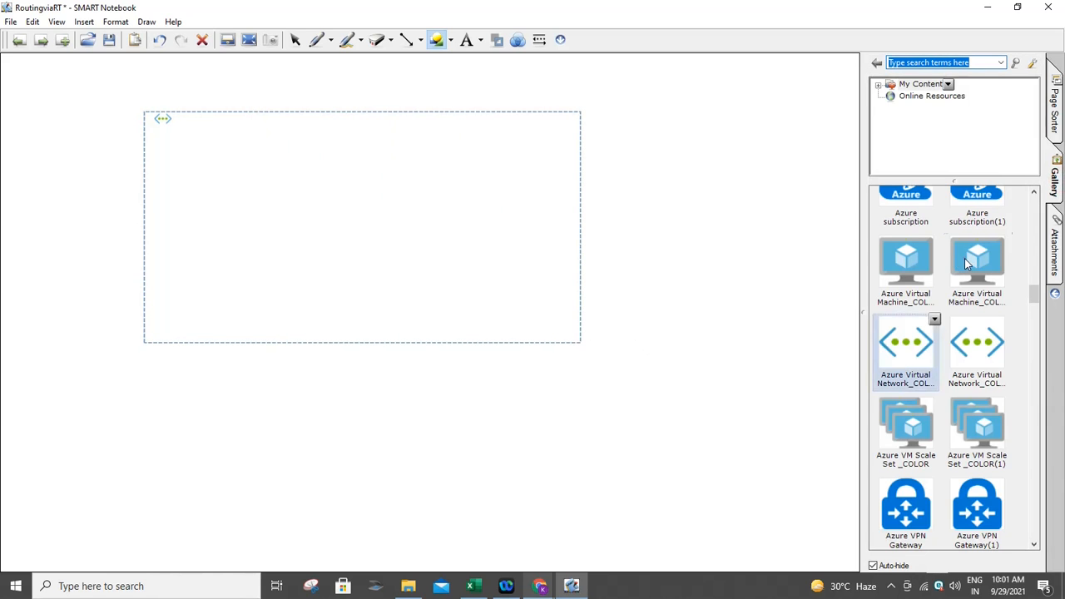
- Place the Azure Virtual Machine picture on the page and shrink it to a small icon
drag(961, 258, 383, 210)
drag(722, 545, 544, 414)
click(543, 414)
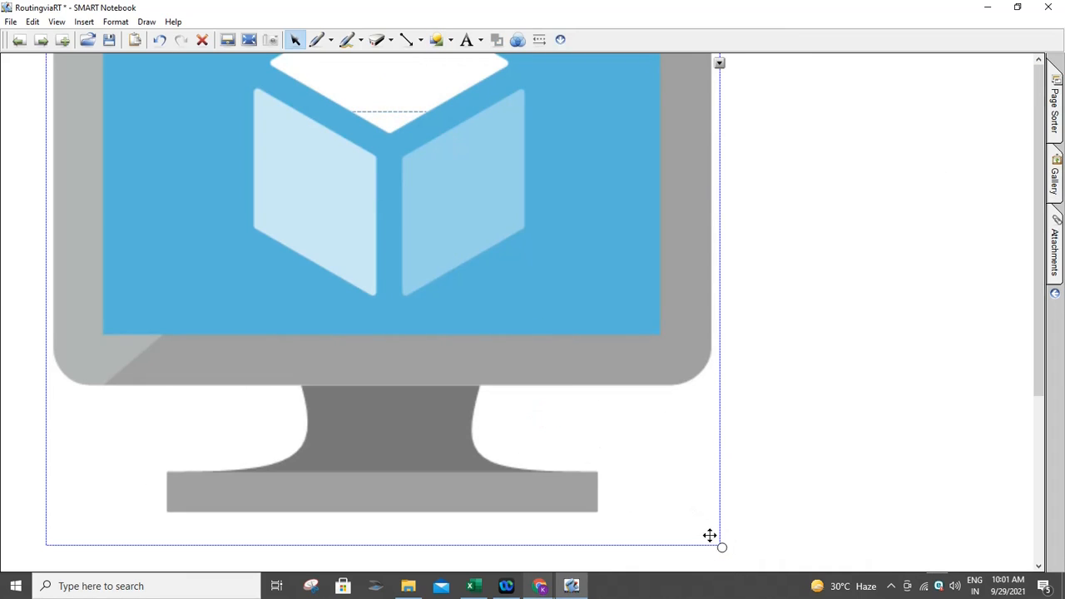
drag(670, 517, 138, 119)
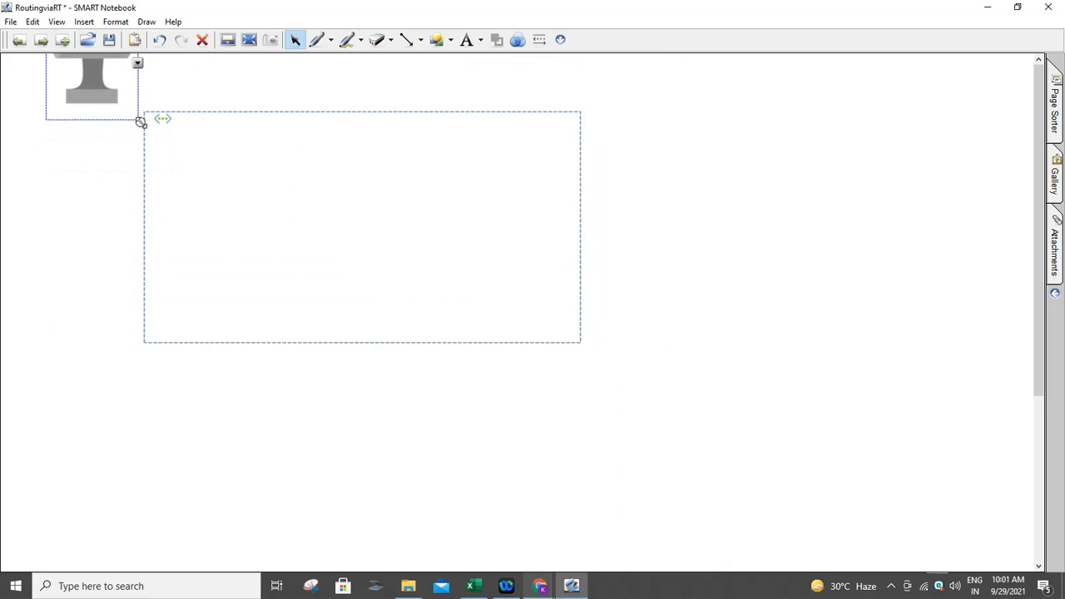
drag(125, 69, 332, 242)
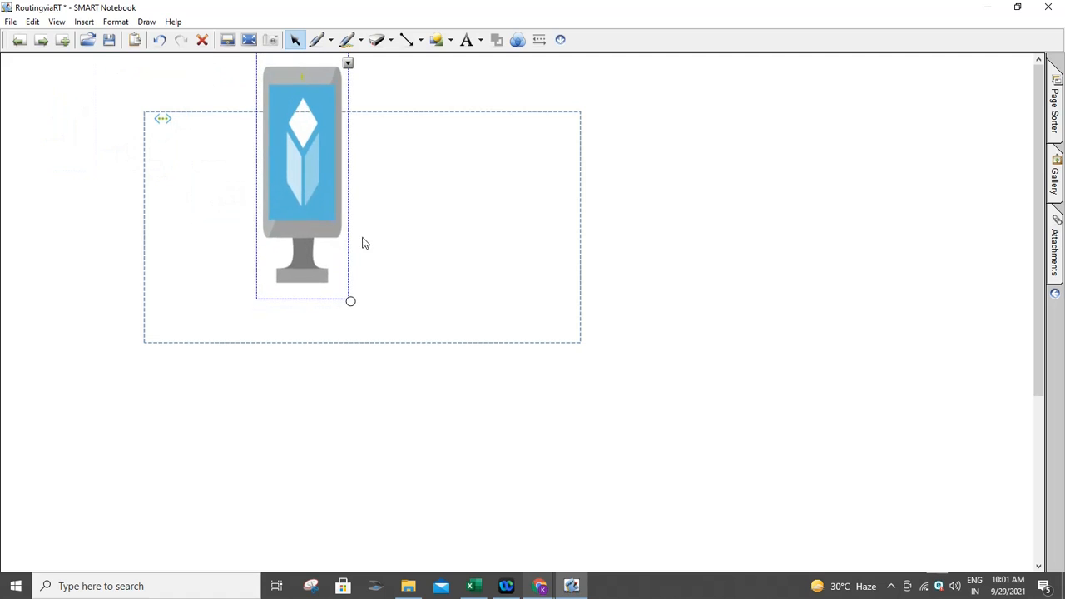
drag(351, 301, 273, 135)
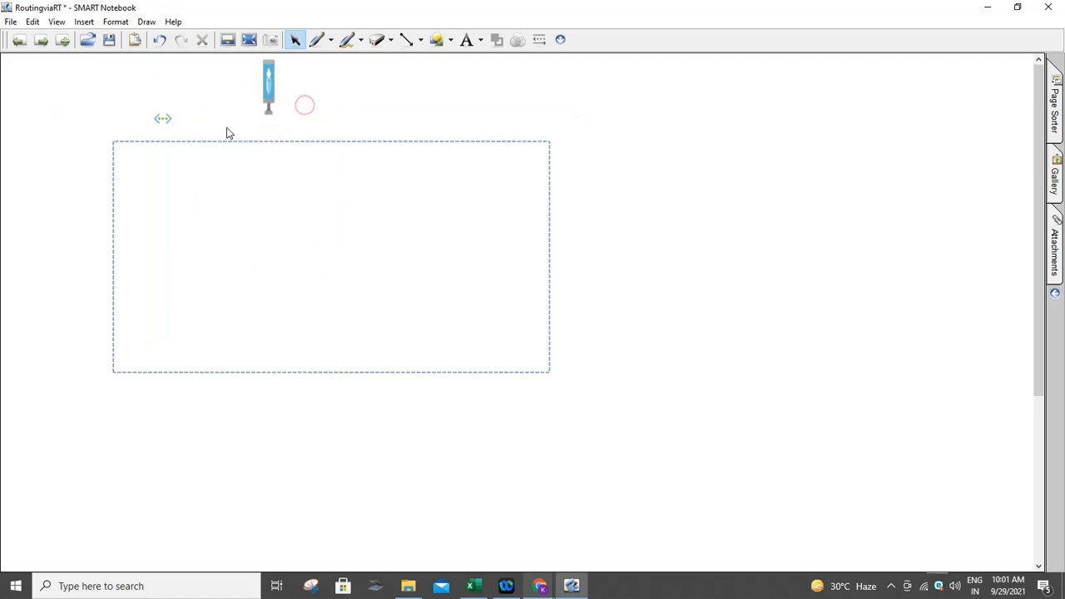
drag(231, 176, 260, 128)
- Shift the large rectangle up and right and pick the rectangle shape again
drag(112, 272, 135, 239)
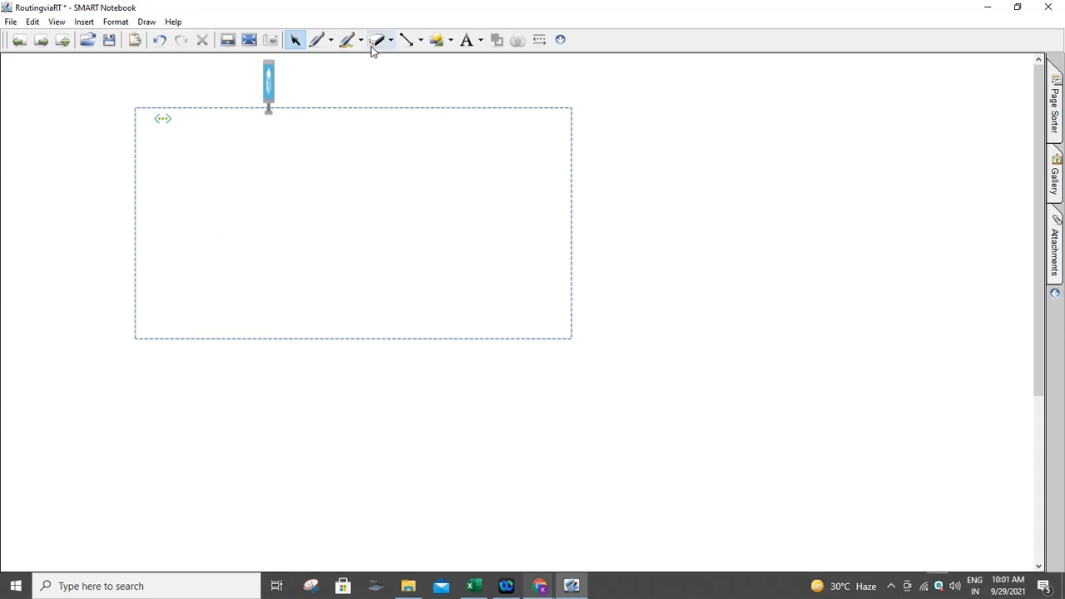
click(451, 40)
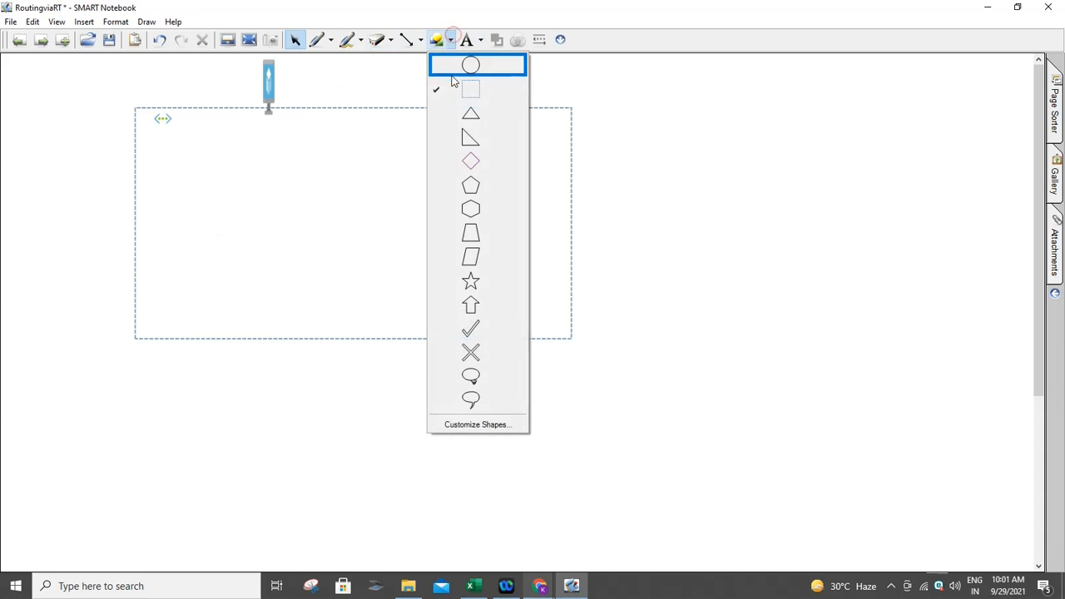
click(463, 90)
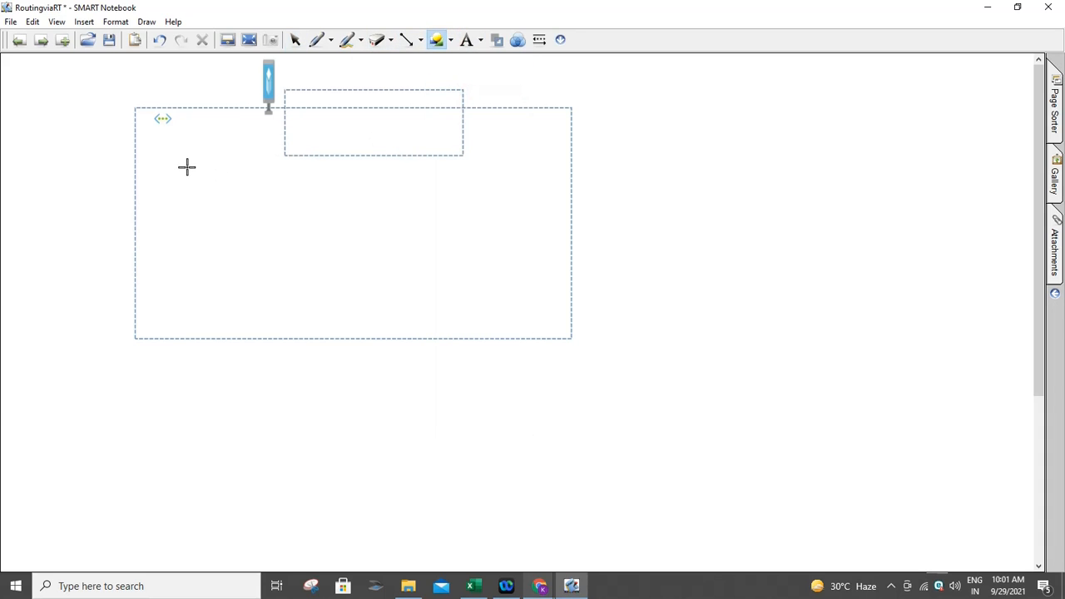
- Draw three side-by-side boxes inside the large rectangle
drag(157, 150, 250, 264)
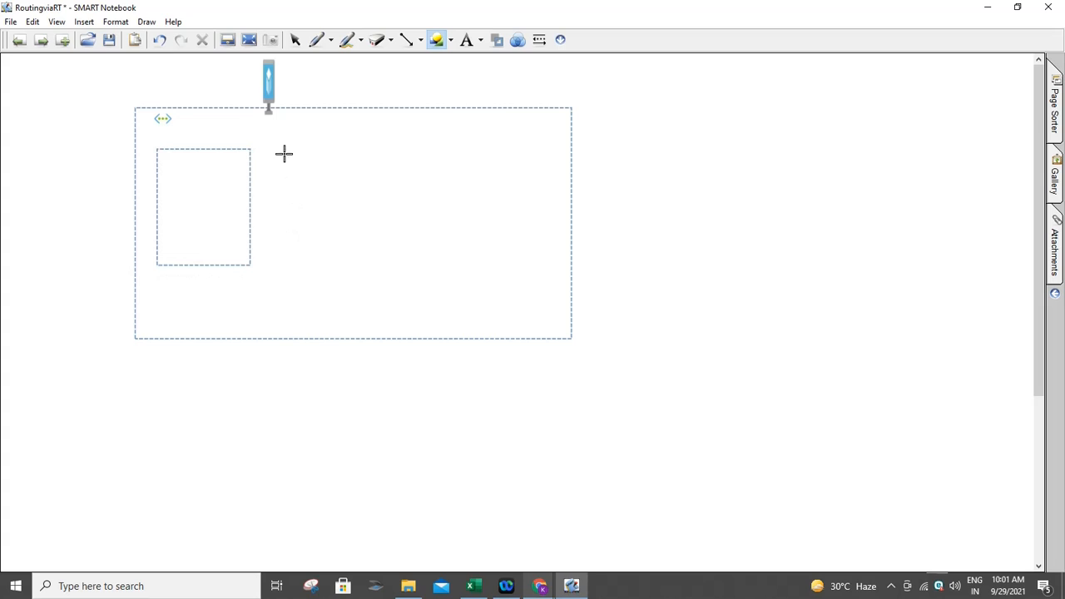
drag(283, 151, 392, 263)
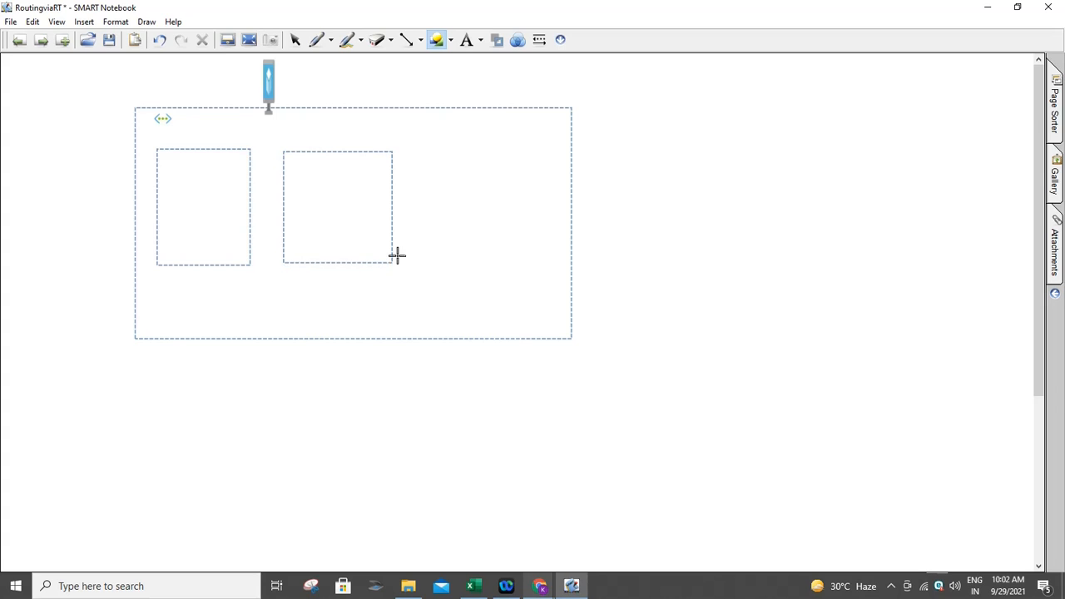
drag(422, 150, 539, 264)
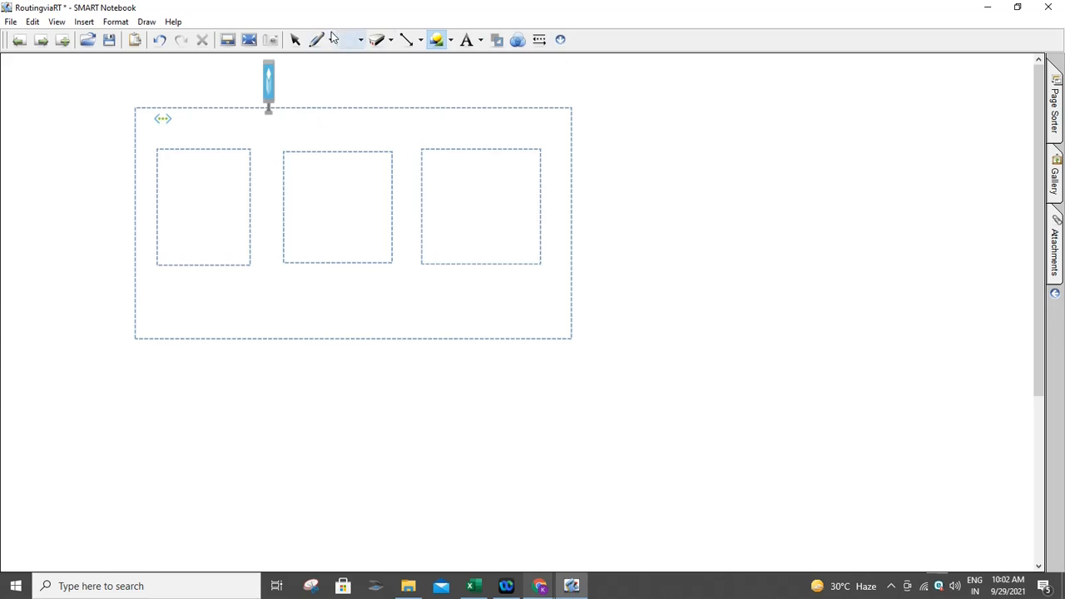
click(293, 45)
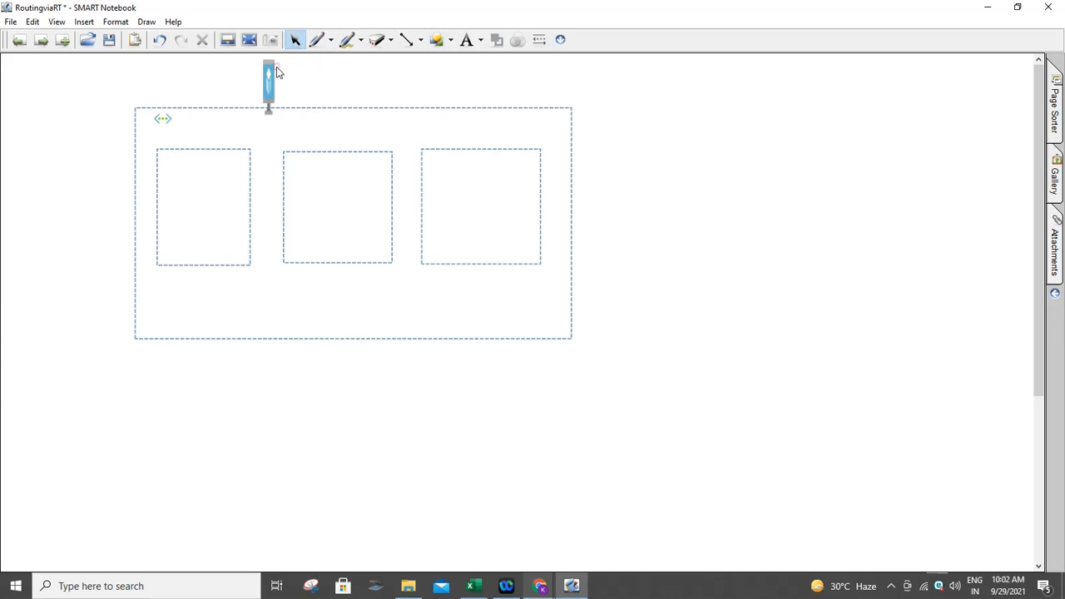
- Move the virtual machine icon into the first box and enlarge it slightly
drag(255, 112, 209, 191)
drag(225, 226, 264, 238)
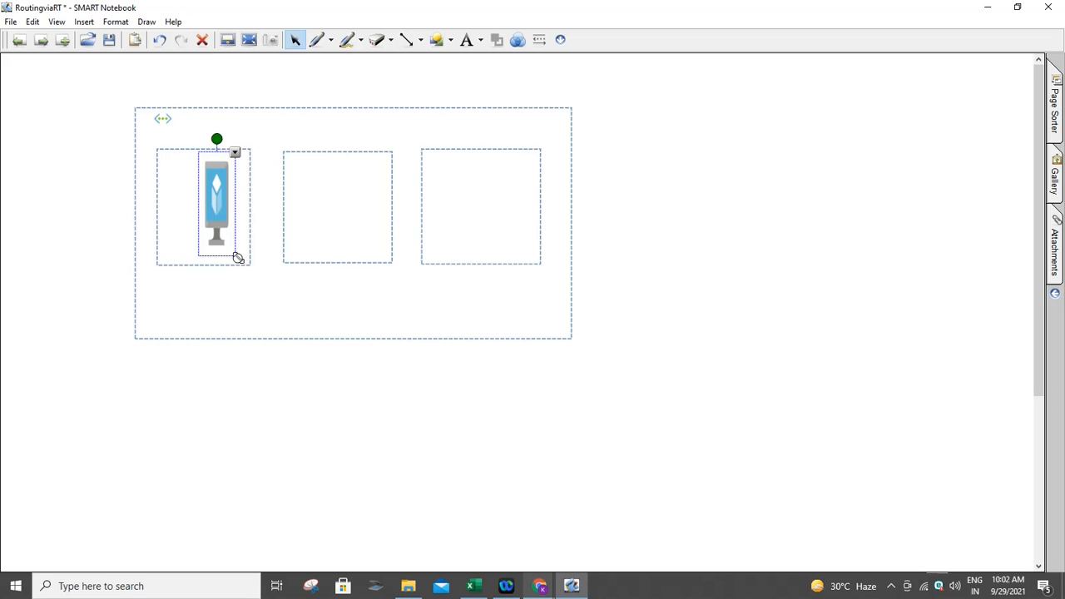
drag(237, 258, 203, 213)
- Clone the virtual machine icon into the second and third boxes and add a text box below the first
click(228, 177)
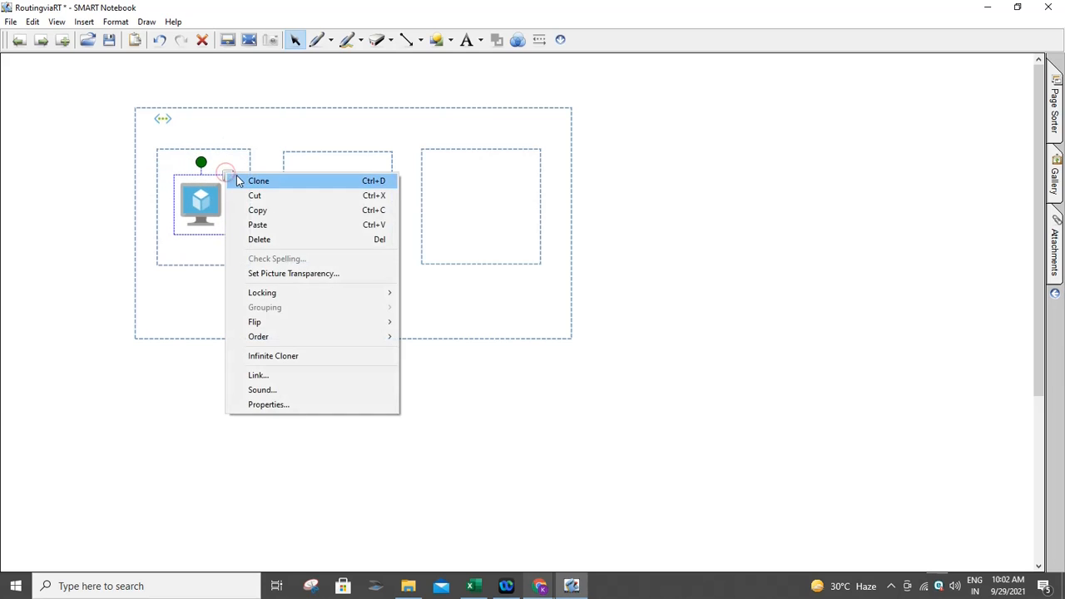
click(233, 178)
mouse_move(235, 229)
mouse_down()
mouse_move(320, 211)
mouse_move(333, 188)
mouse_up()
click(364, 174)
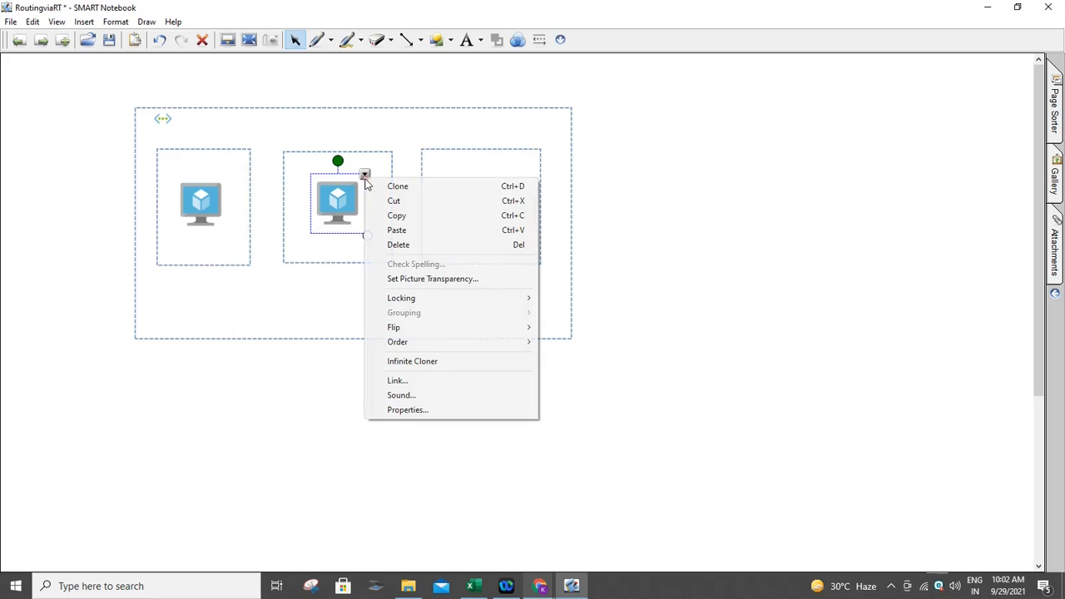
click(389, 187)
mouse_move(392, 218)
mouse_down()
mouse_move(504, 187)
mouse_move(489, 195)
mouse_move(487, 183)
mouse_up()
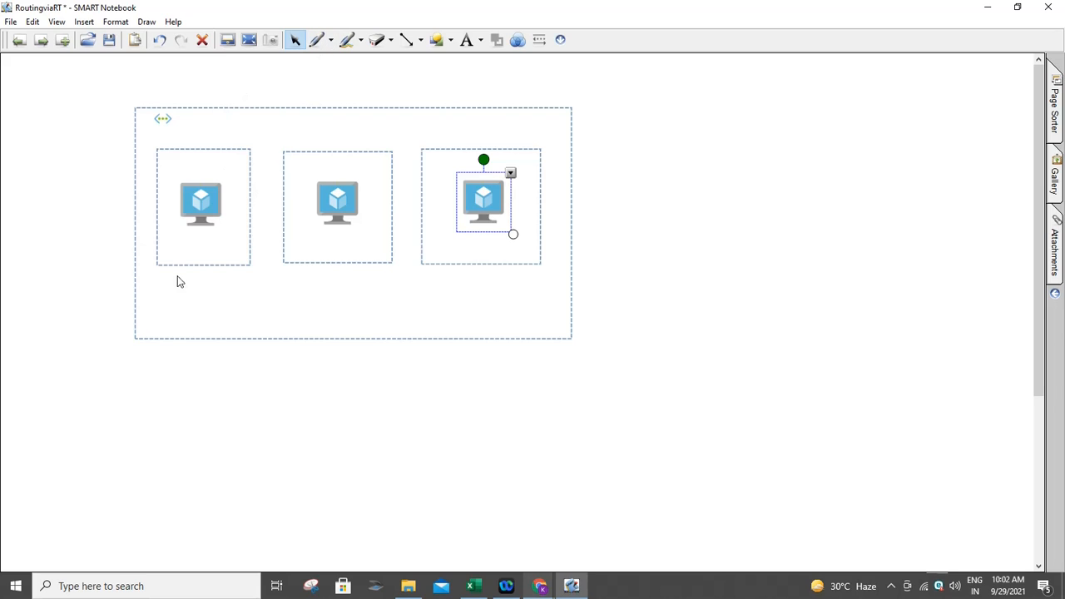
click(466, 39)
drag(165, 290, 247, 303)
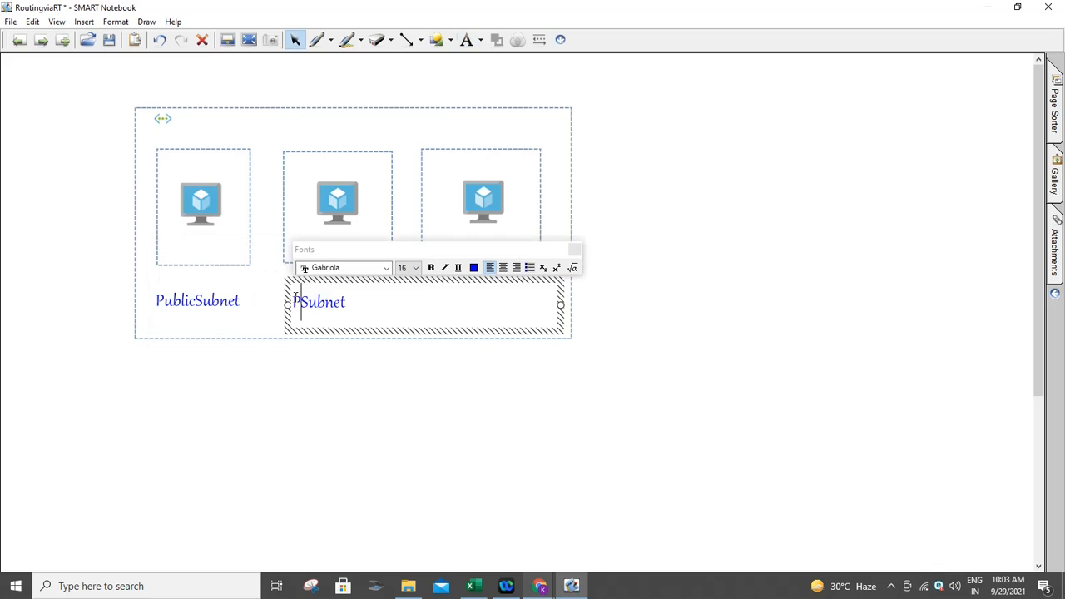
- Label the second box PrivateSubnet and change the third label from PublicSubnet to NVASubnet
text(Privat)
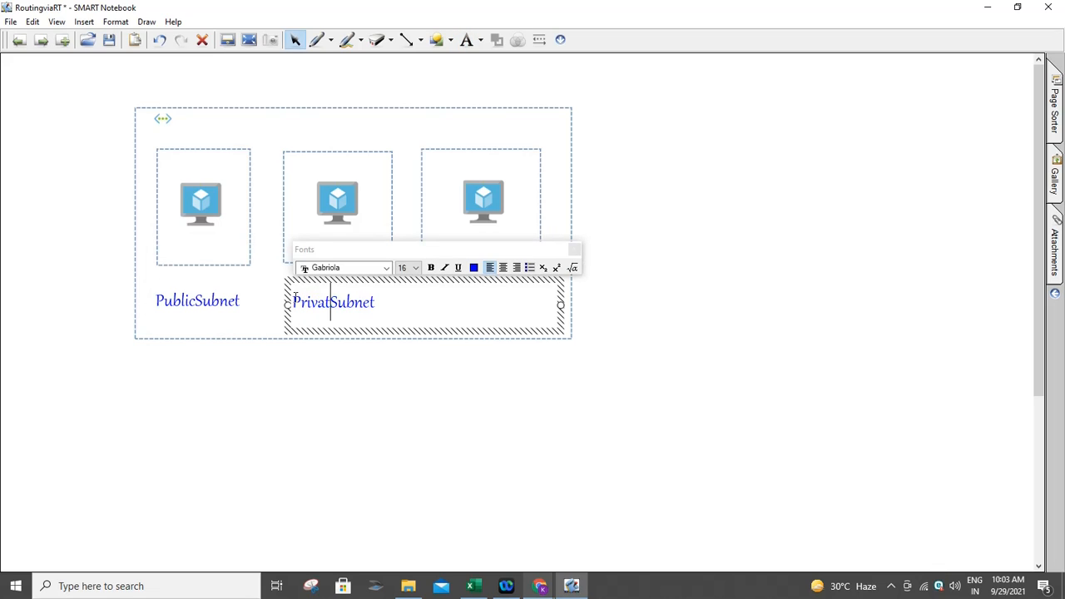
text(e)
click(477, 349)
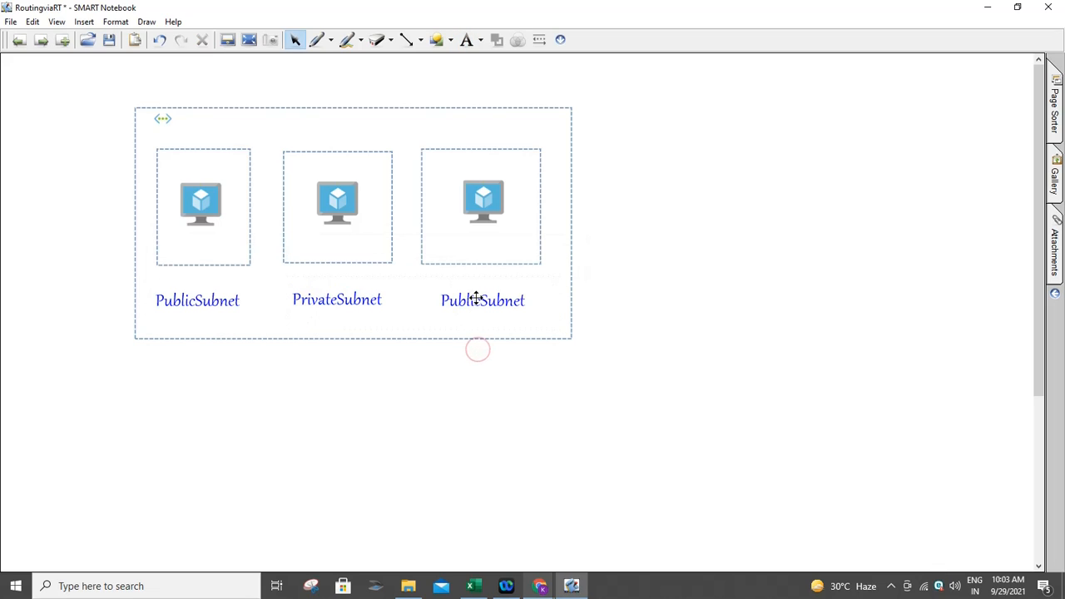
click(476, 298)
click(475, 299)
drag(479, 302, 399, 295)
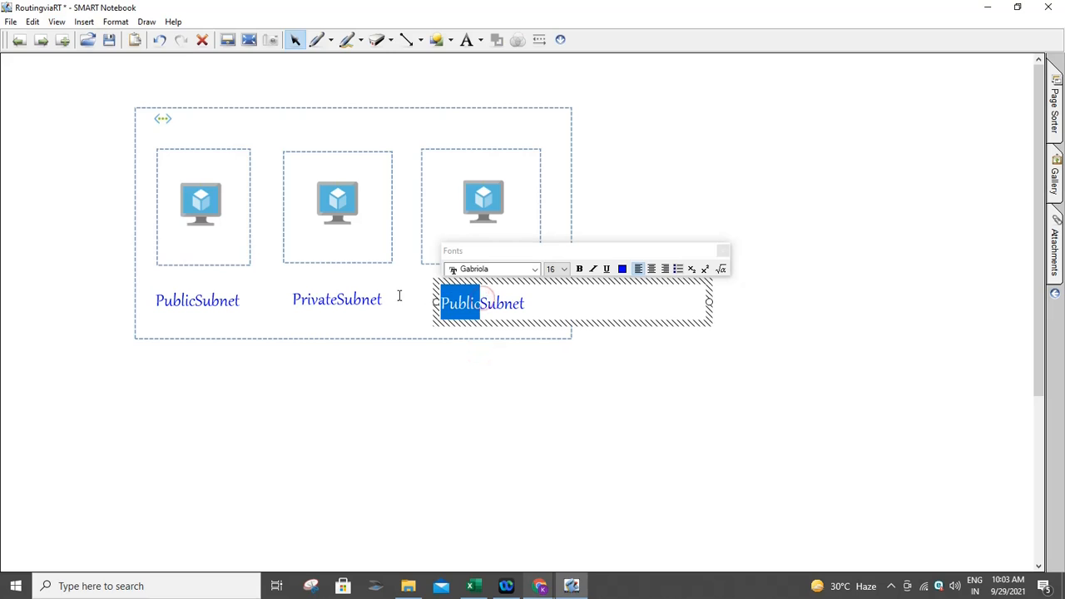
text(NVA)
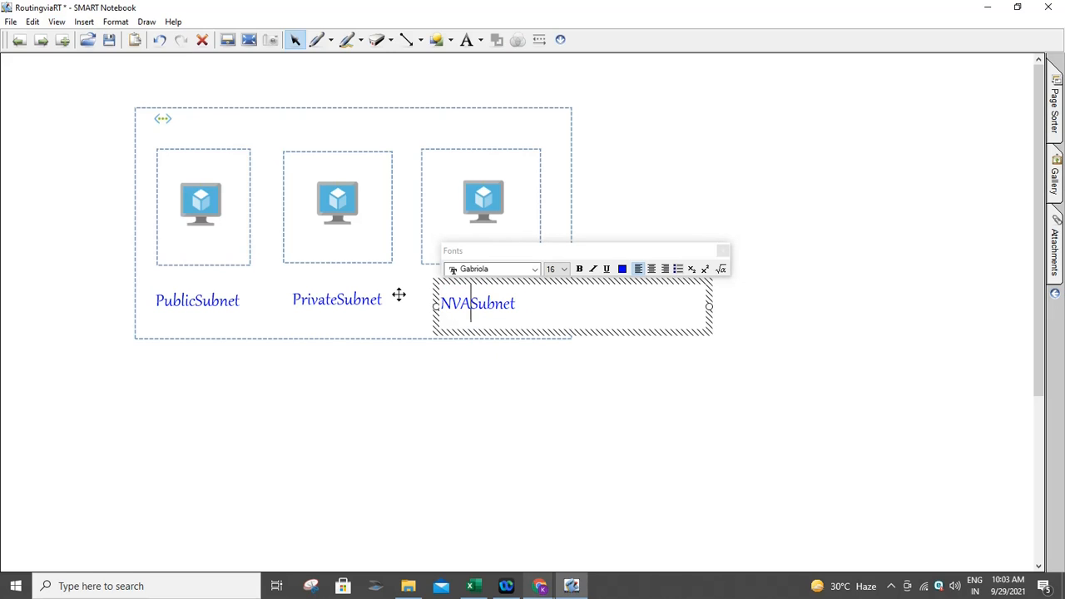
click(459, 362)
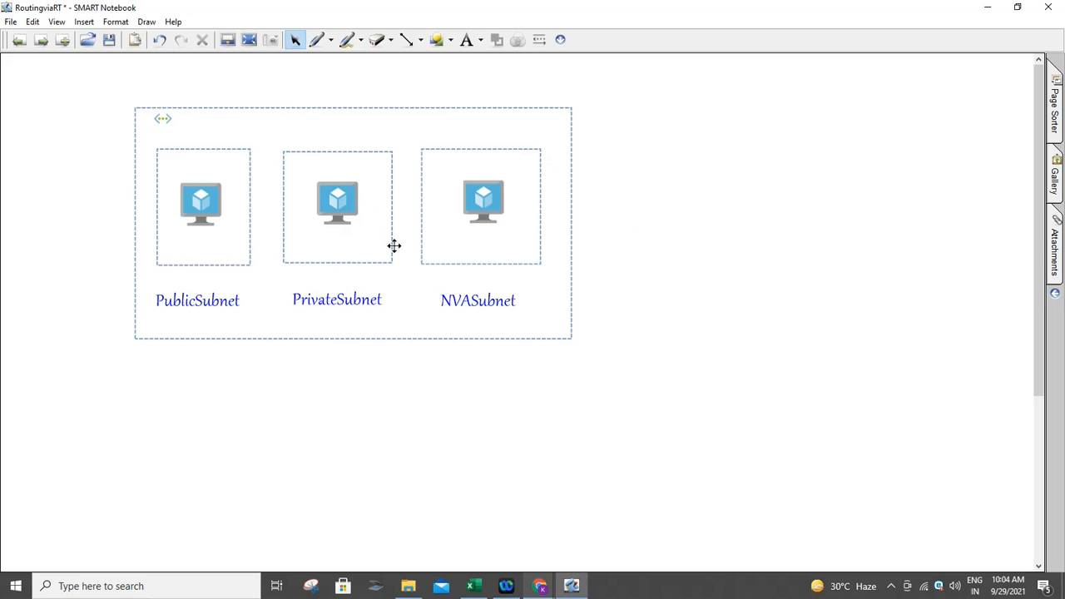
- Position the NVASubnet and PrivateSubnet labels under the middle and right boxes
mouse_move(475, 300)
mouse_down()
mouse_move(355, 284)
mouse_move(488, 298)
mouse_up()
drag(345, 279, 346, 291)
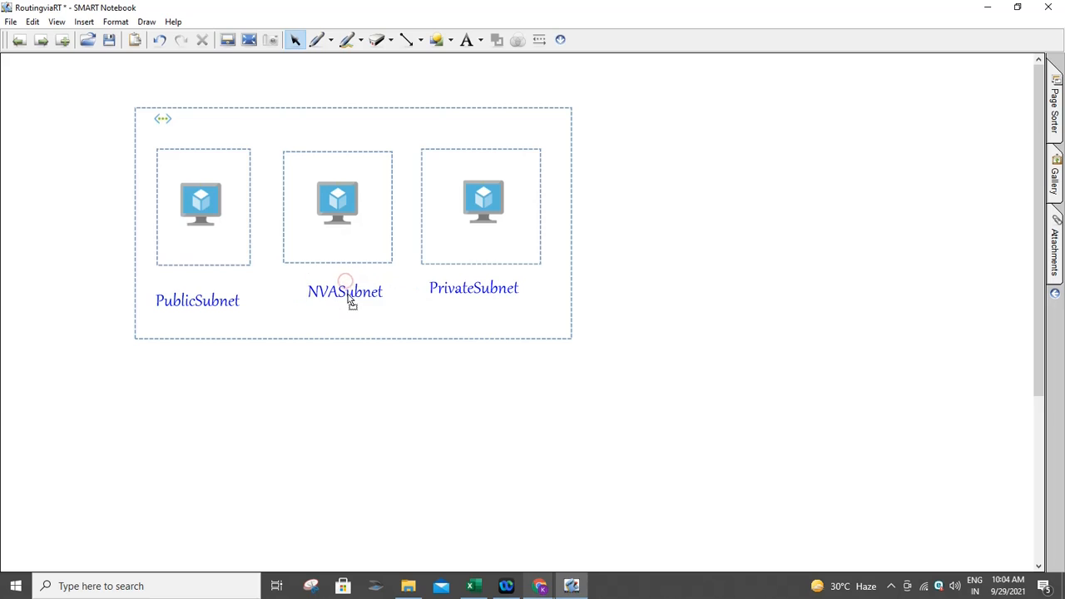
drag(448, 293, 451, 302)
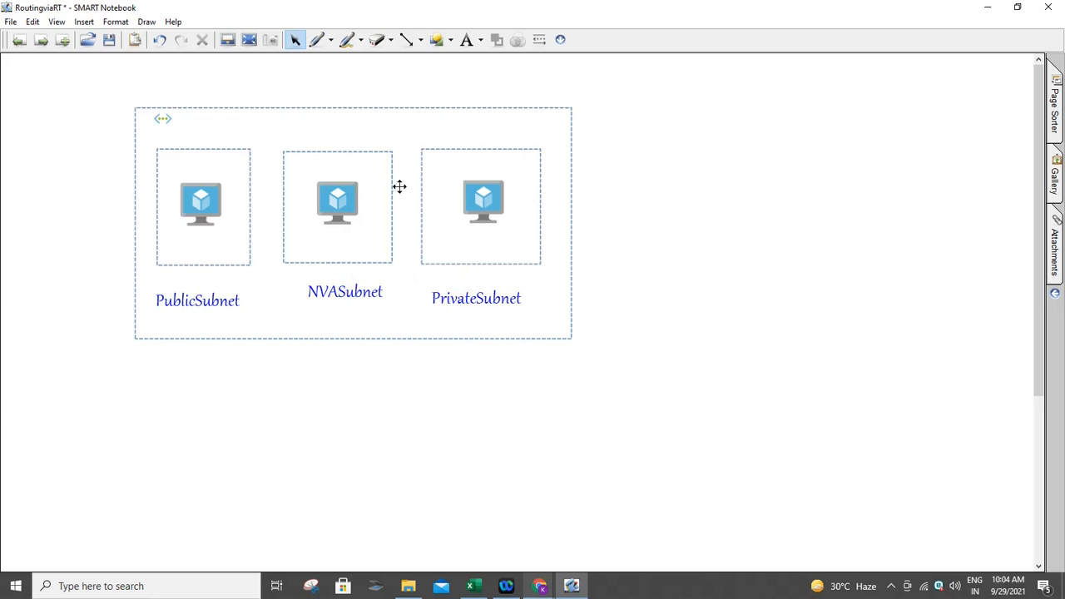
- Change the middle label to NVASubnet(DMZ) and shift it slightly left into place
double_click(351, 293)
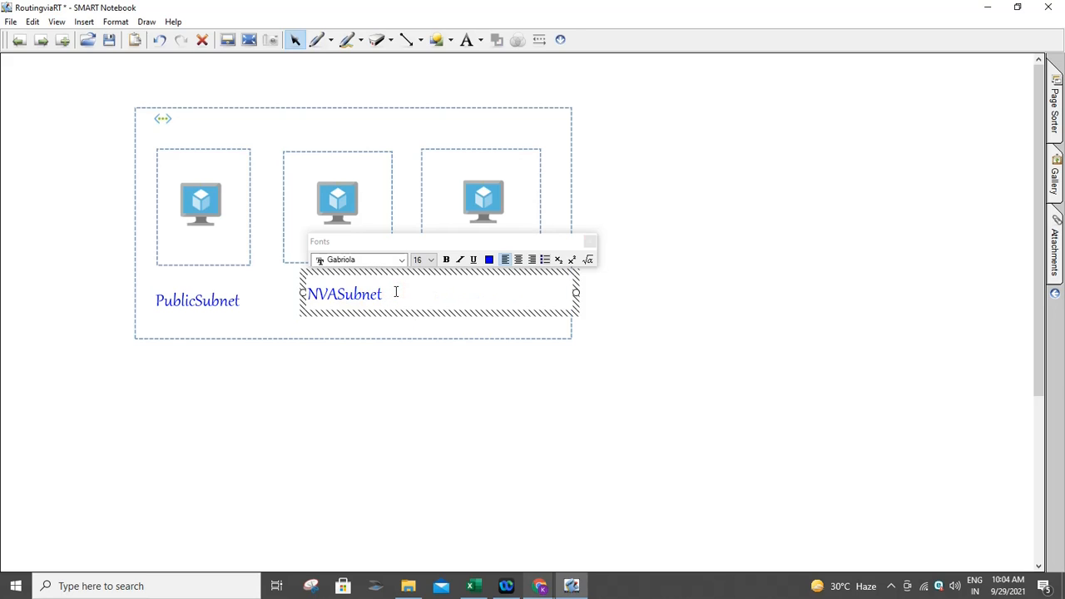
text(()
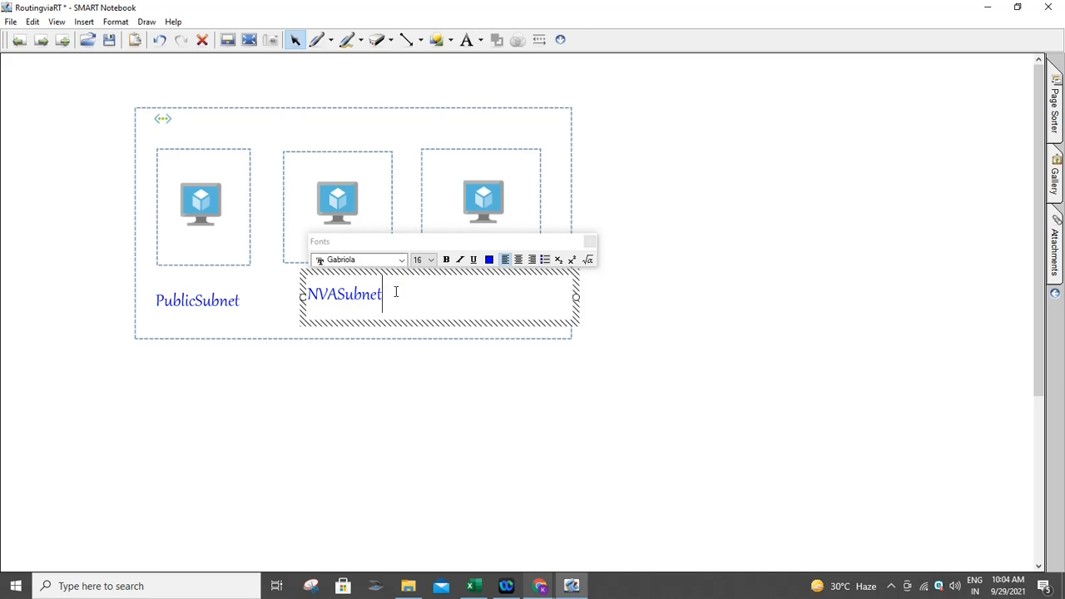
text(DMZ))
key(Return)
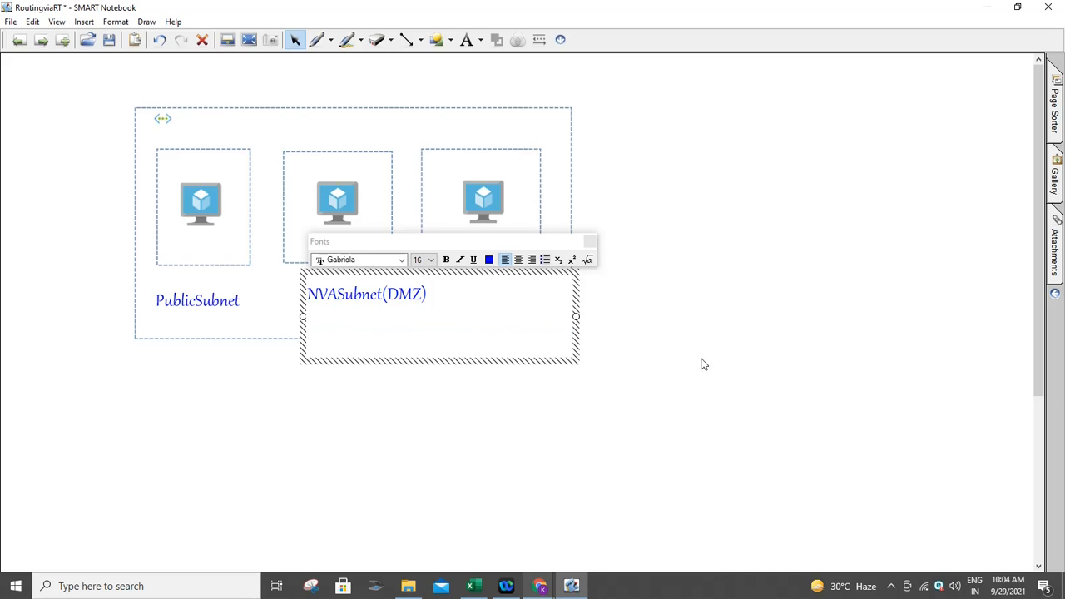
click(812, 343)
mouse_move(344, 296)
mouse_down()
mouse_move(322, 302)
mouse_move(327, 308)
mouse_up()
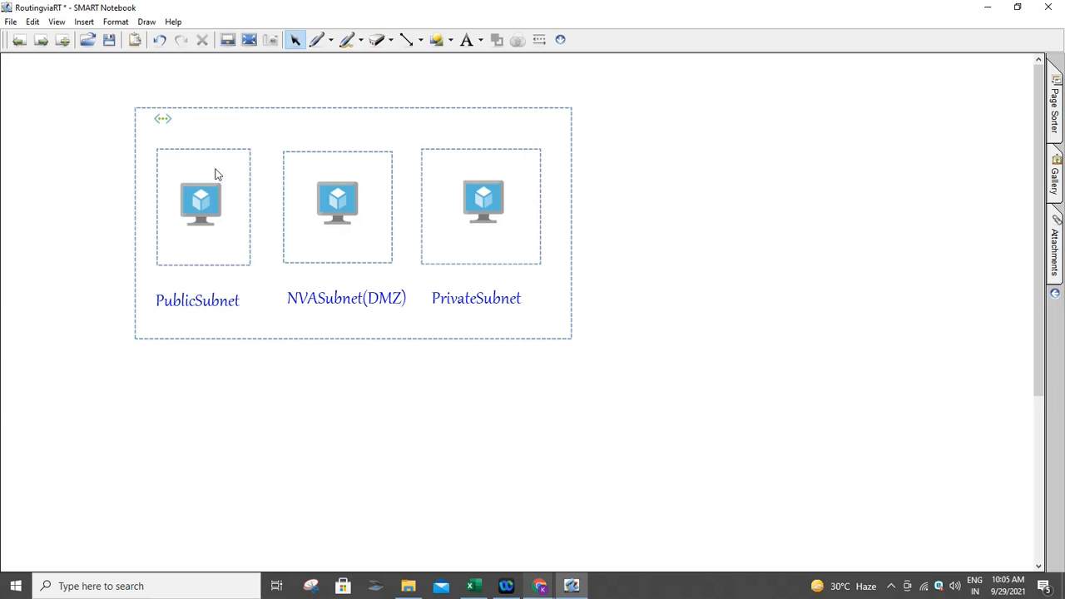
- Duplicate the PublicSubnet label, move the copy to the top-left and rename it PublicVM
click(231, 301)
click(261, 276)
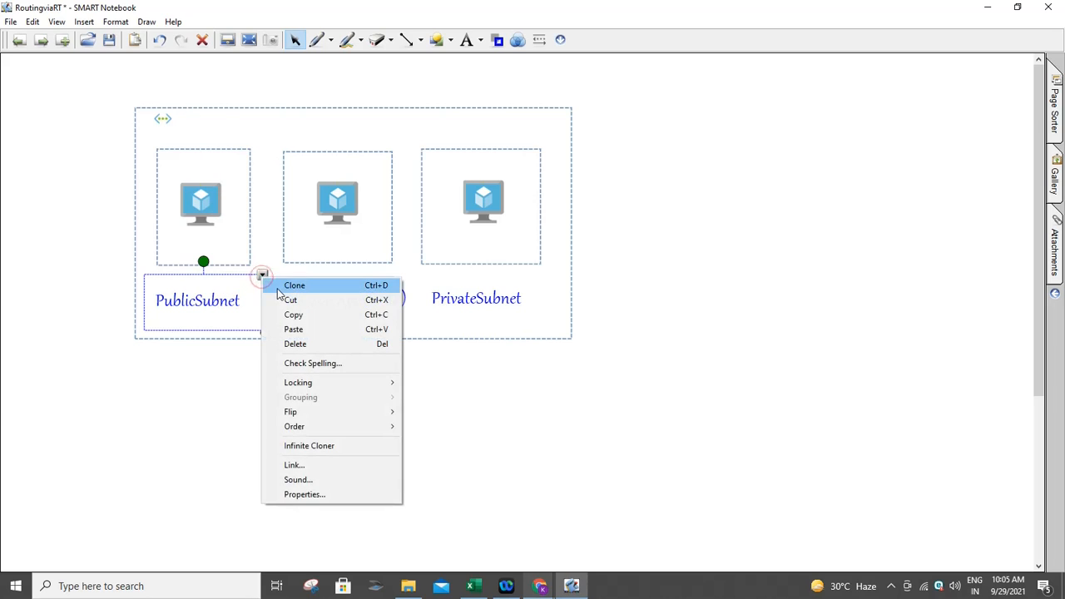
click(287, 286)
mouse_move(247, 324)
mouse_down()
mouse_move(209, 138)
mouse_move(221, 138)
mouse_up()
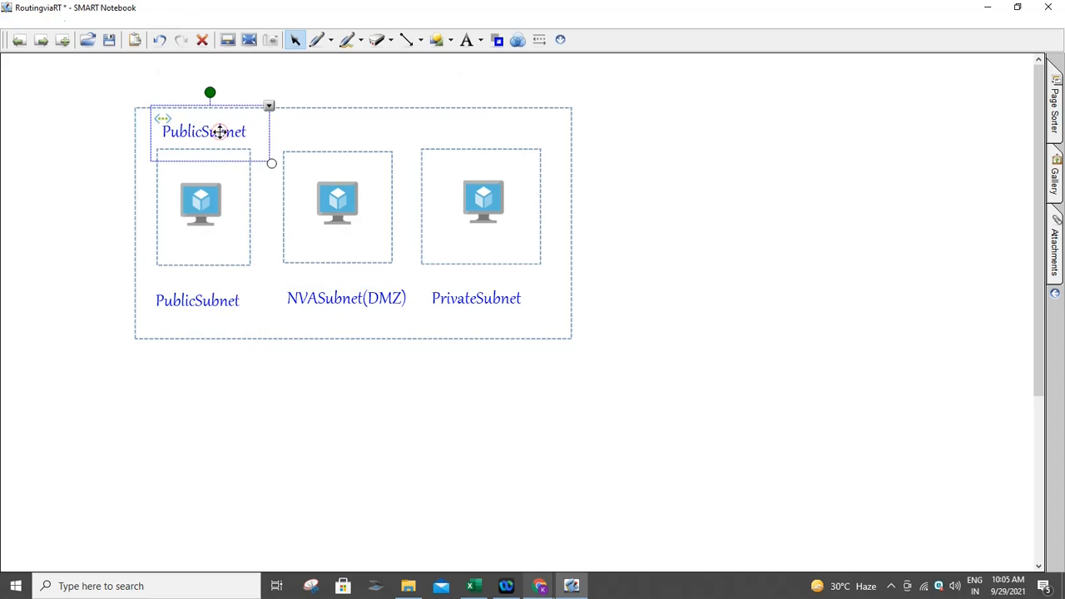
double_click(219, 131)
click(208, 134)
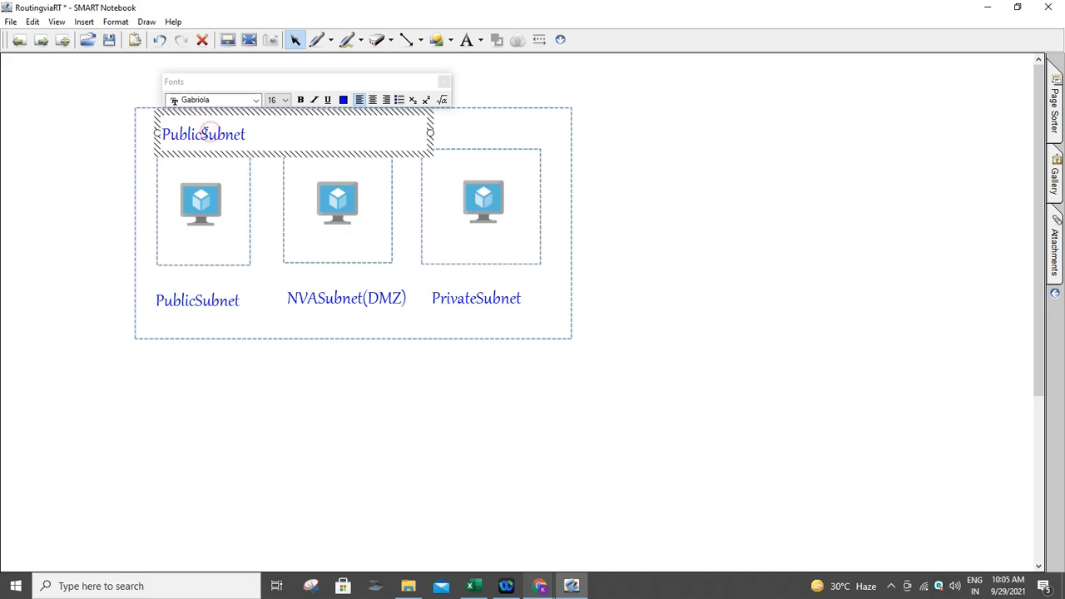
drag(203, 133, 245, 133)
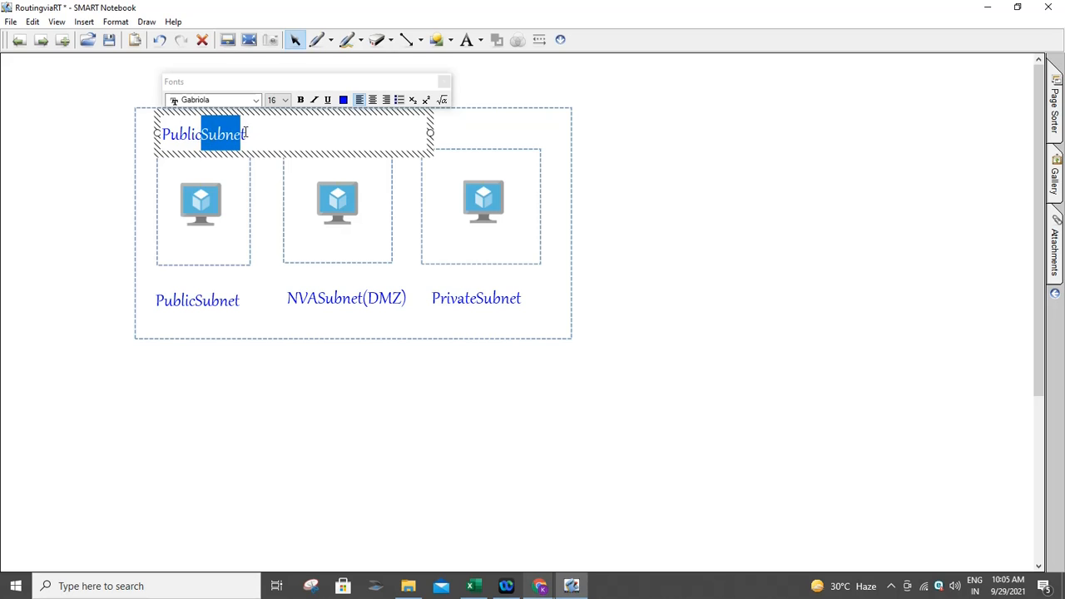
click(243, 133)
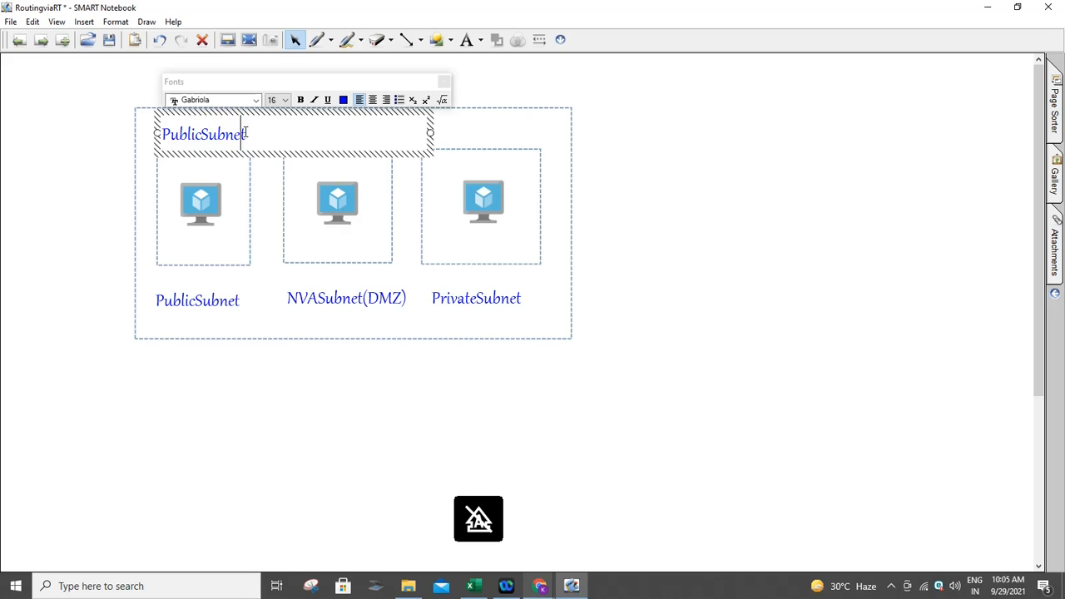
drag(201, 133, 254, 130)
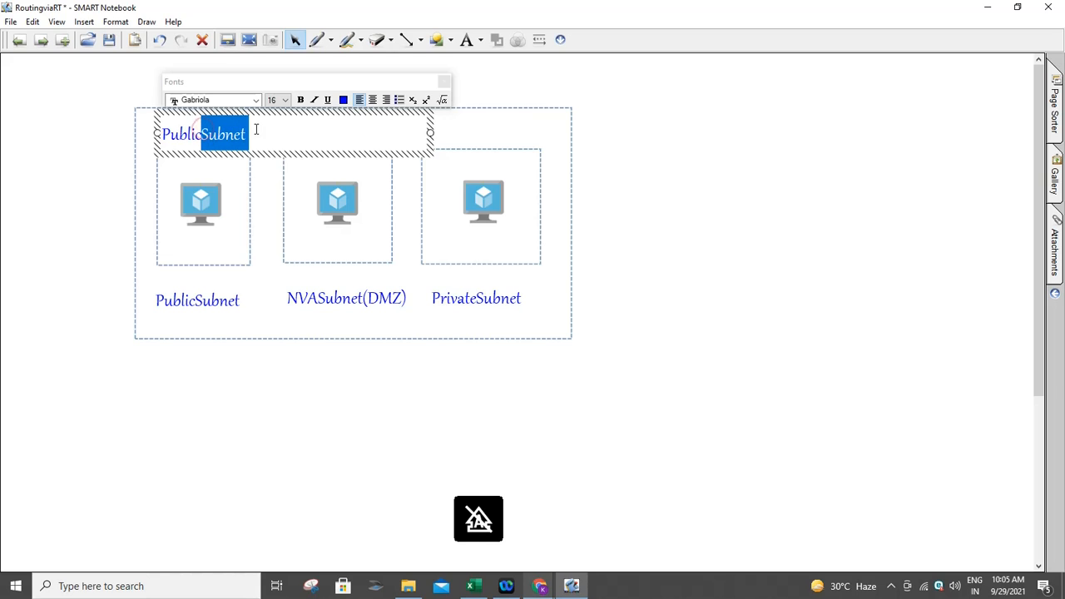
key(BackSpace)
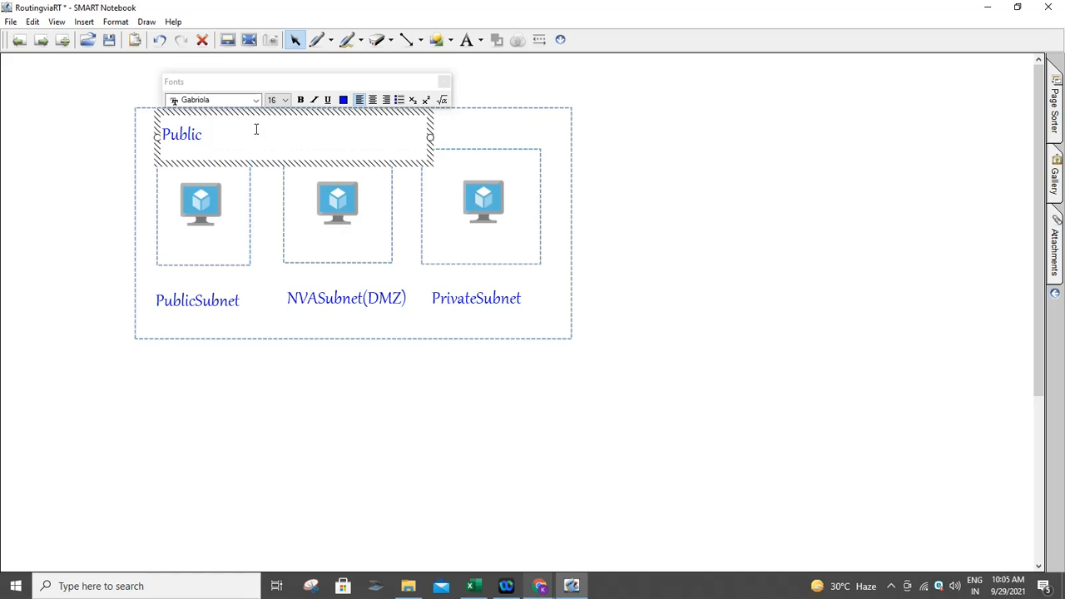
text(VM)
click(297, 291)
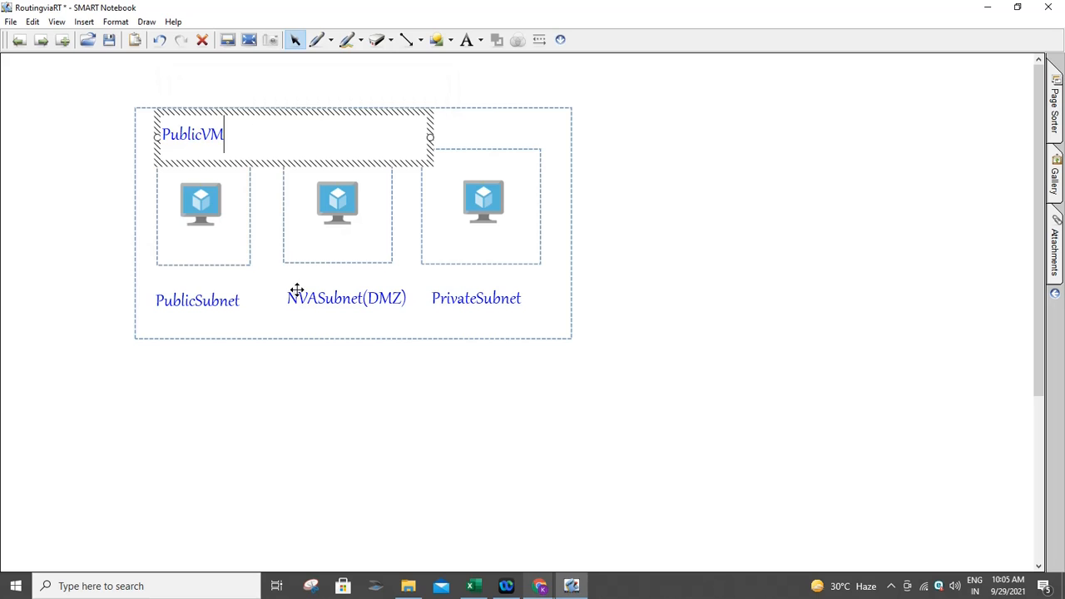
- Place a duplicate of the PublicVM label above the PrivateSubnet box
click(209, 131)
click(253, 107)
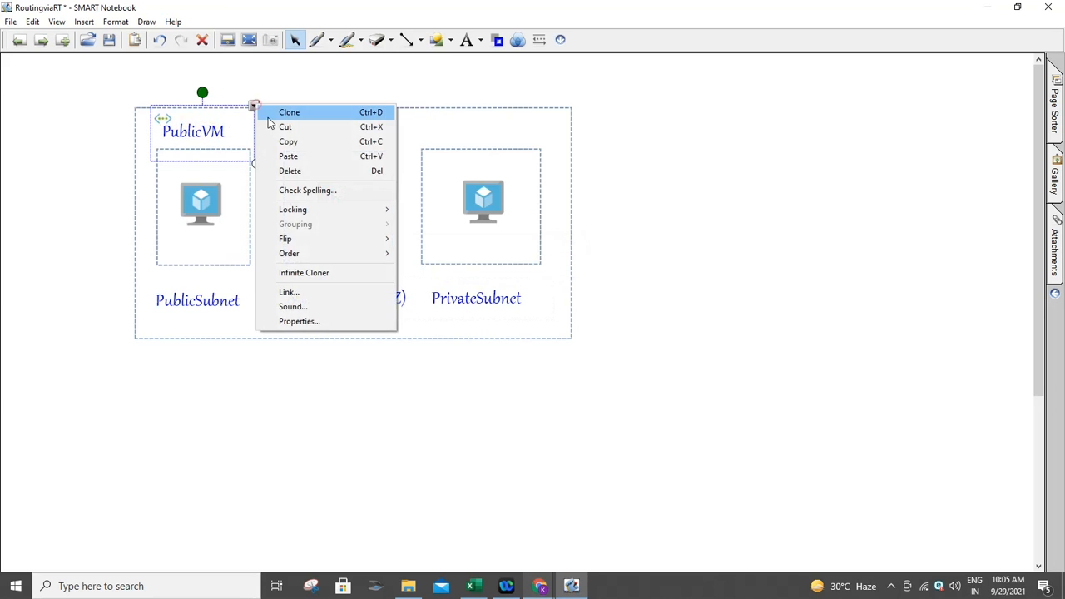
click(271, 108)
mouse_move(256, 171)
mouse_down()
mouse_move(507, 134)
mouse_move(450, 133)
mouse_up()
double_click(488, 127)
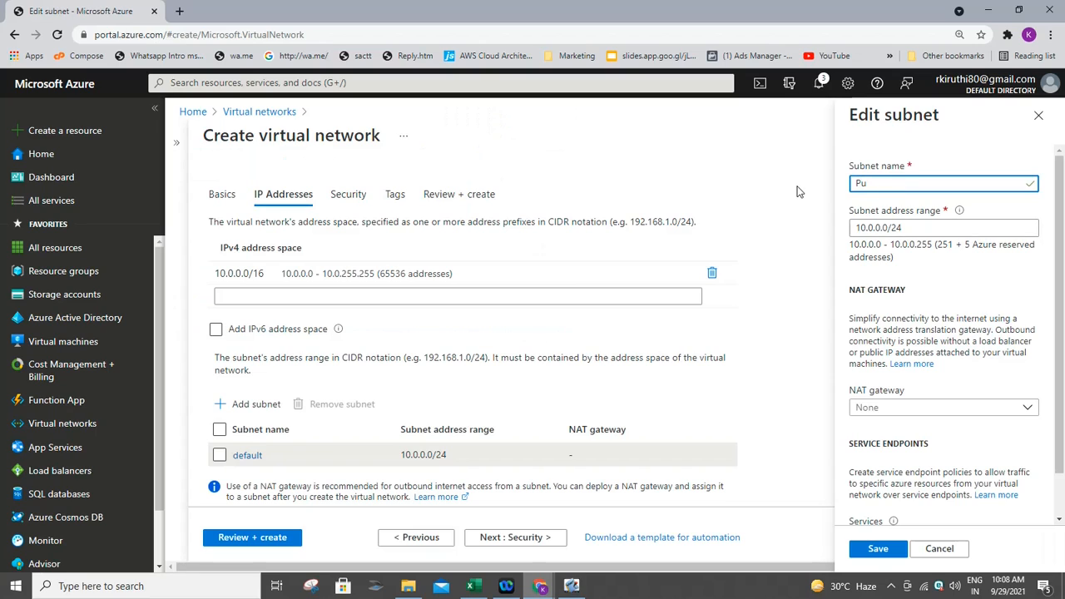
- Rename the default subnet to Public and save it
text(blic)
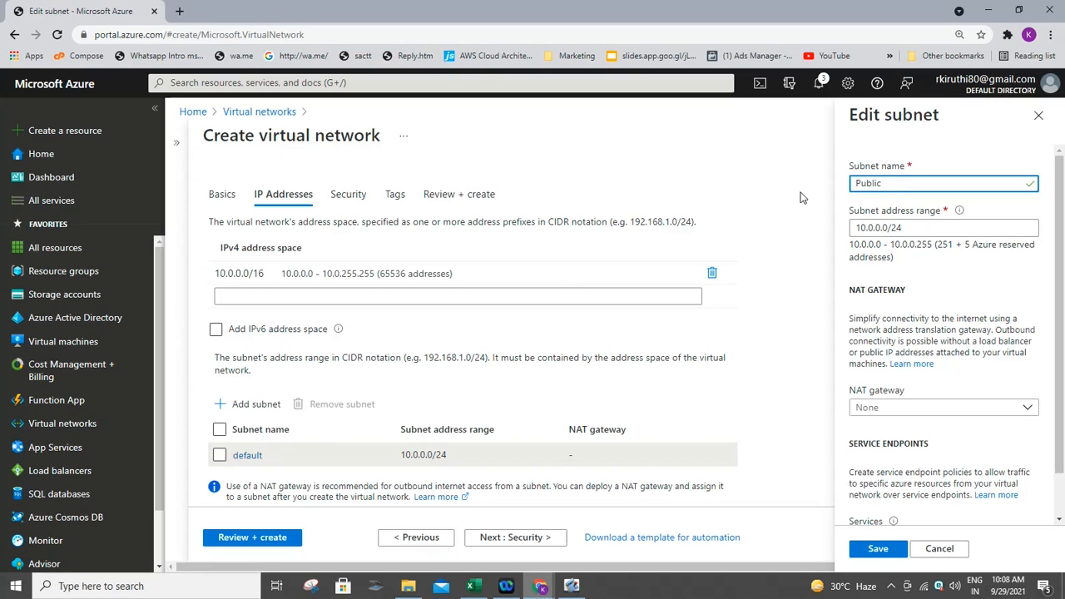
click(869, 227)
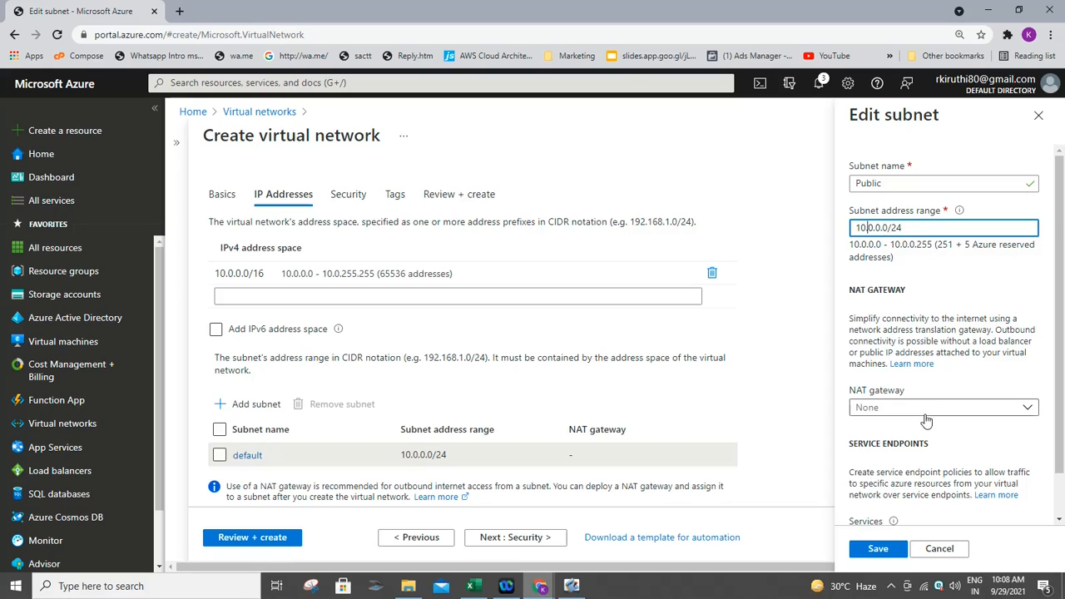
click(884, 549)
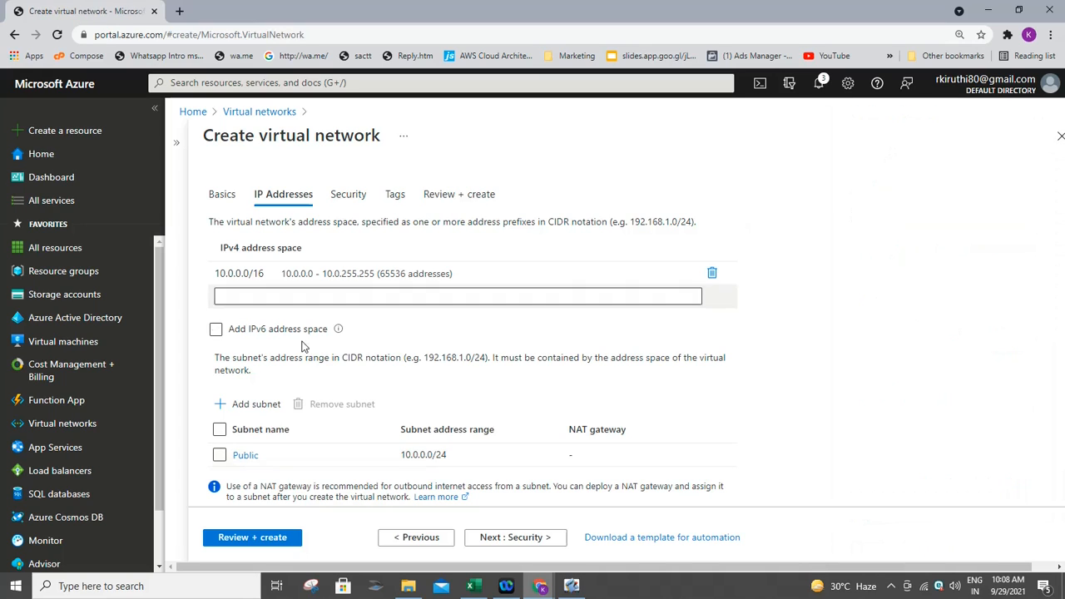
- Enable Bastion as BastionHost on 10.0.3.0/24 with a new BastionIP public address
click(241, 403)
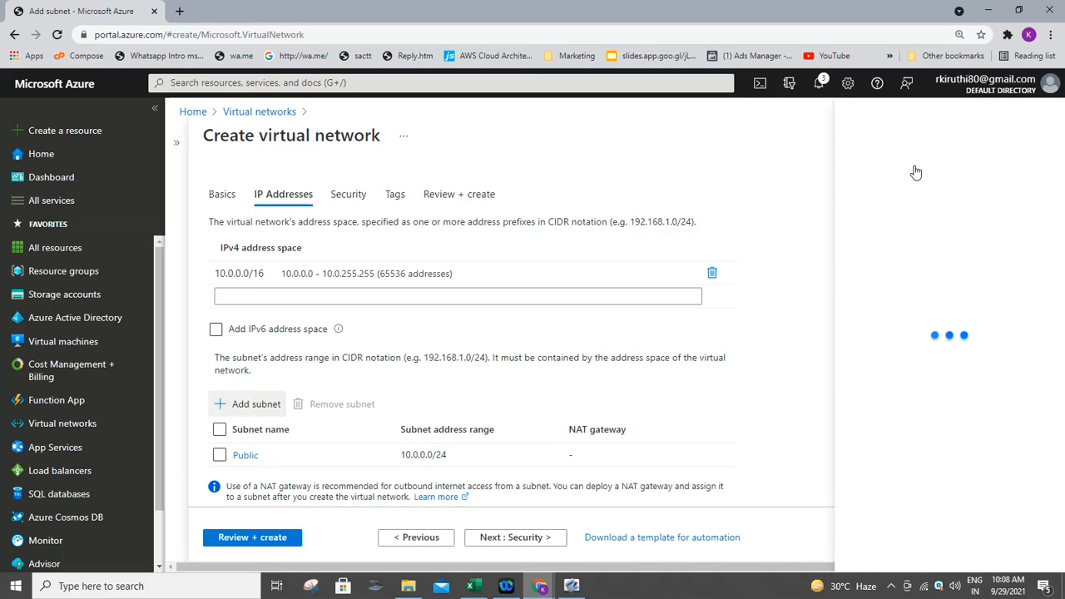
click(910, 182)
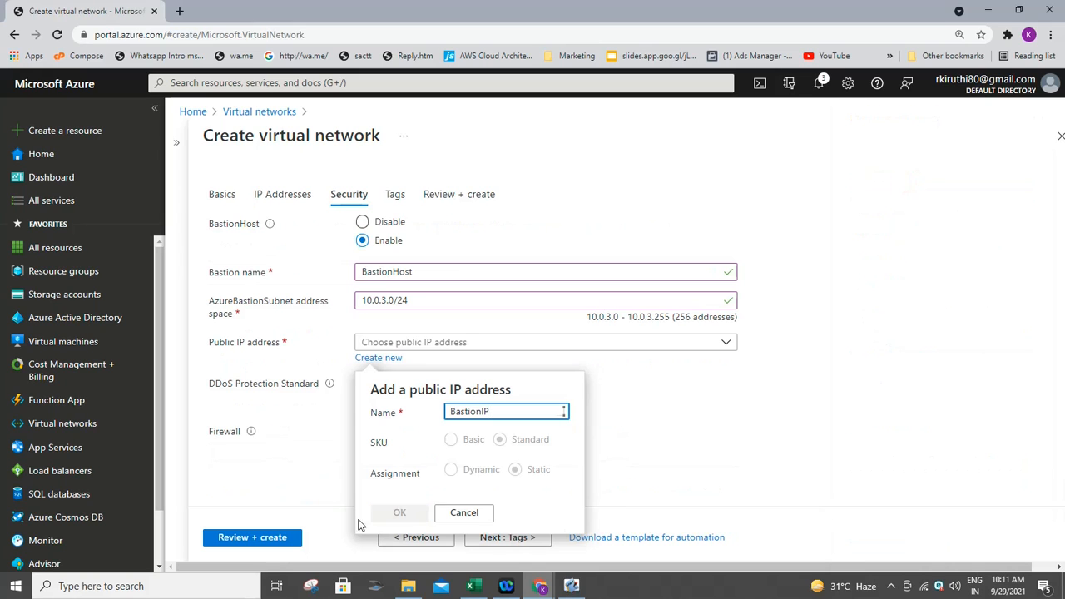
click(399, 511)
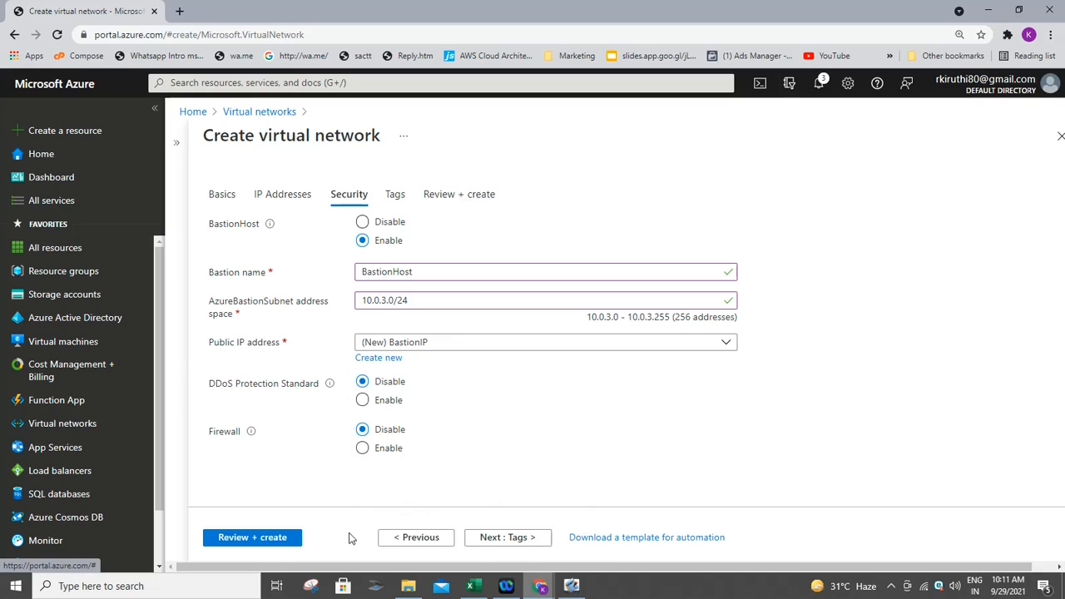
- Validate and create the VNet virtual network in RouteTRG
click(286, 536)
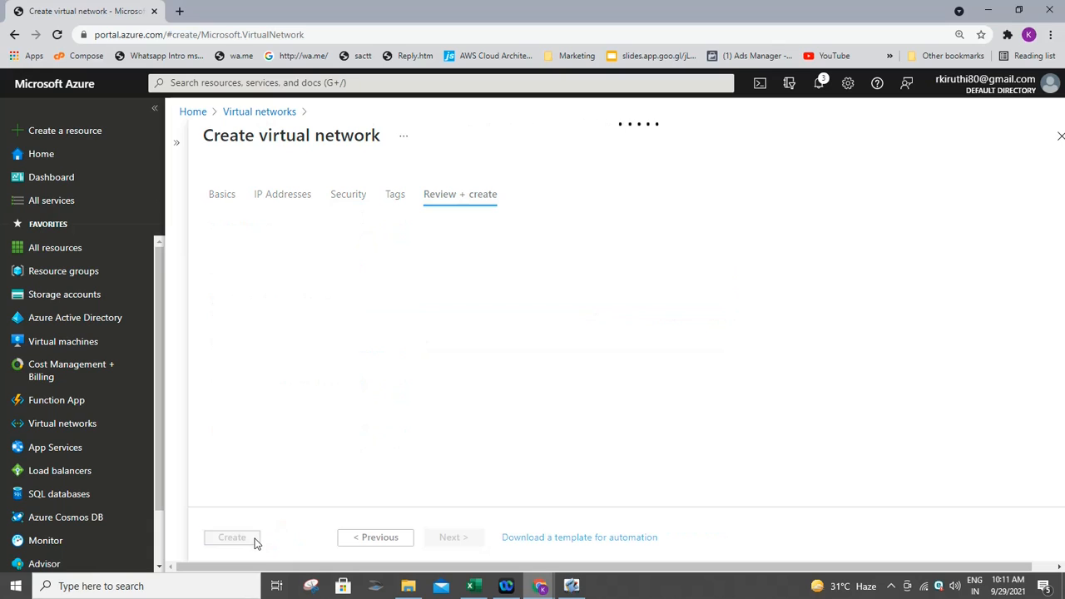
click(247, 539)
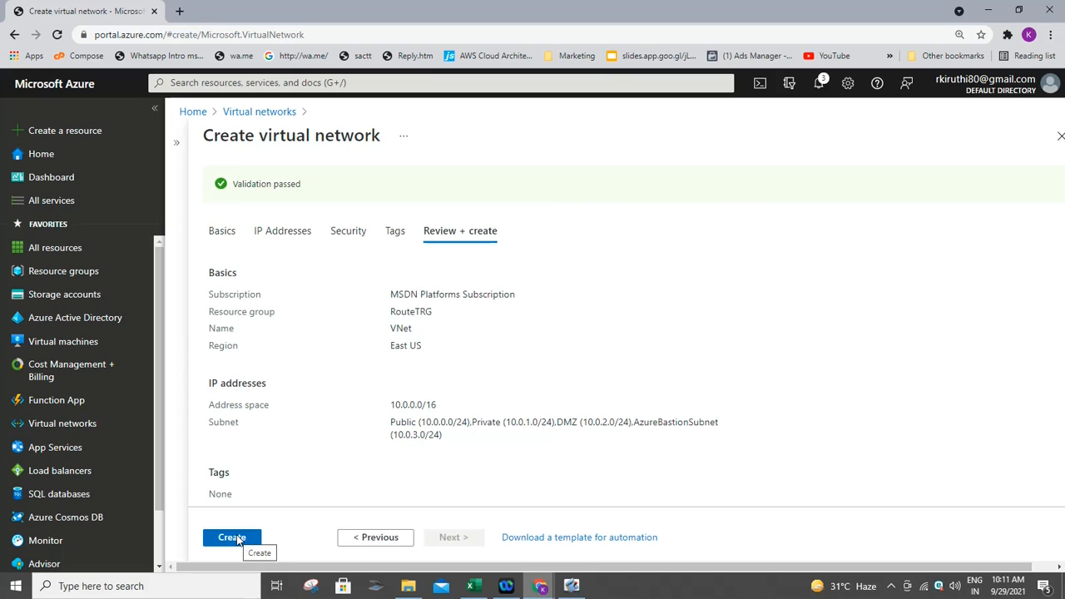
click(237, 537)
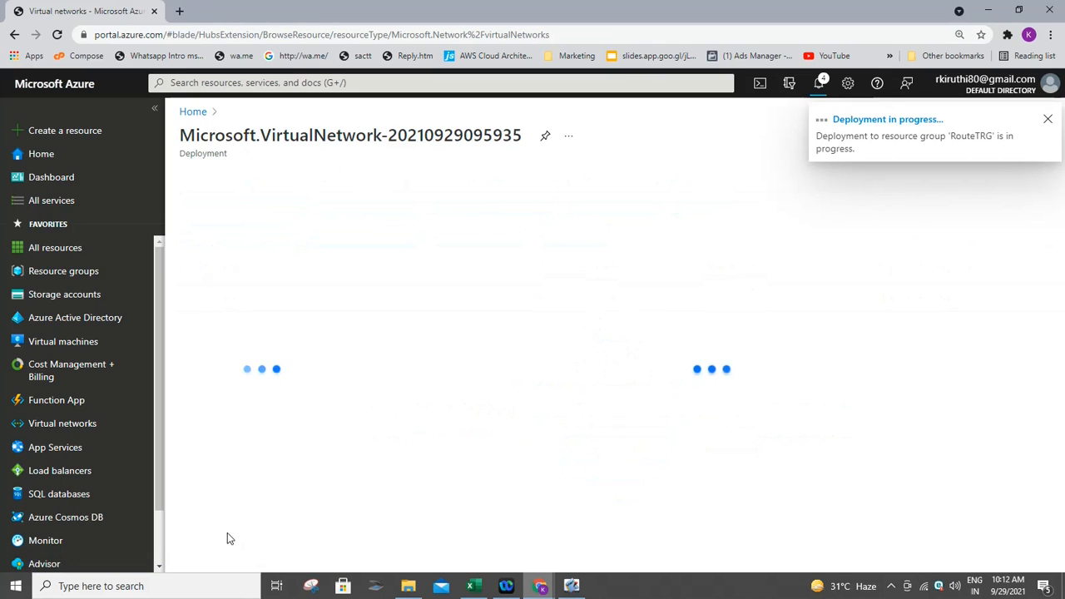
click(121, 450)
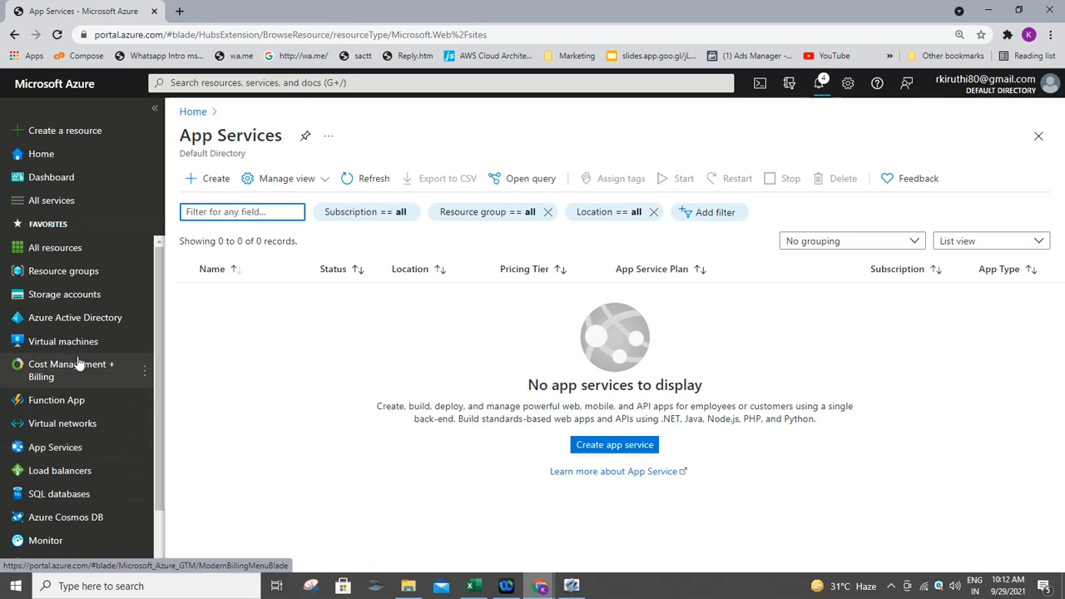
- Refresh the Virtual networks list until VNet in RouteTRG, East US appears
click(75, 423)
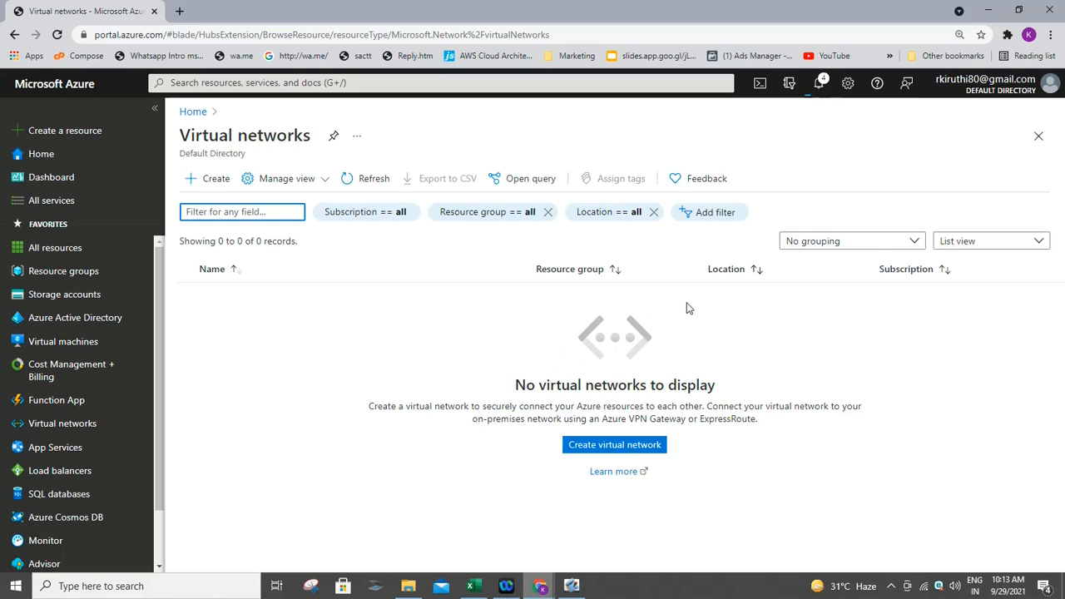
click(711, 339)
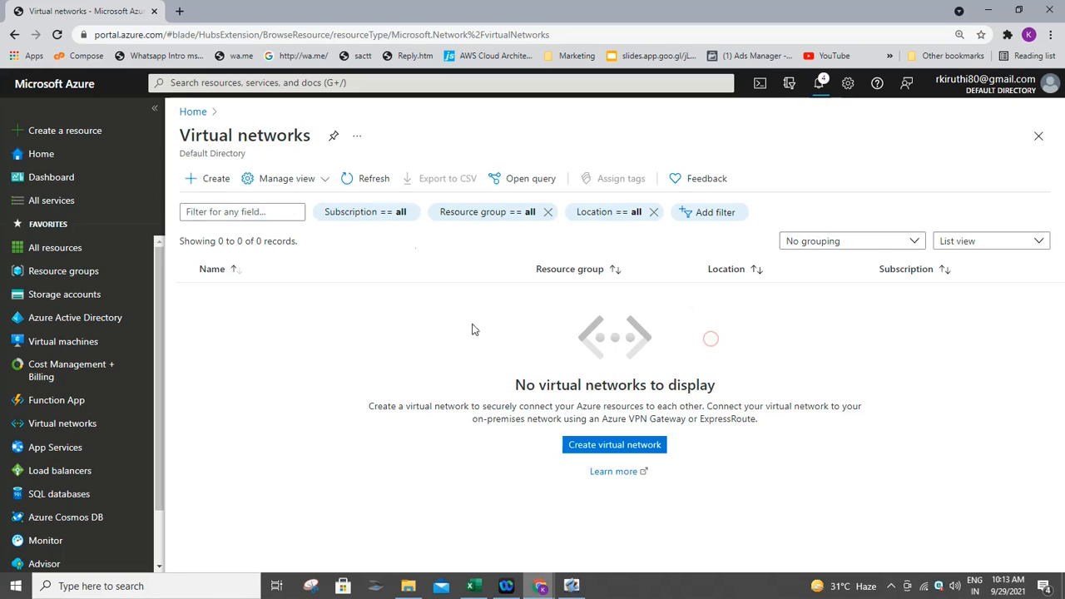
click(390, 177)
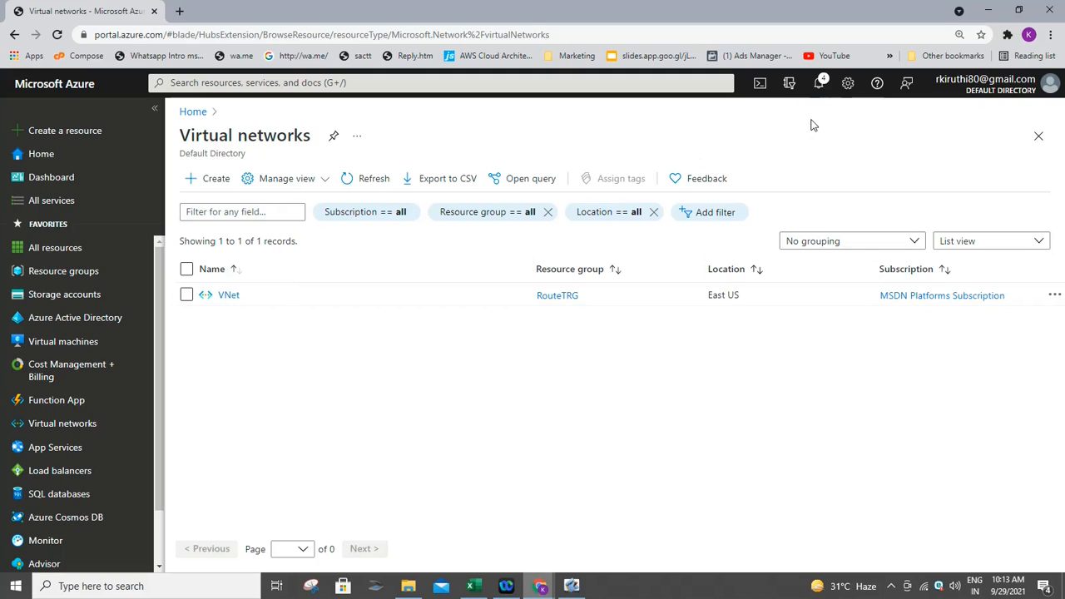
- Check the VNet deployment notifications, reload the portal, and close the notifications pane
click(820, 86)
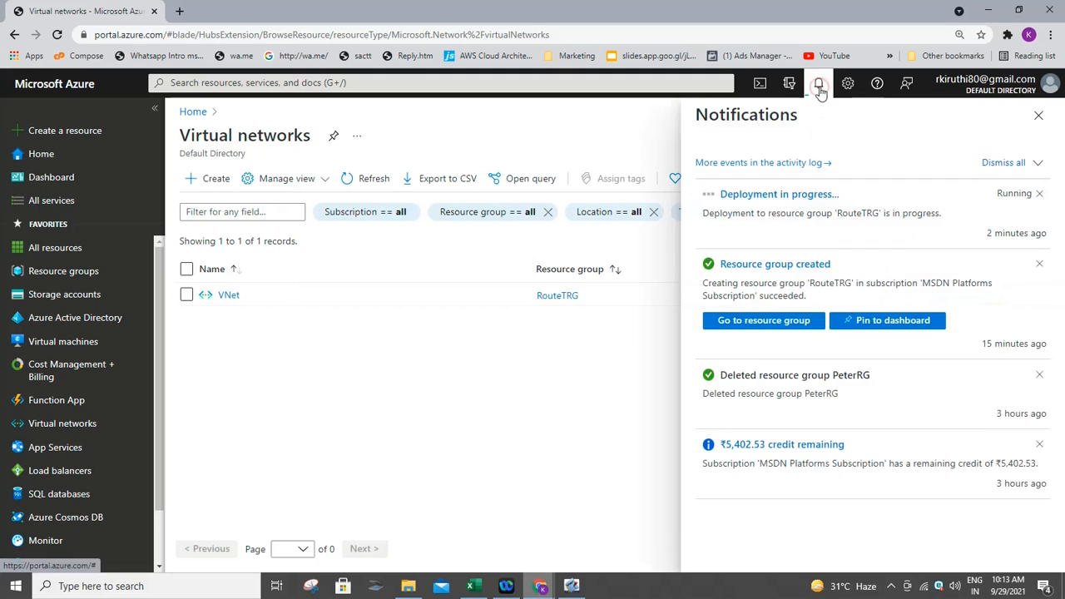
click(569, 142)
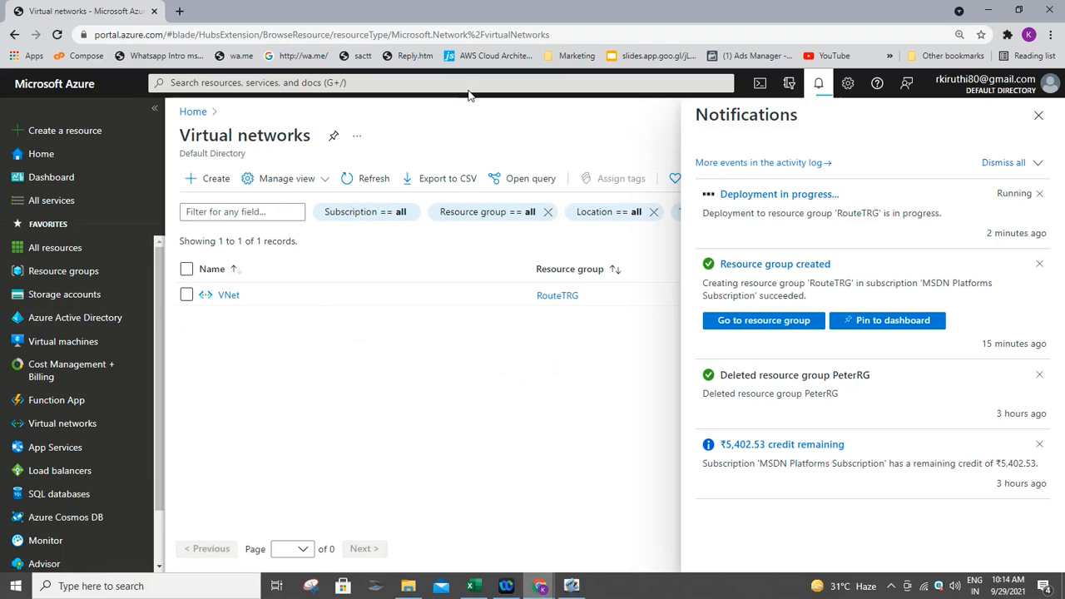
click(57, 34)
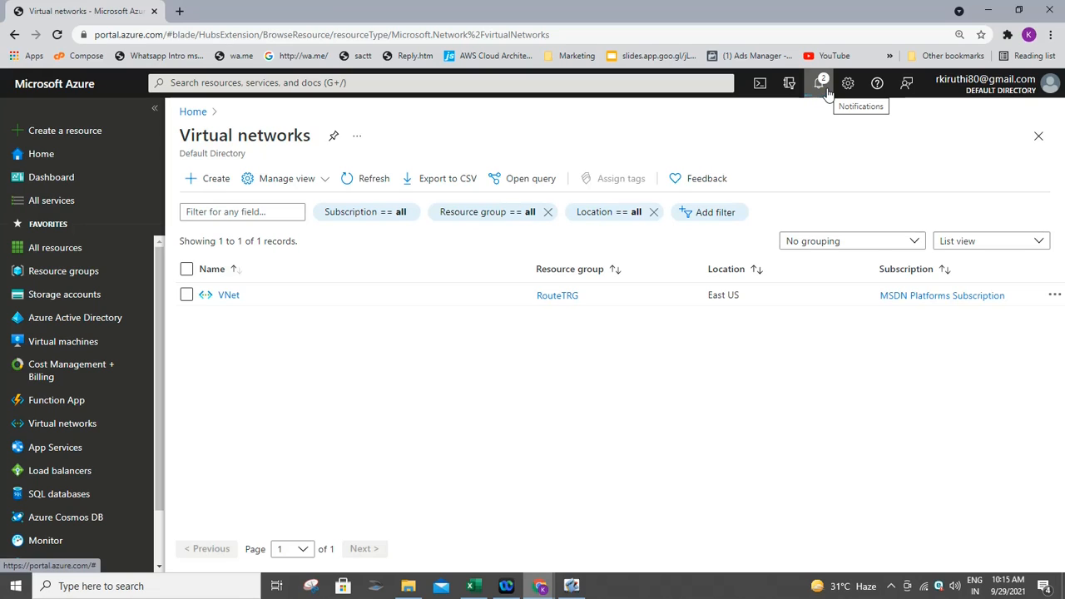
click(826, 91)
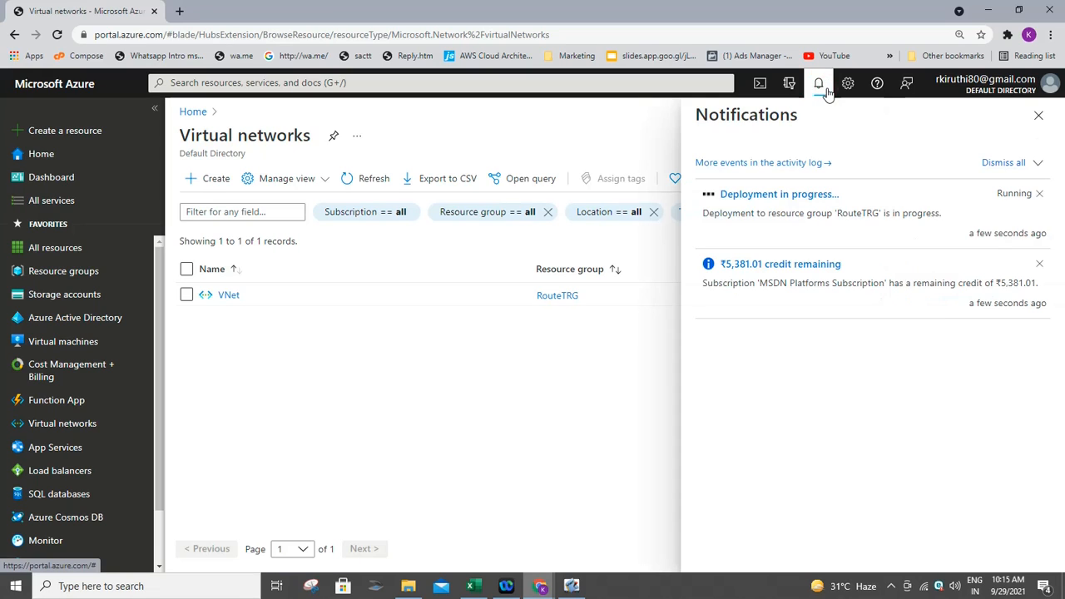
click(611, 131)
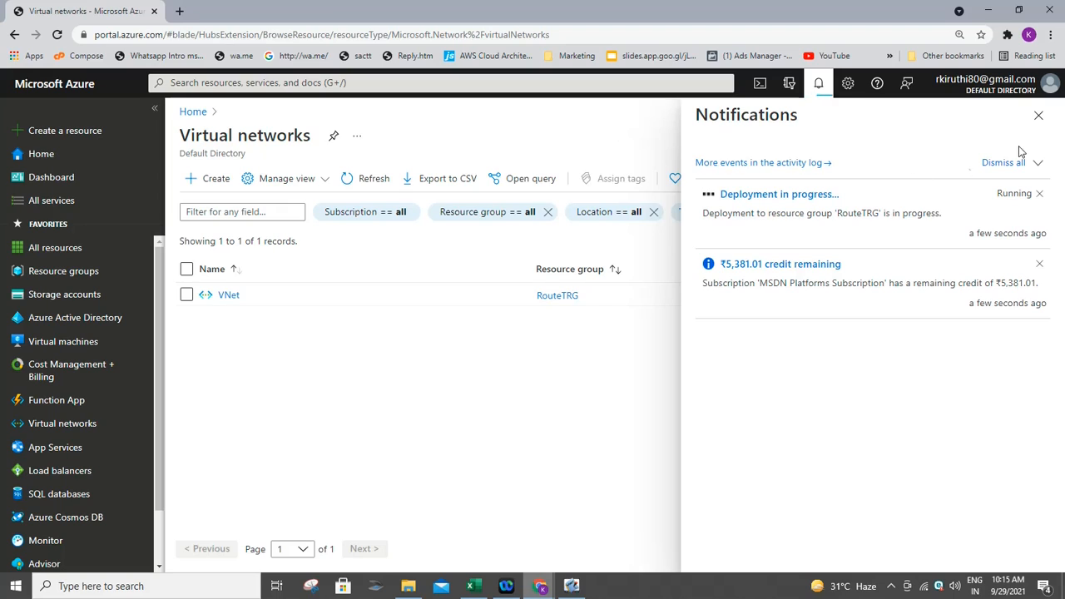
click(1037, 117)
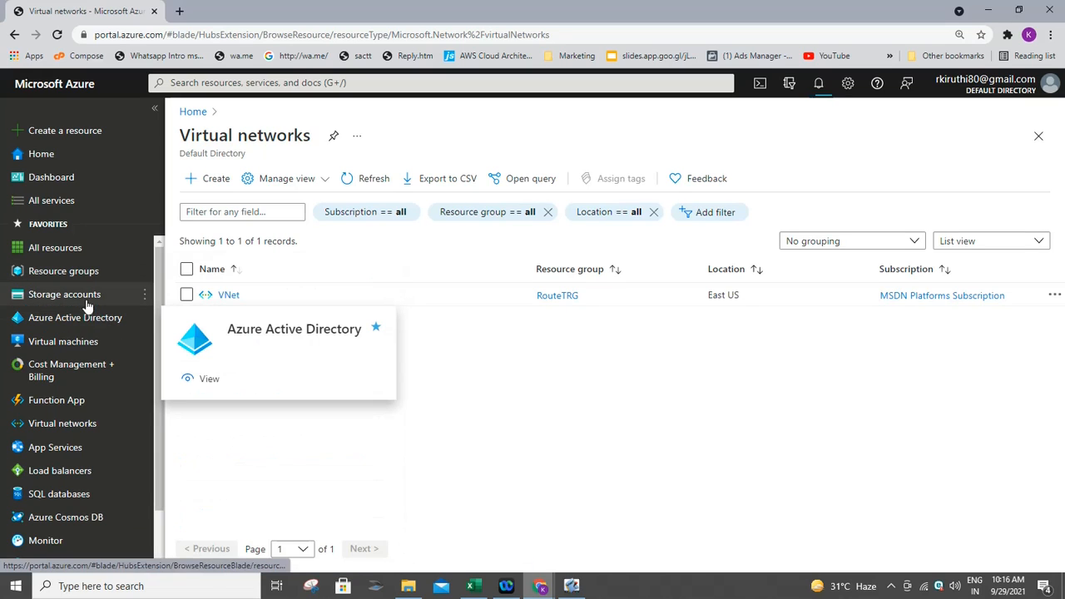
- Start a new virtual machine from the Virtual machines page via Create > Virtual machine
click(77, 343)
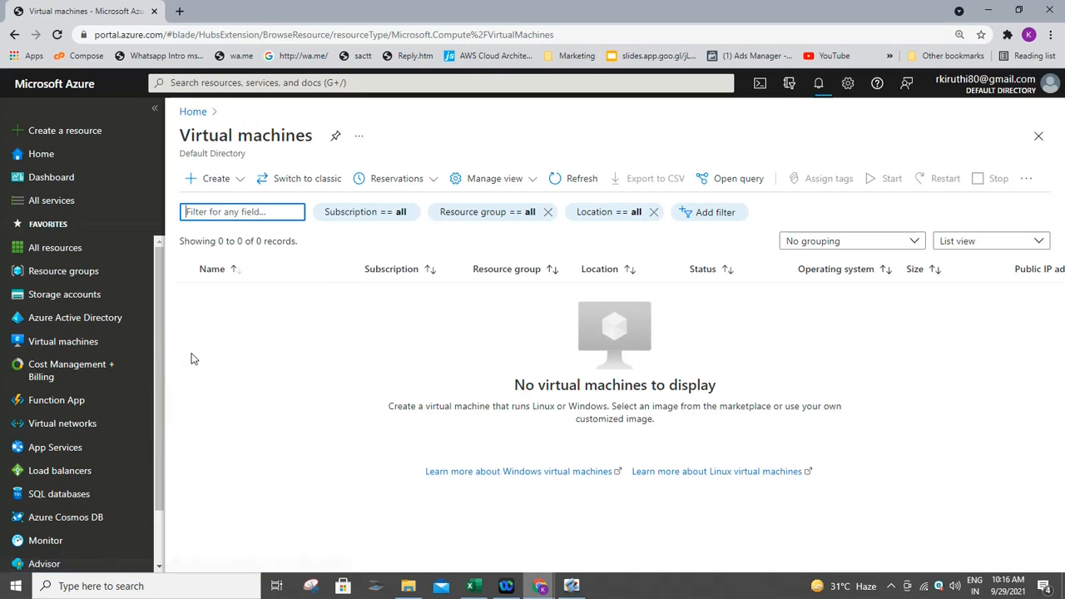
click(205, 186)
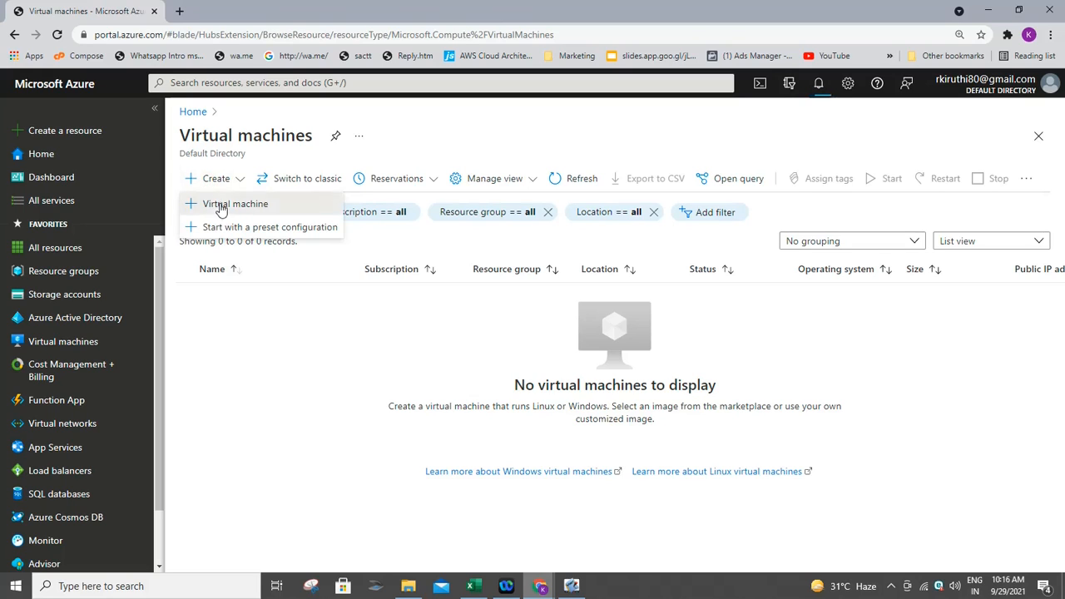
click(221, 208)
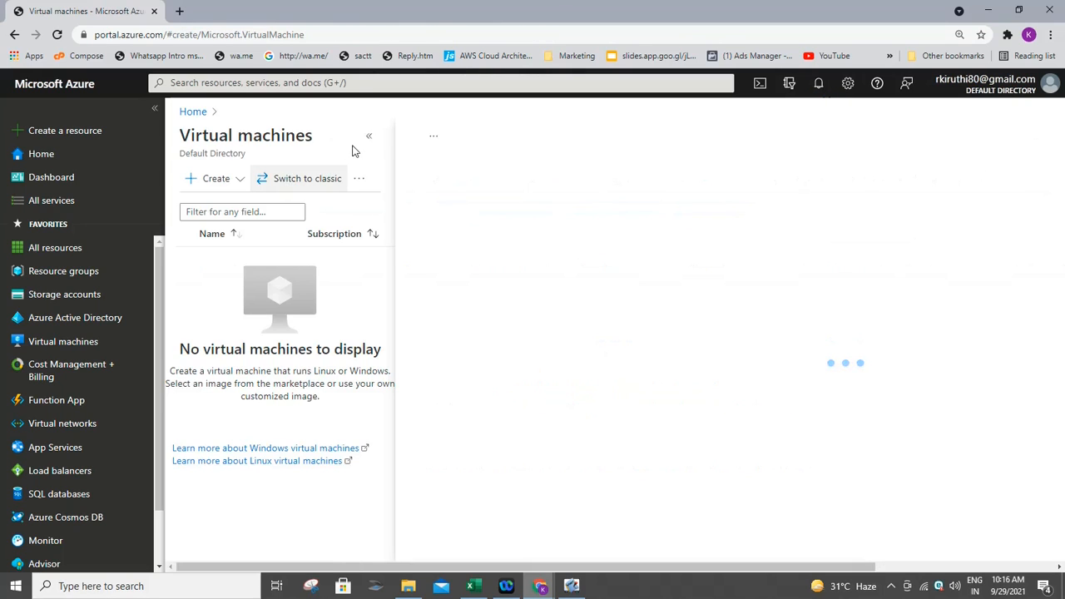
click(368, 135)
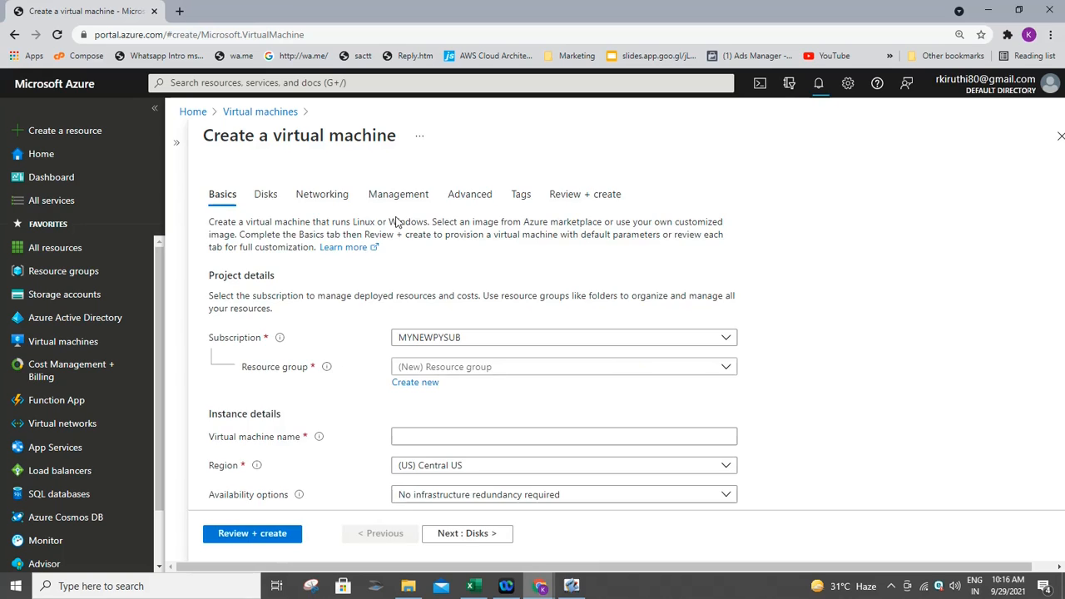
- Set MSDN Platforms Subscription, resource group RouteTRG and VM name NVAVM
click(469, 339)
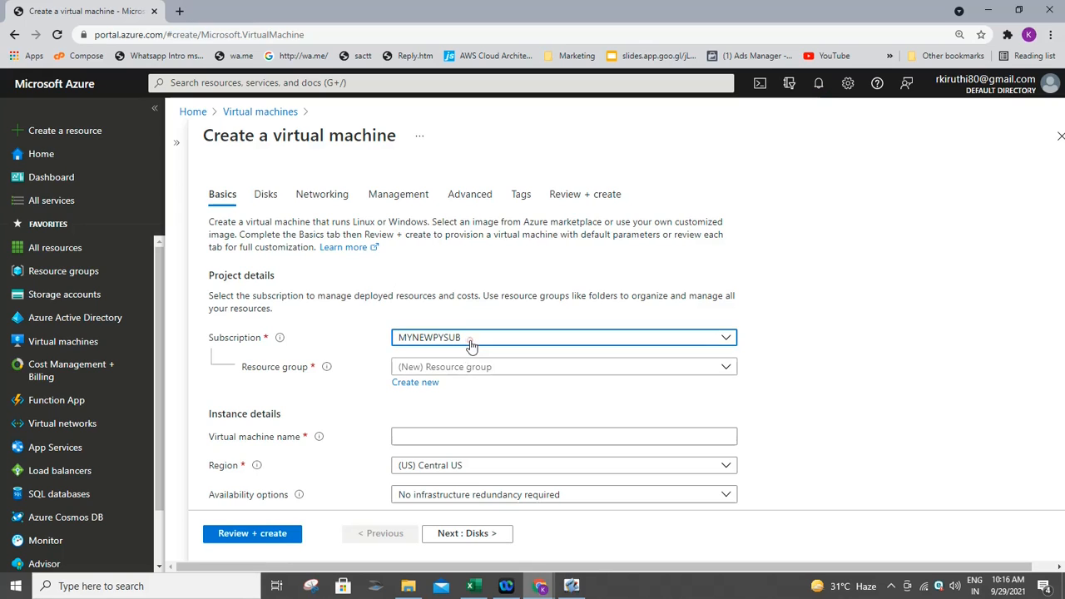
click(456, 384)
click(460, 367)
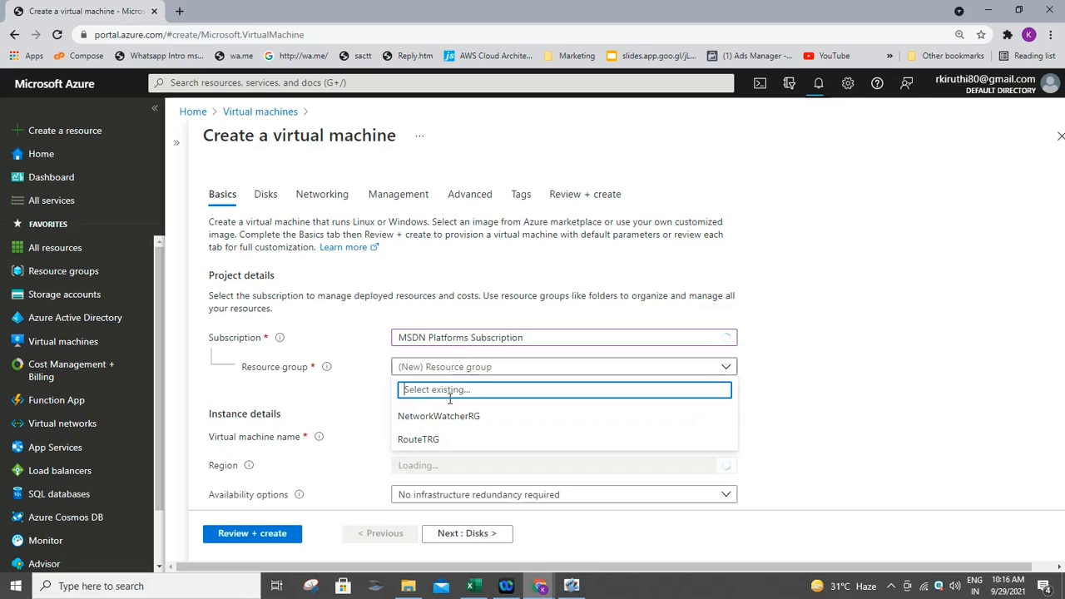
click(443, 441)
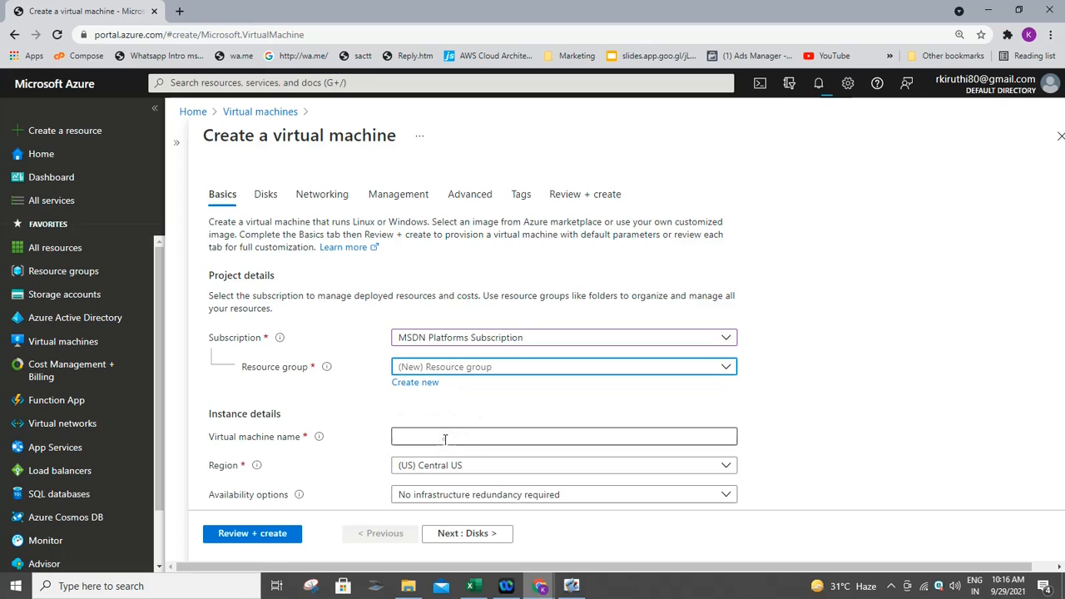
text(N)
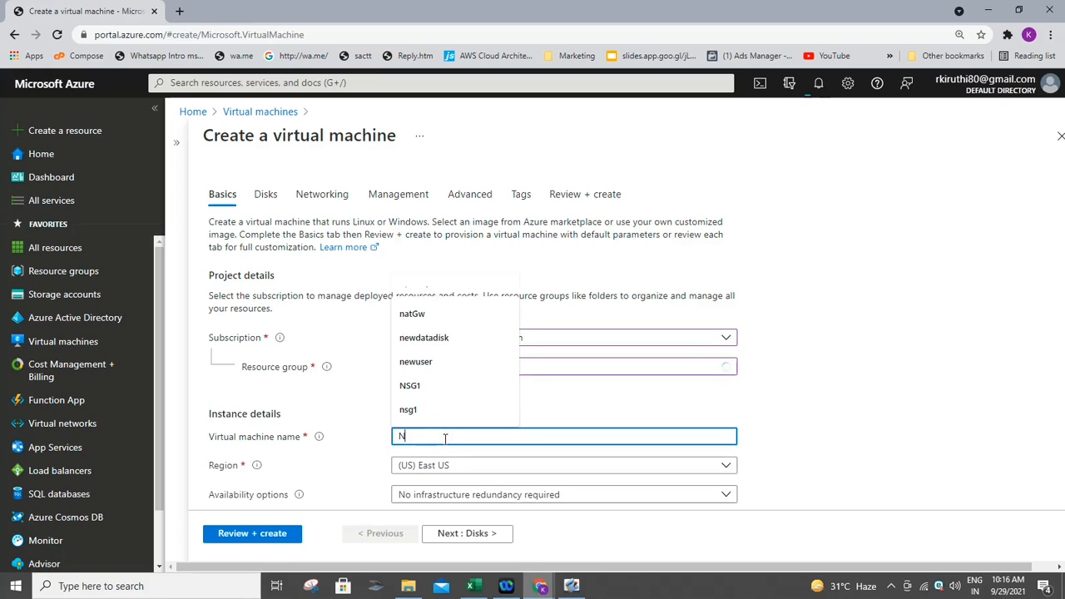
text(VAV)
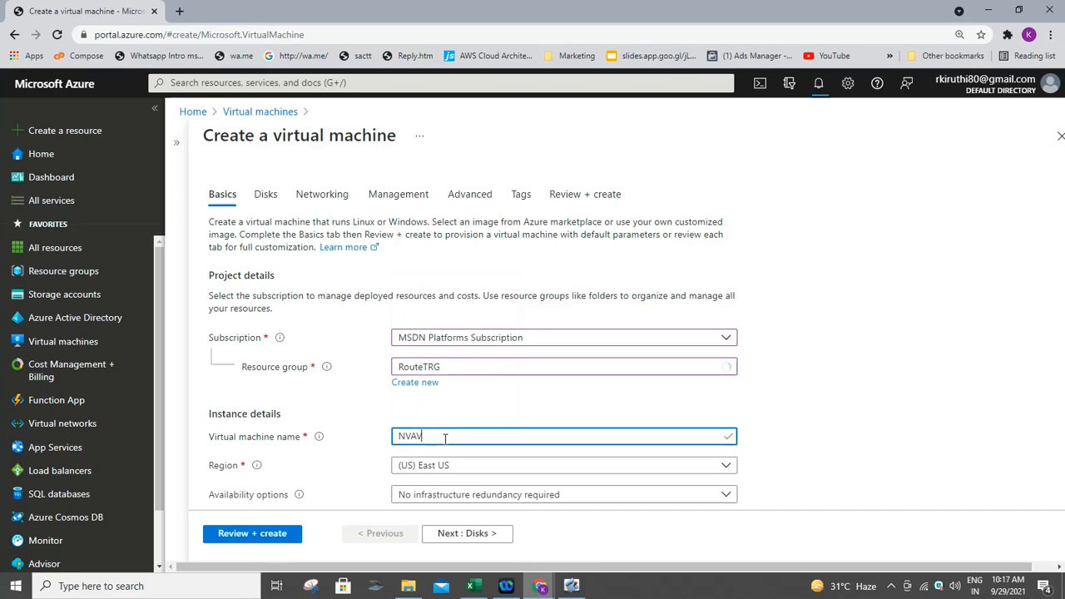
text(M)
key(Tab)
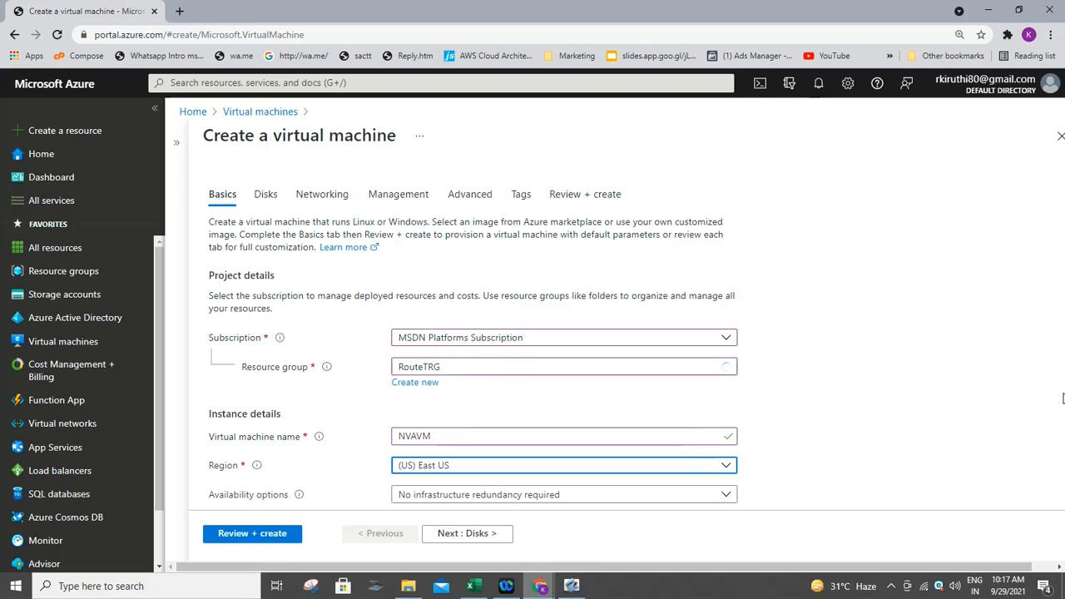
click(979, 402)
scroll(979, 403, down, 5)
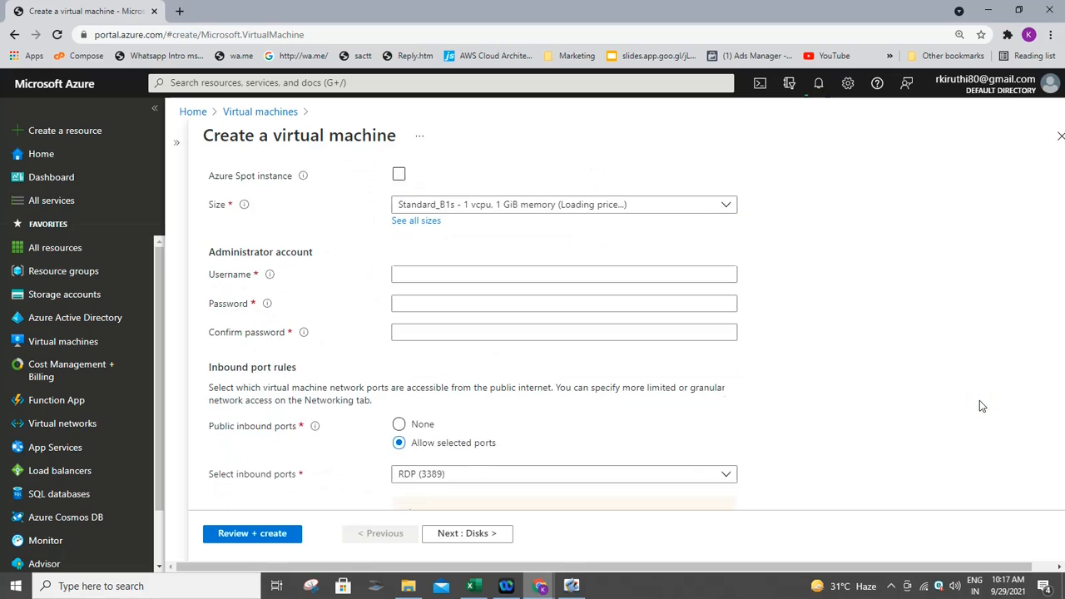
scroll(979, 405, up, 3)
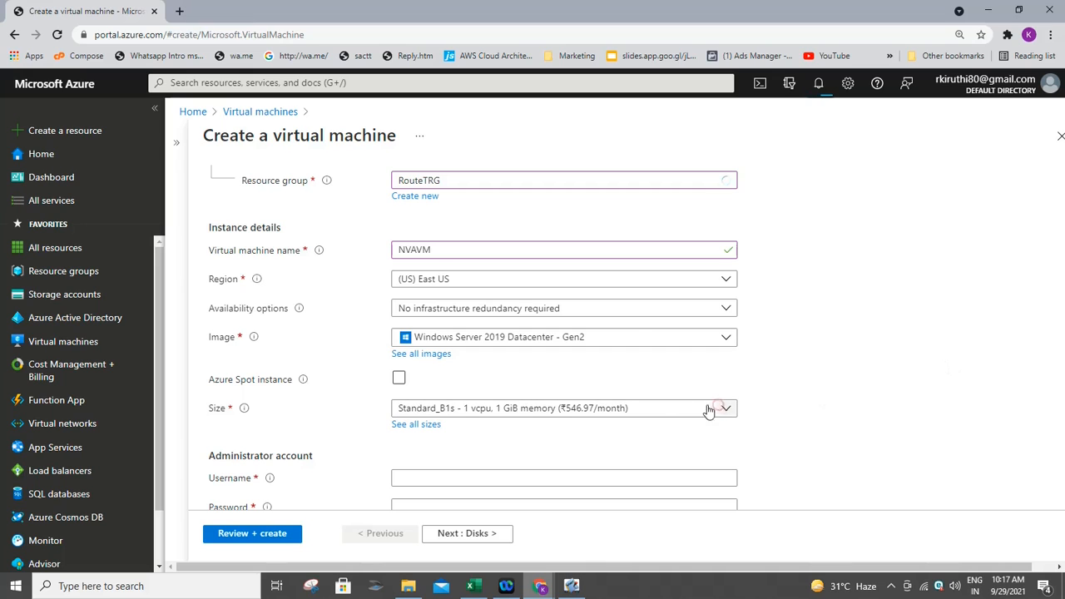
- Choose the Standard_DS1_v2 size for the VM
click(664, 408)
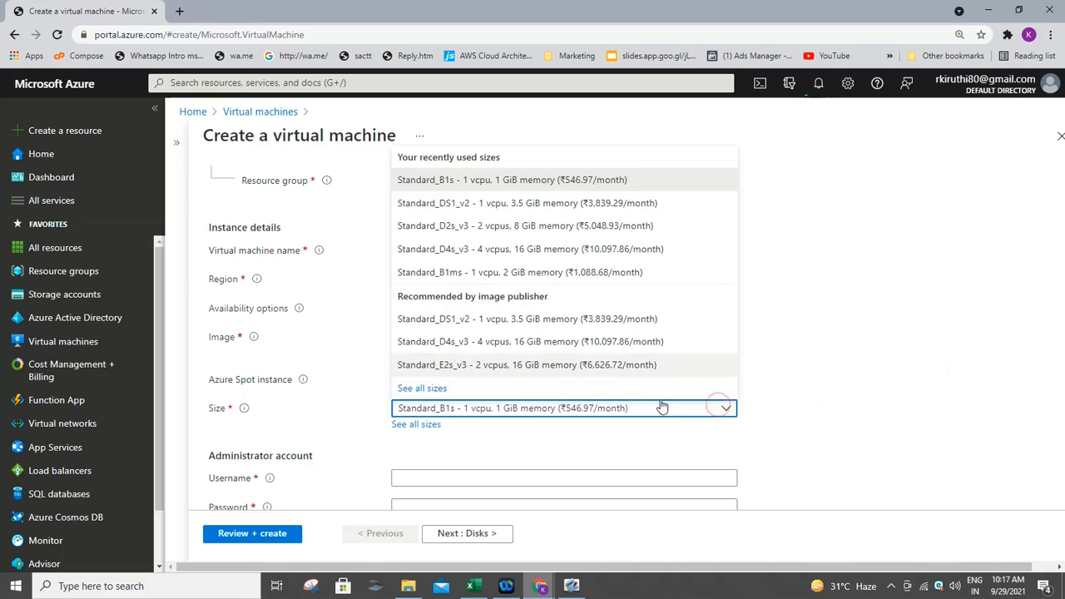
click(574, 203)
key(Down)
key(Down)
key(Down)
key(Down)
key(Down)
key(Down)
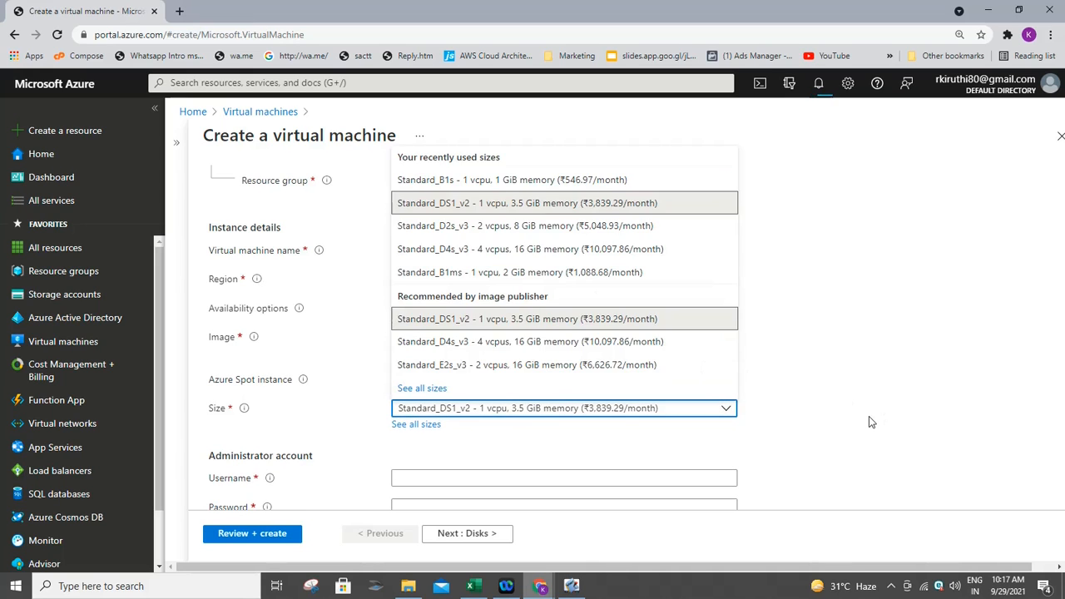
click(711, 201)
drag(936, 371, 666, 535)
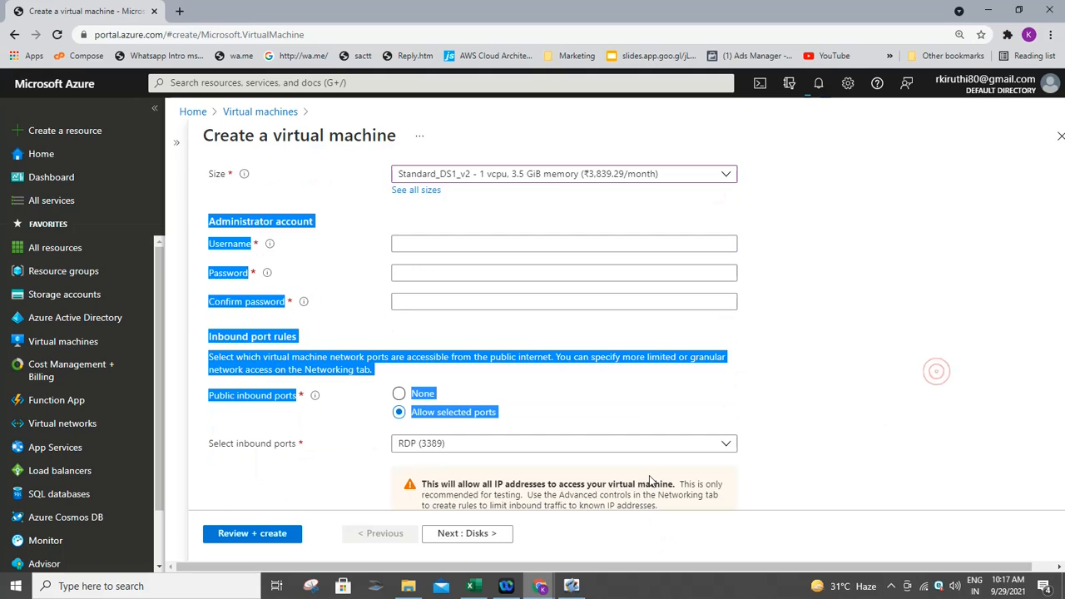
- Enter the administrator username and password for the VM
click(542, 245)
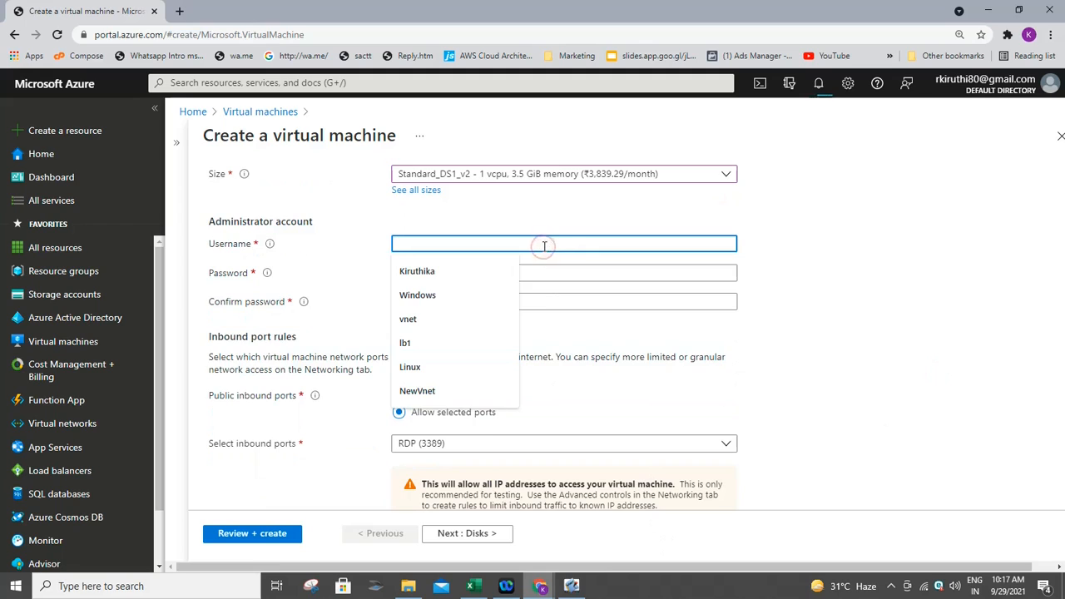
text(Kir)
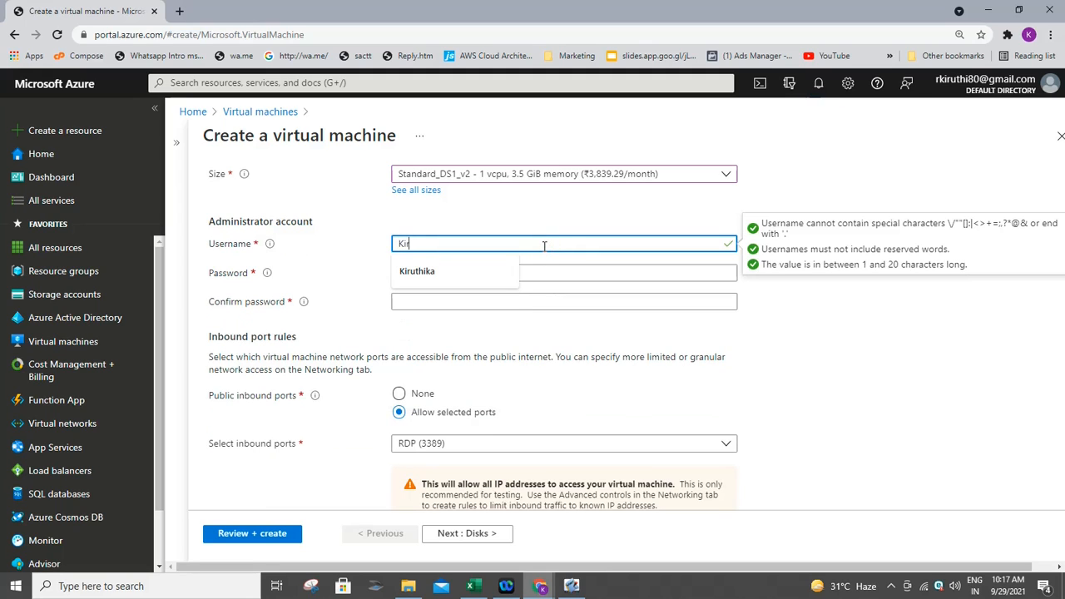
text(uthika)
key(Tab)
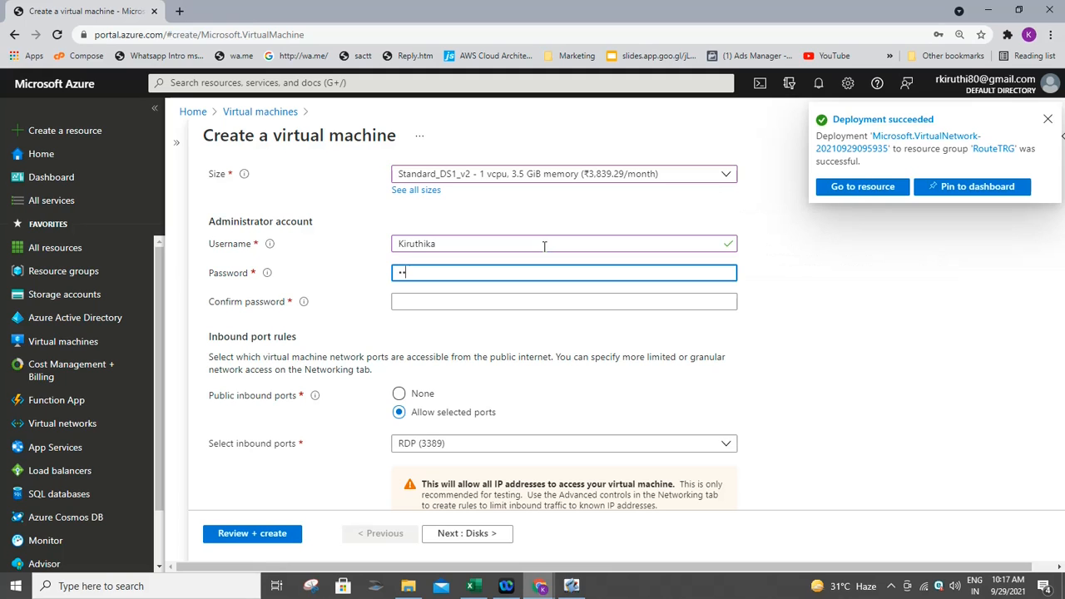
text(••••••••)
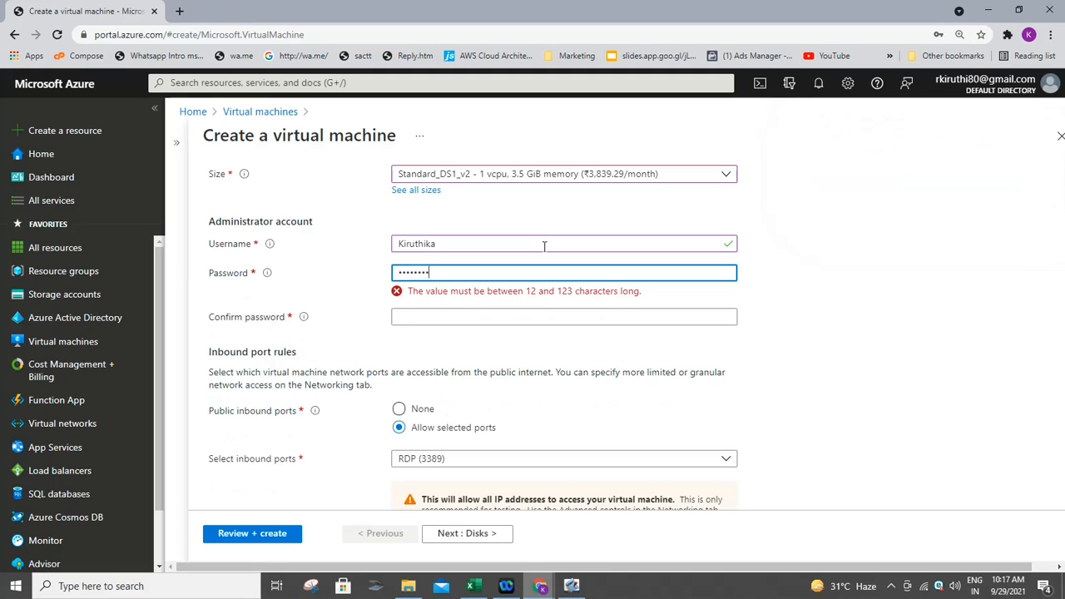
text(••••)
key(Tab)
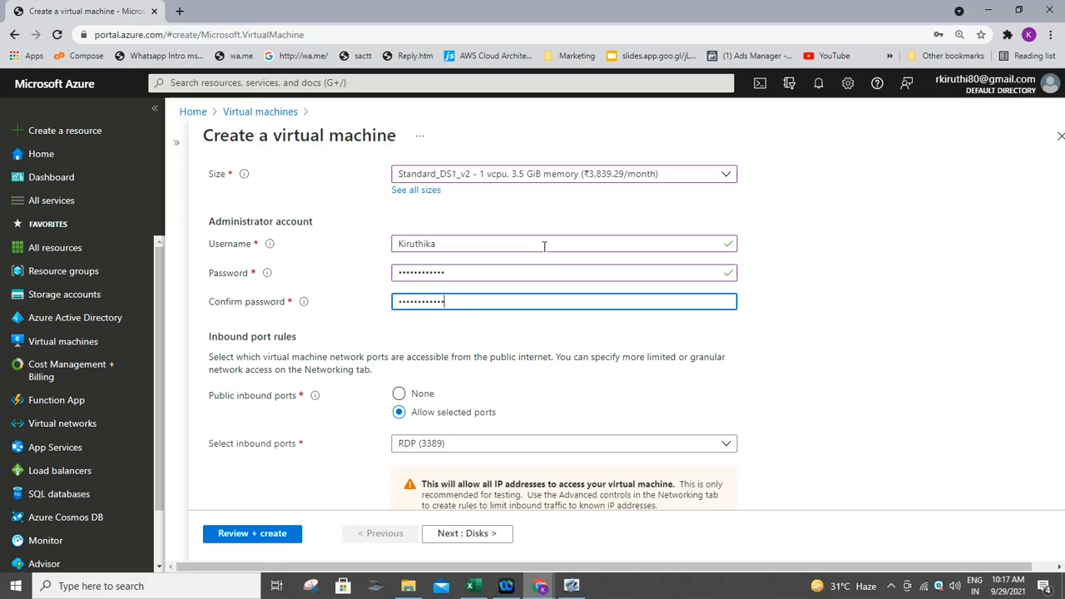
- Allow no public inbound ports and confirm Windows Server Hybrid Benefit licensing
click(422, 395)
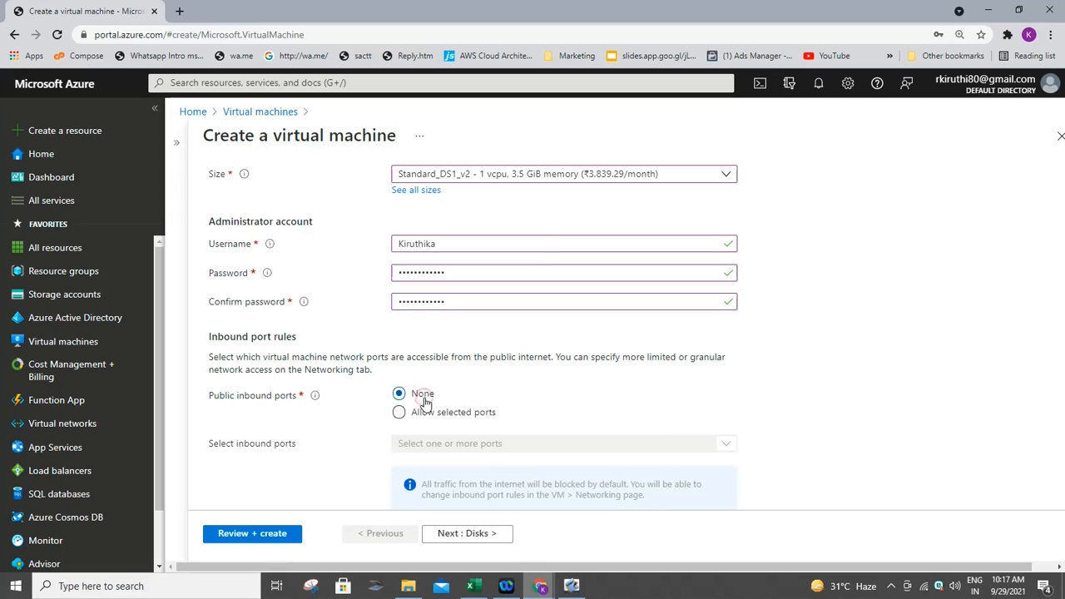
scroll(974, 352, down, 2)
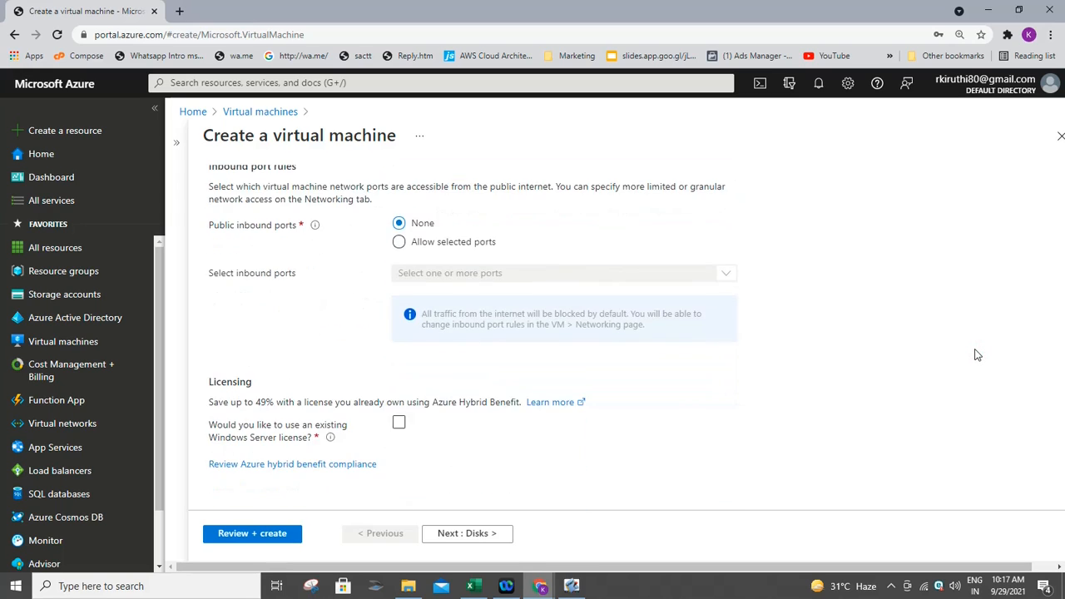
click(400, 424)
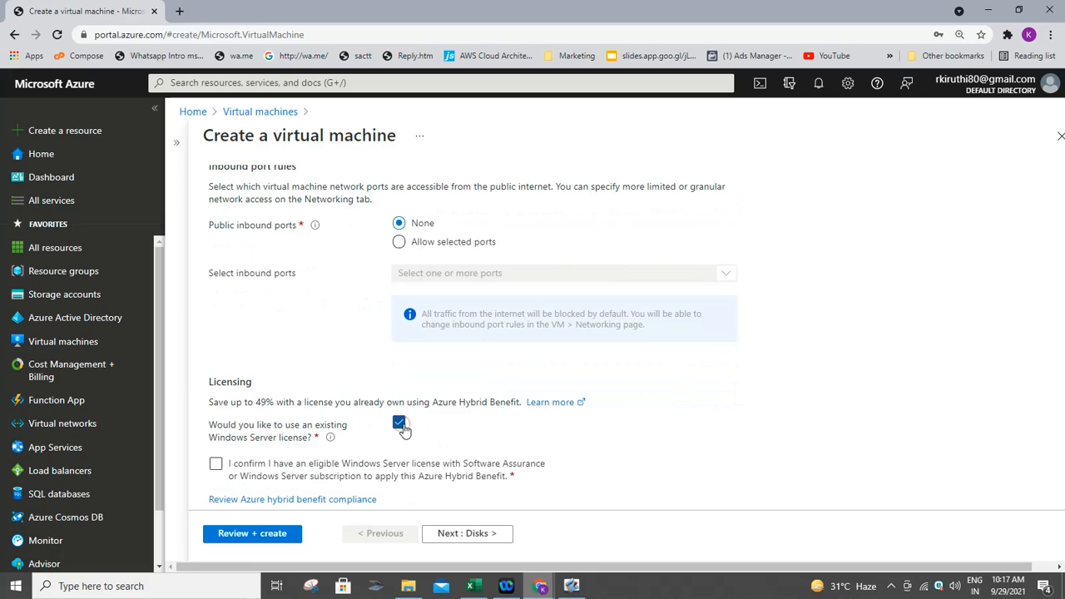
click(216, 464)
click(487, 534)
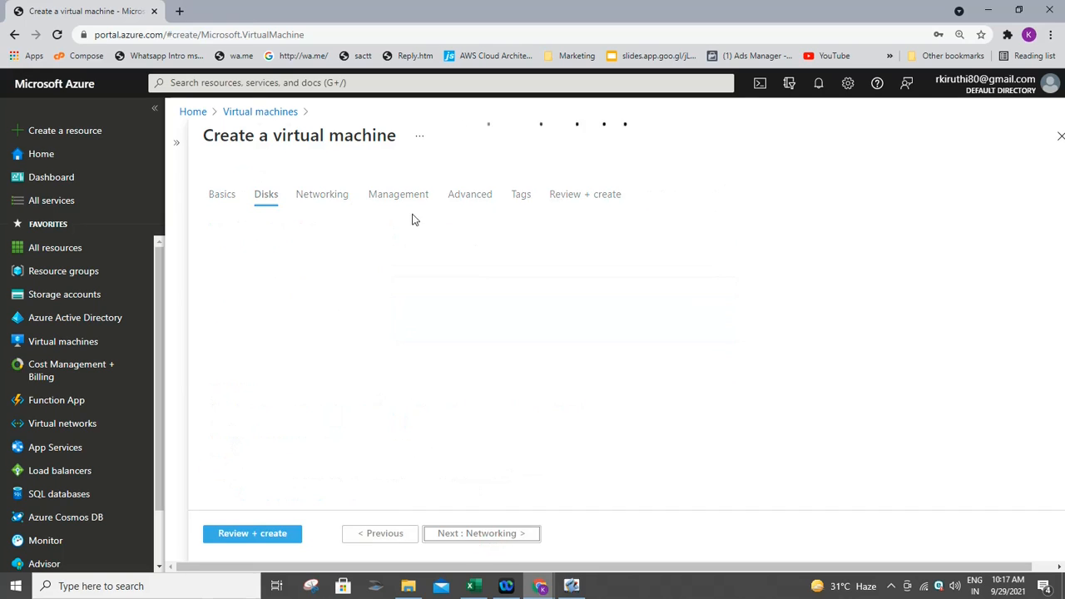
- Keep the VM on VNet's DMZ (10.0.2.0/24) subnet with Public IP set to None
click(338, 204)
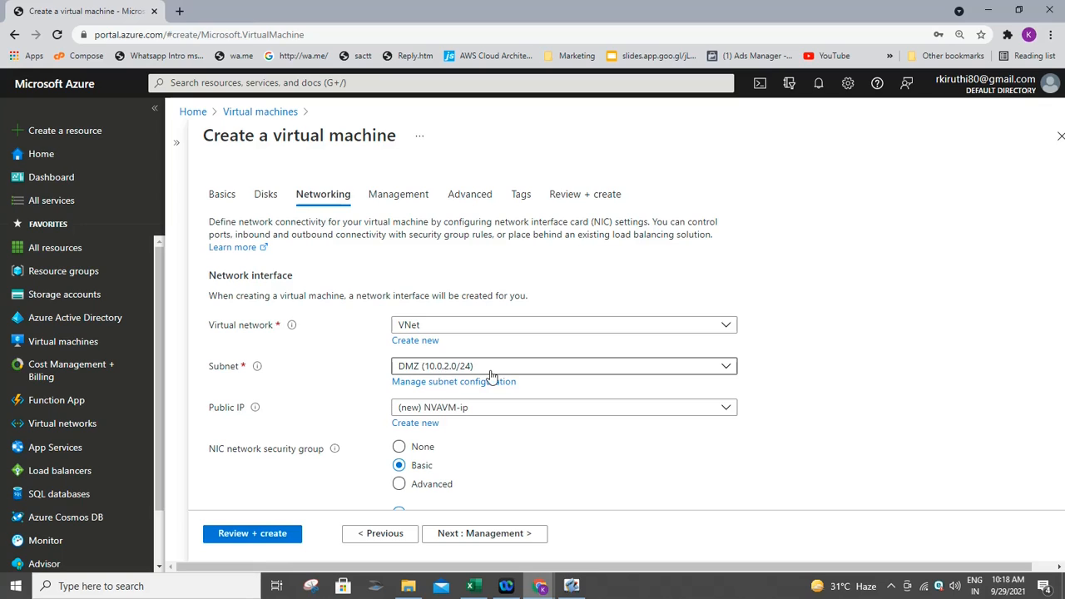
click(729, 408)
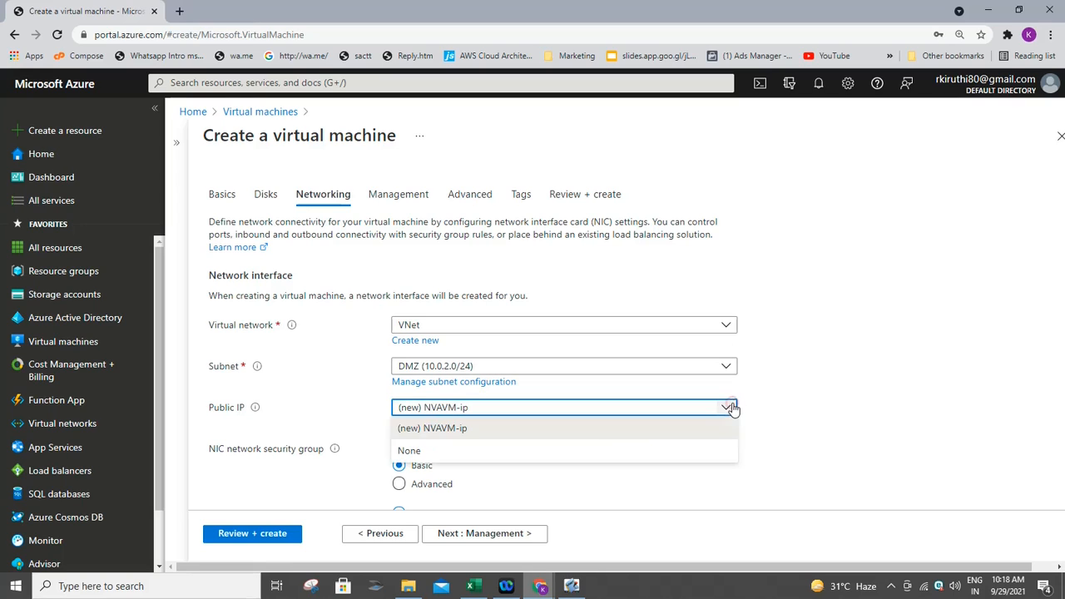
click(566, 450)
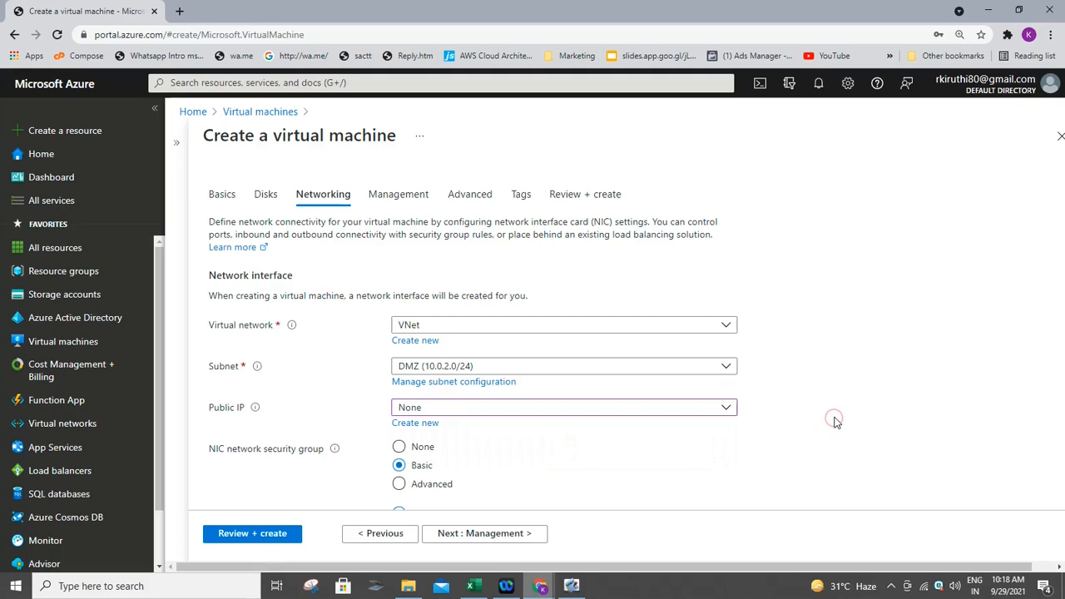
scroll(836, 423, down, 1)
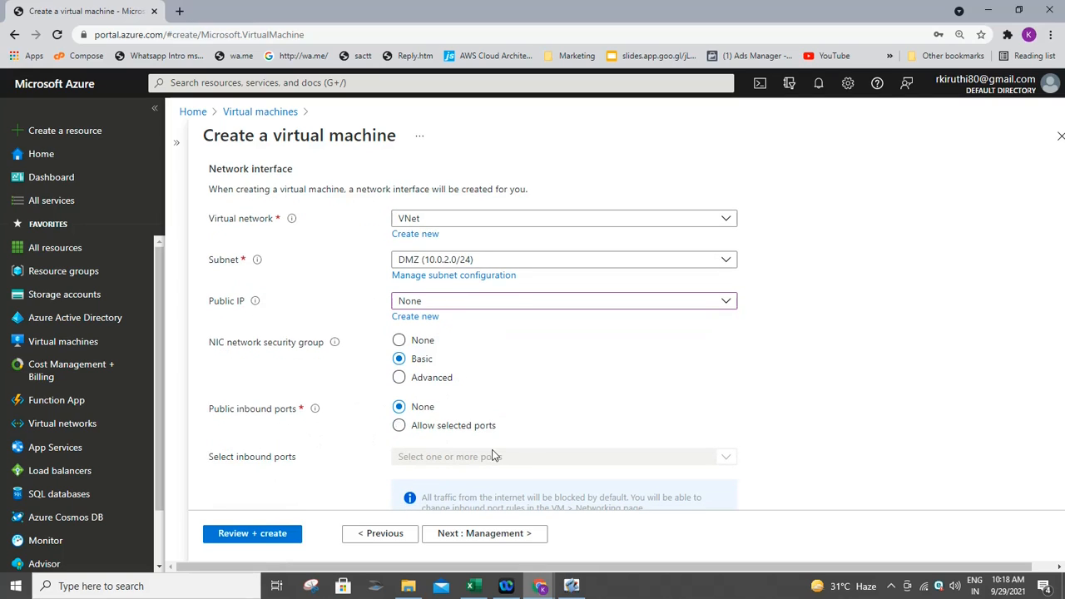
click(497, 535)
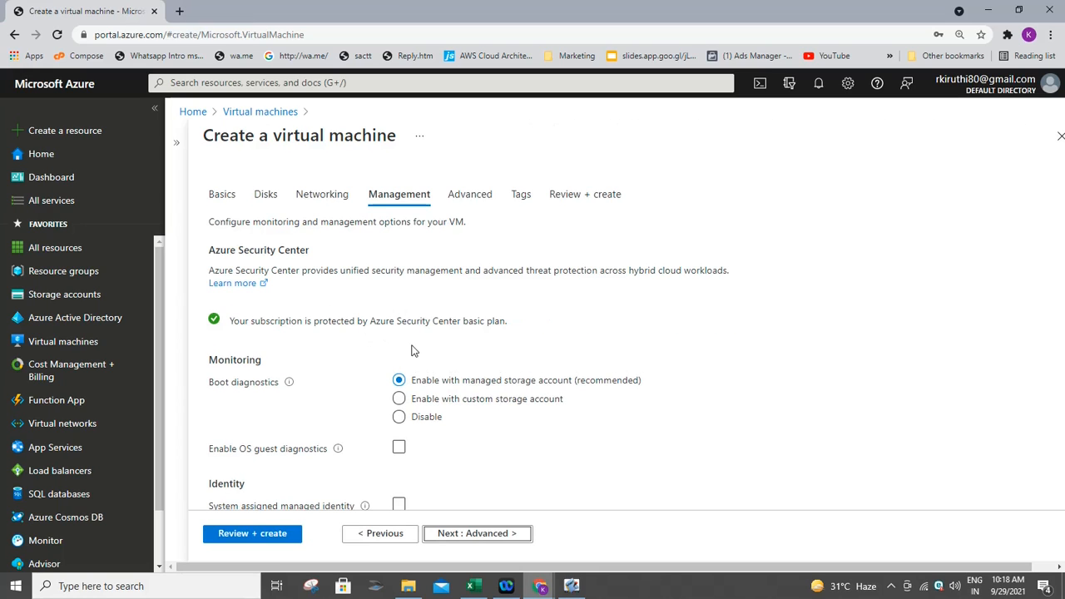
- Disable boot diagnostics for the VM and proceed to Review + create
click(400, 421)
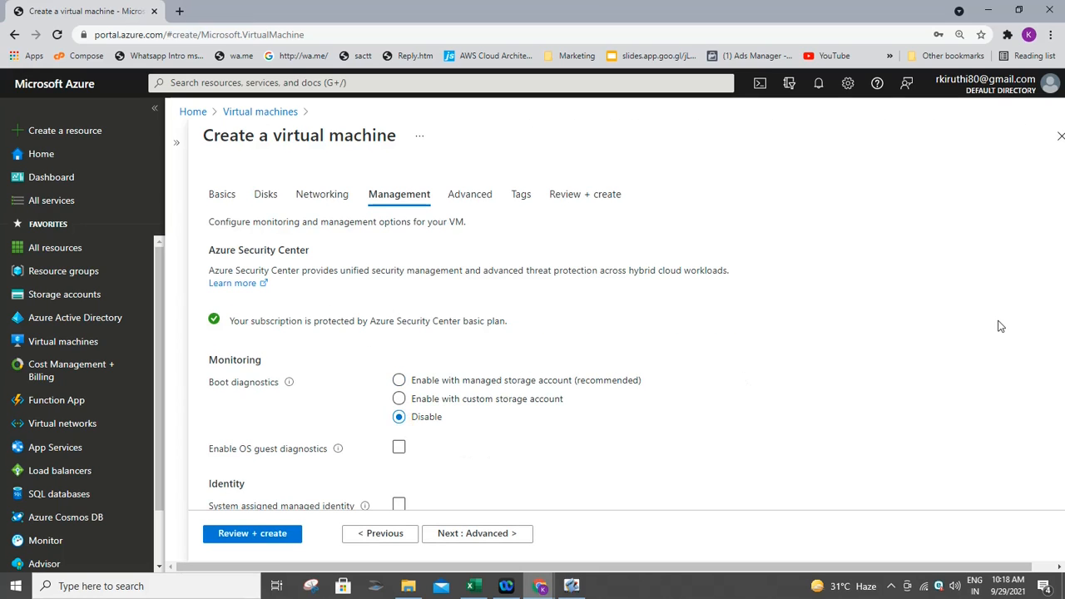
key(Down)
click(261, 533)
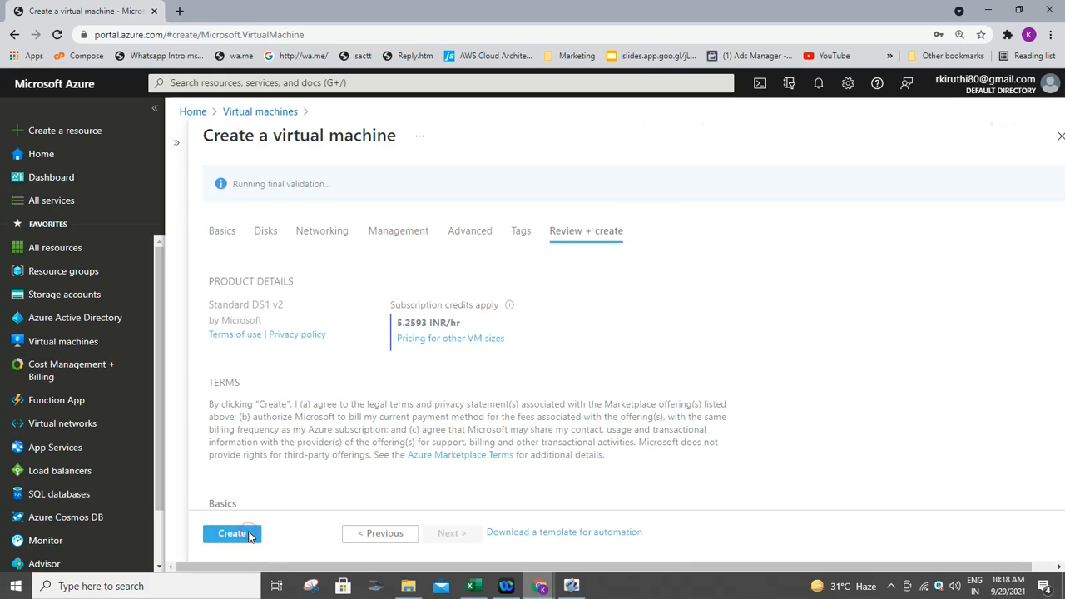
- Create the NVAVM virtual machine in resource group RouteTRG
click(248, 535)
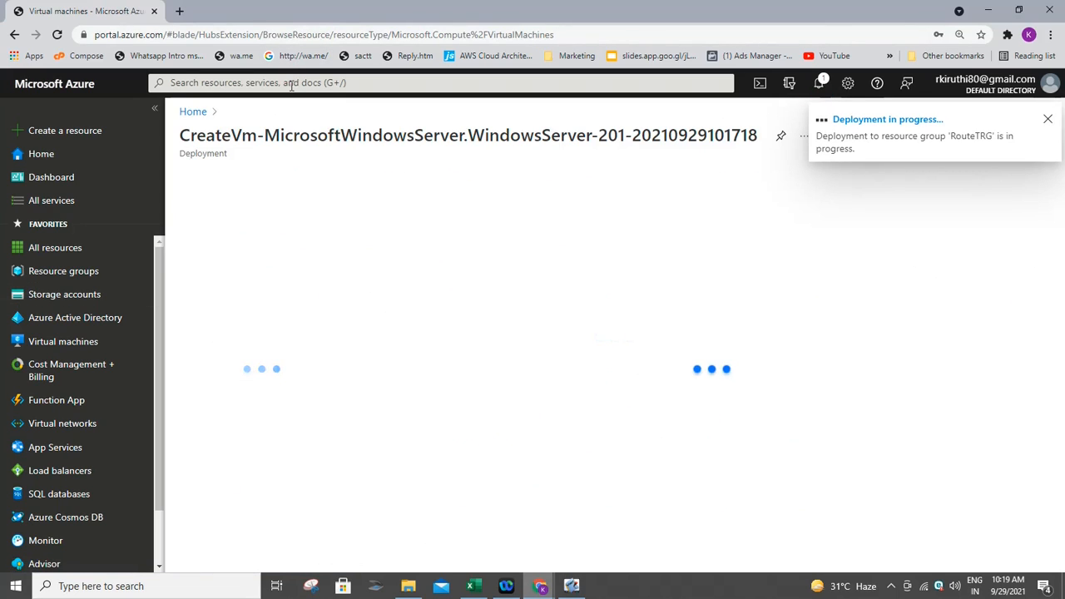
click(291, 83)
- Search the portal for 'Route' and open Route tables to create a new route table
text(Ro)
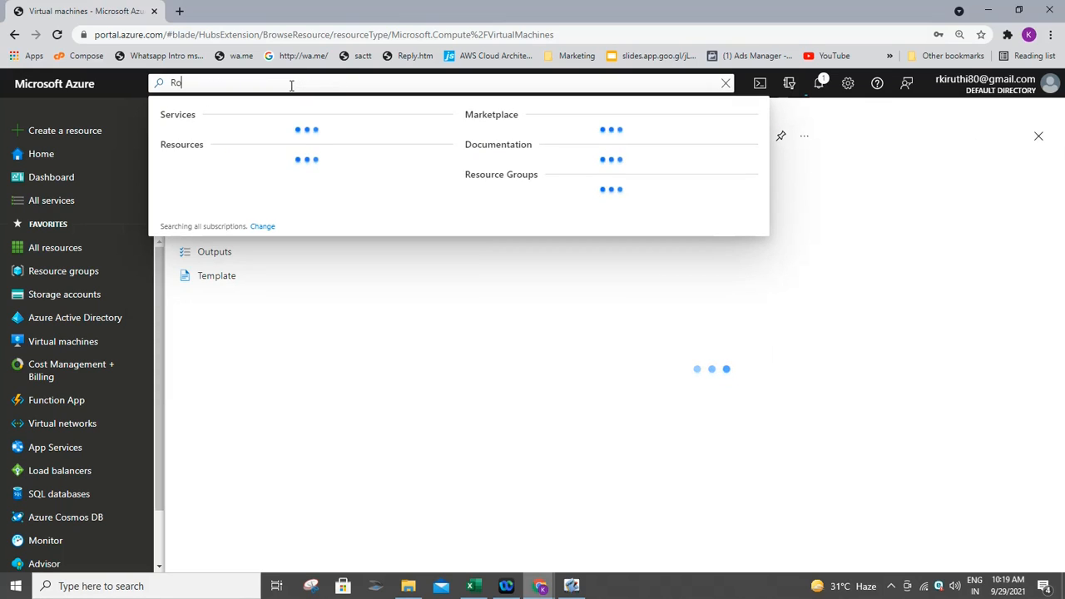
text(ute)
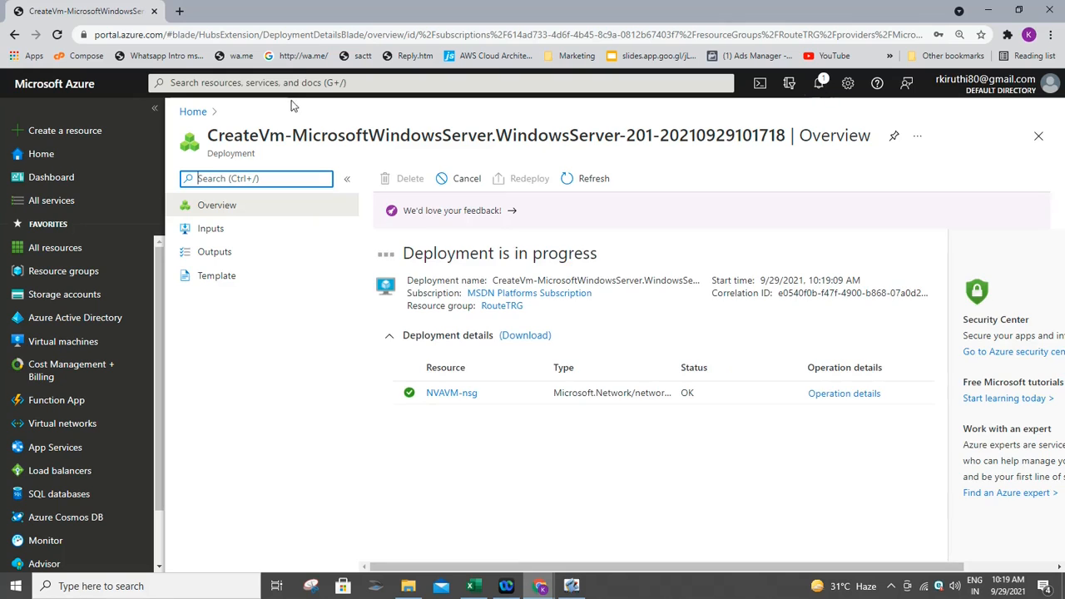
click(304, 80)
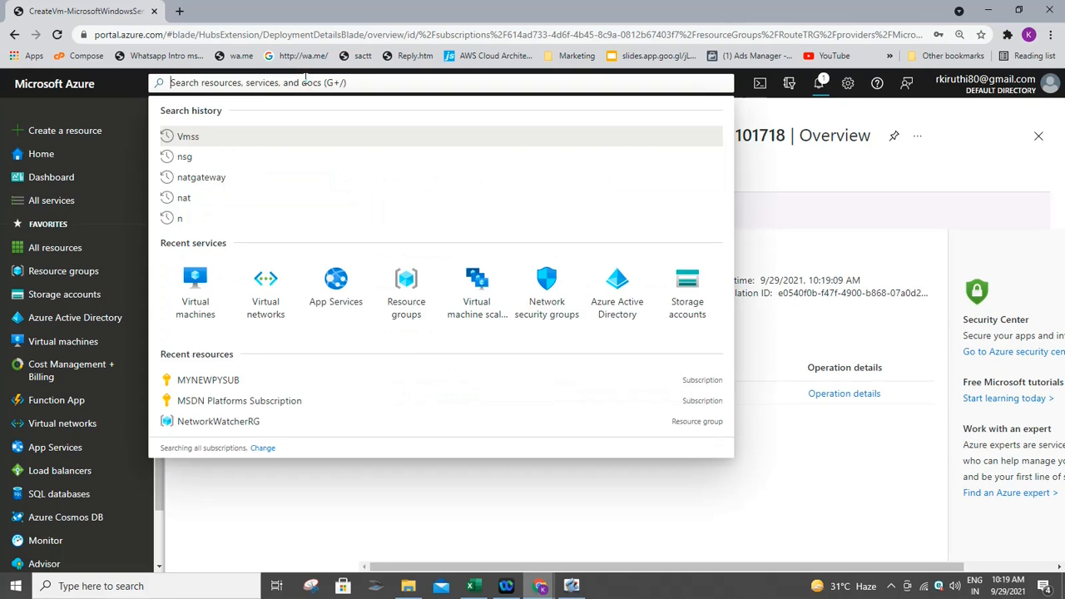
text(Tex)
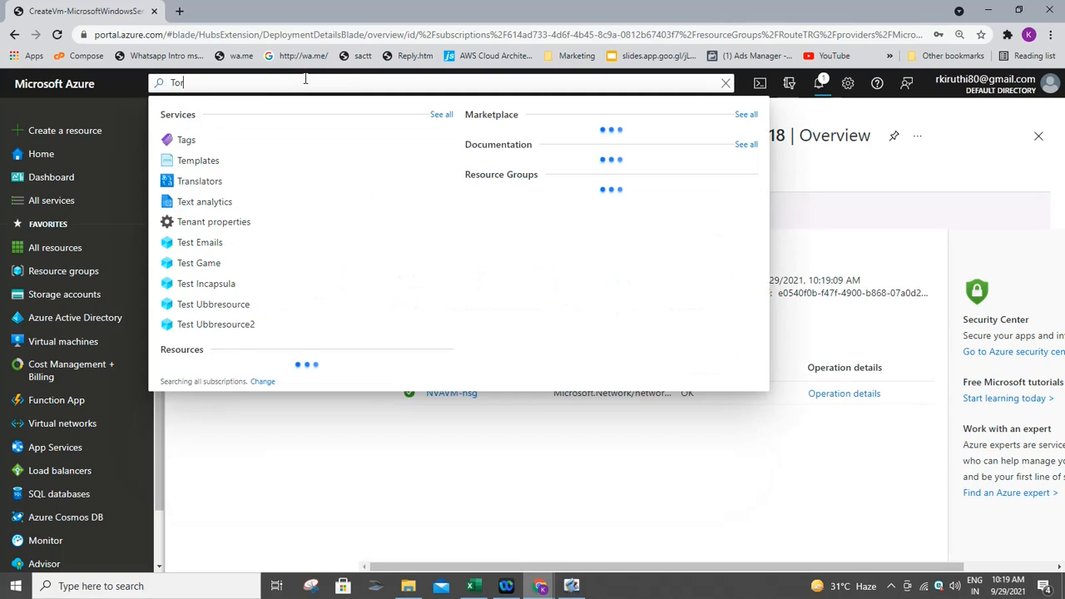
key(BackSpace)
key(BackSpace)
key(BackSpace)
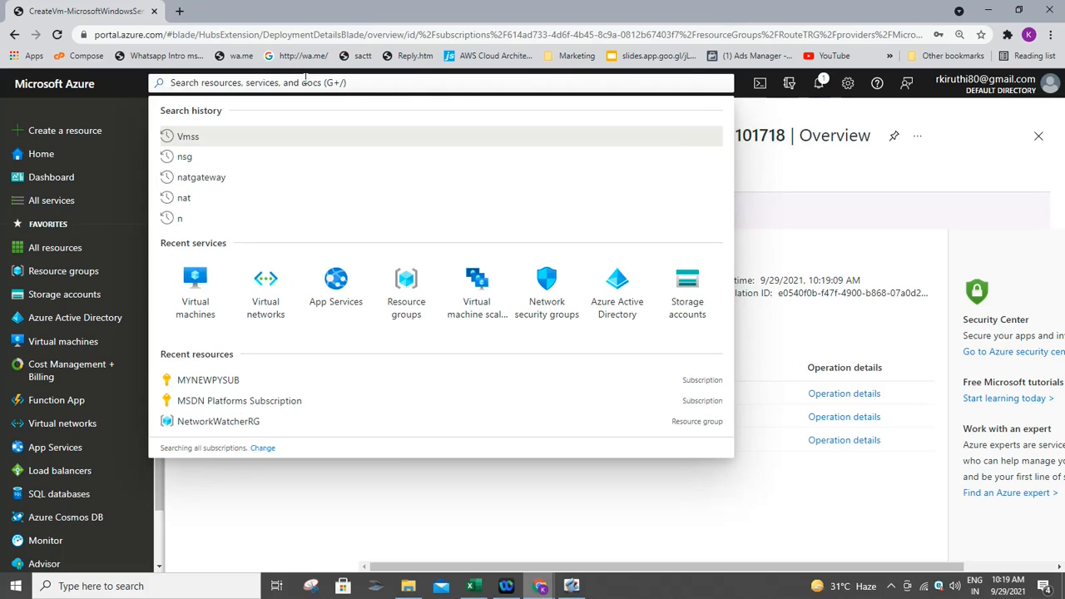
text(route)
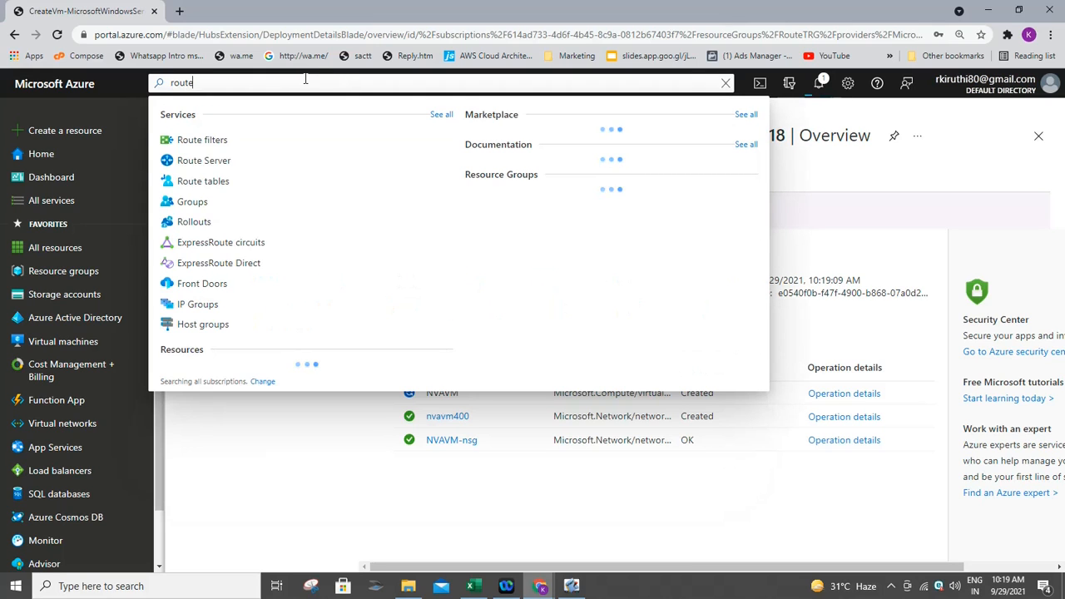
click(257, 198)
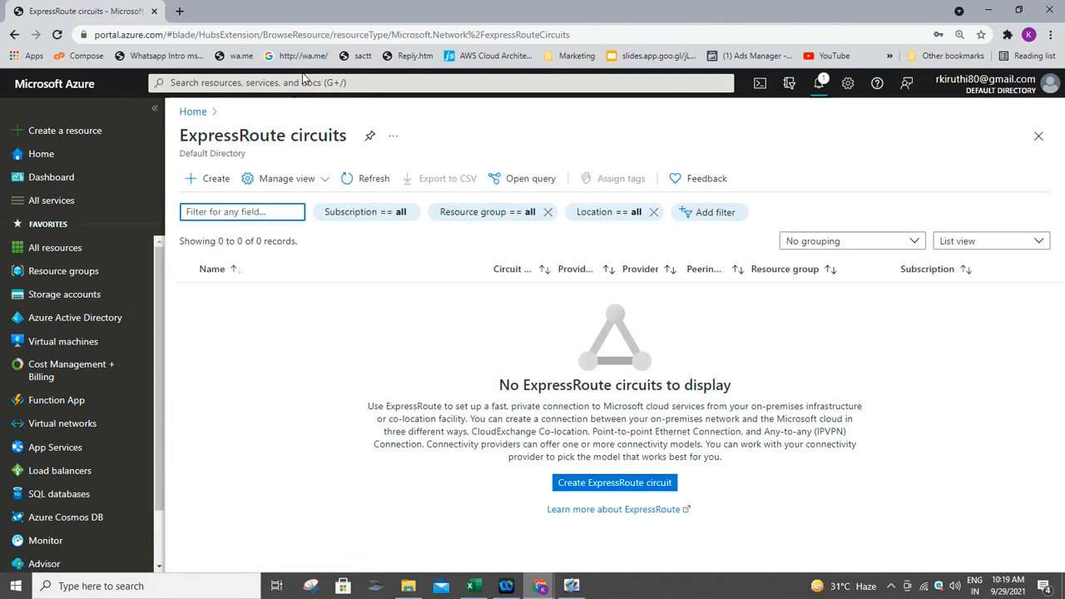
click(302, 81)
text(R)
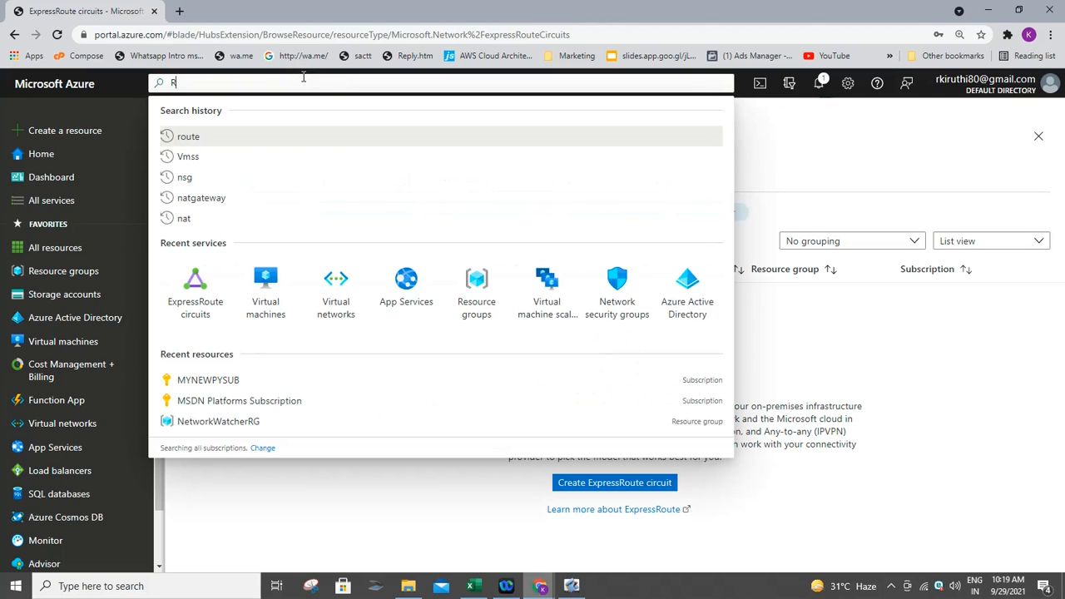
text(oute)
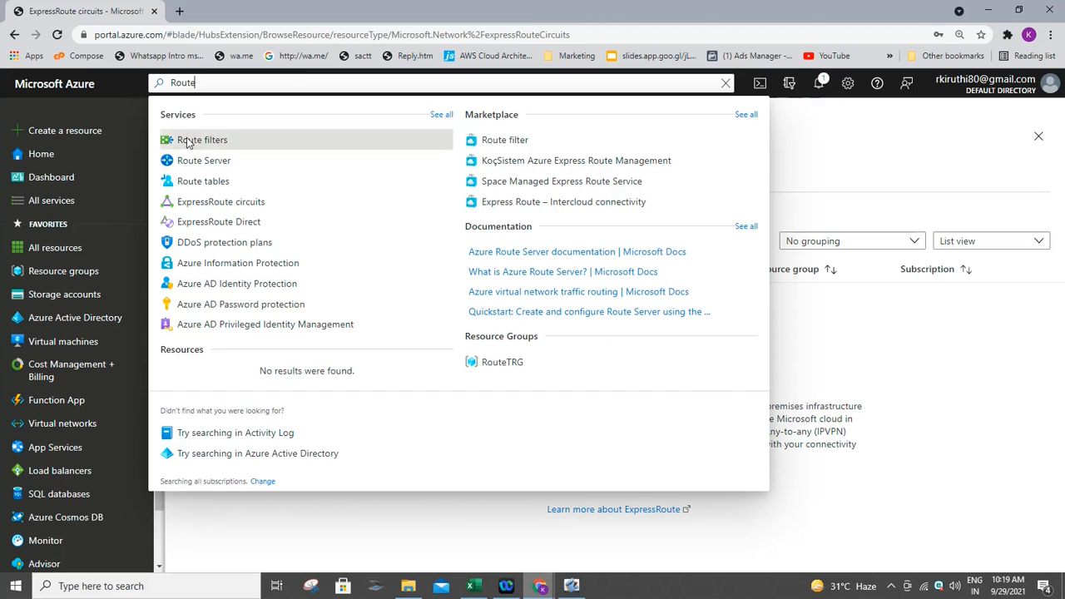
click(202, 180)
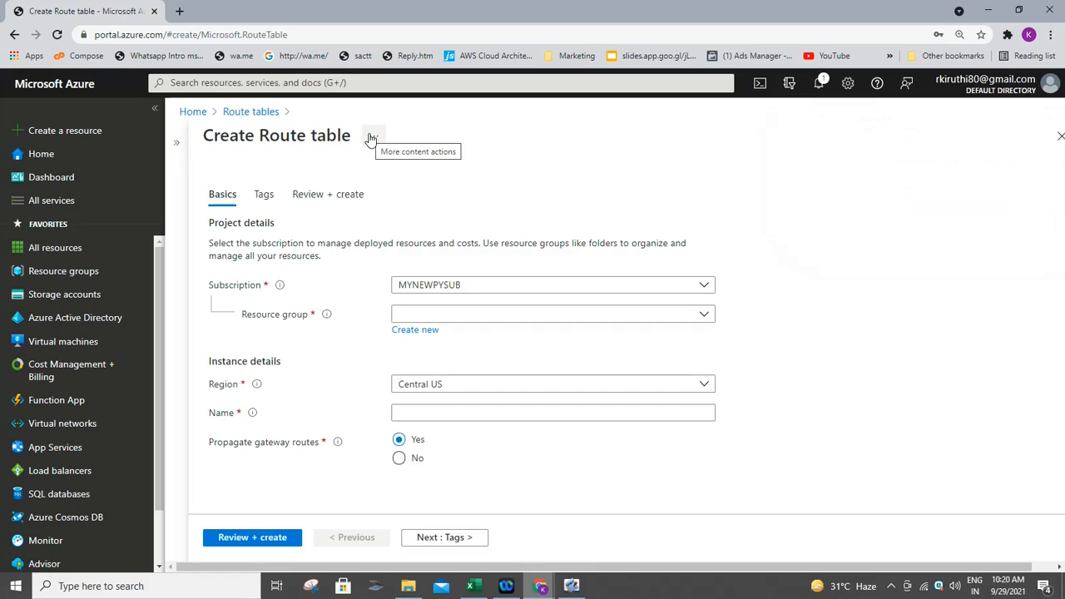
- Choose MSDN Platforms Subscription, RouteTRG and East US, and begin naming it MyRoubleTable
click(497, 281)
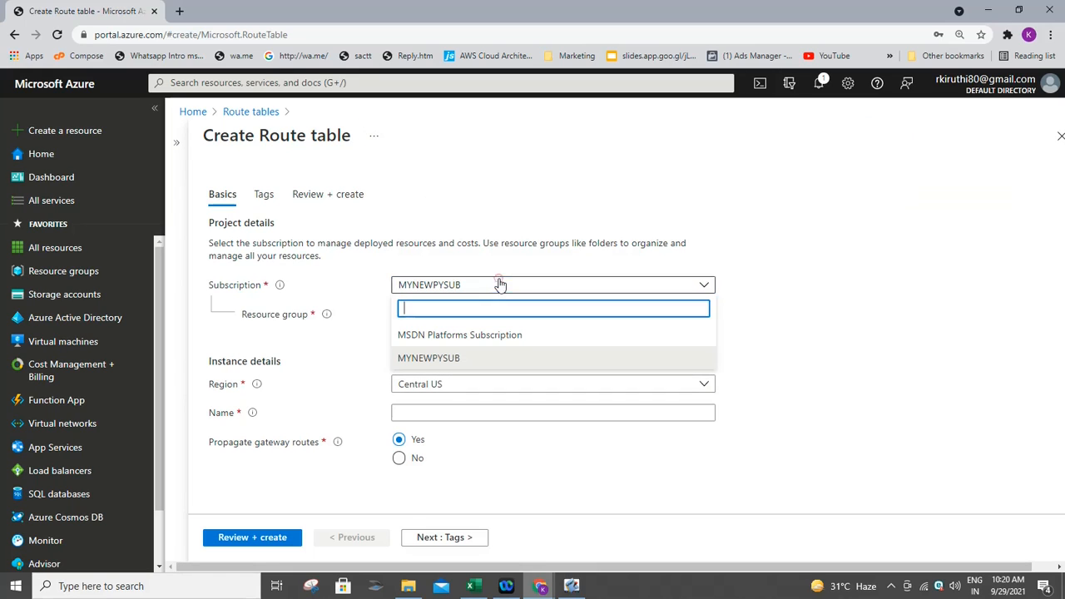
click(482, 337)
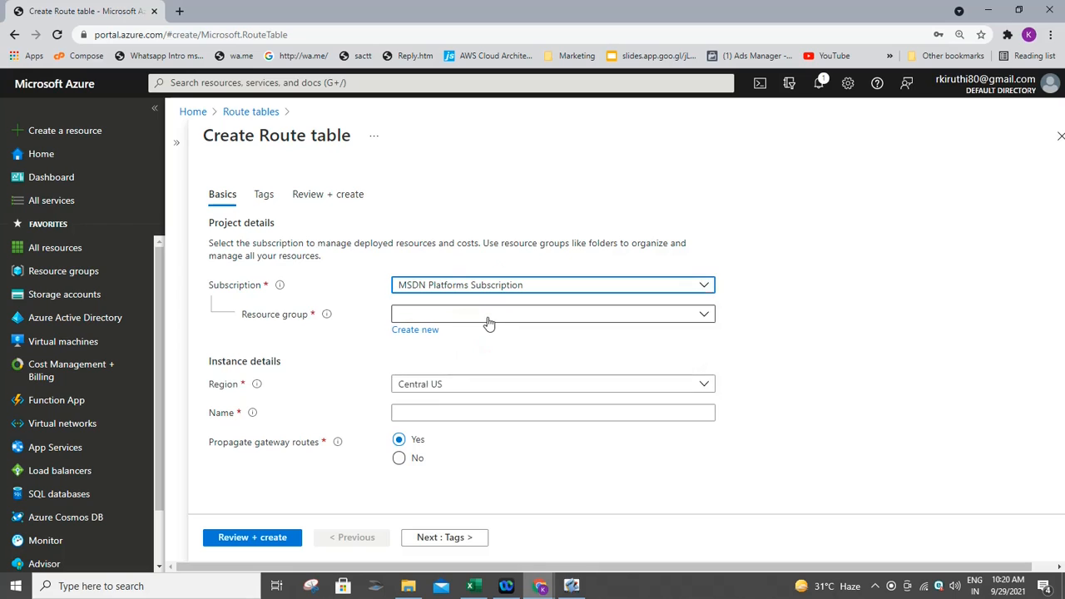
click(488, 316)
click(451, 382)
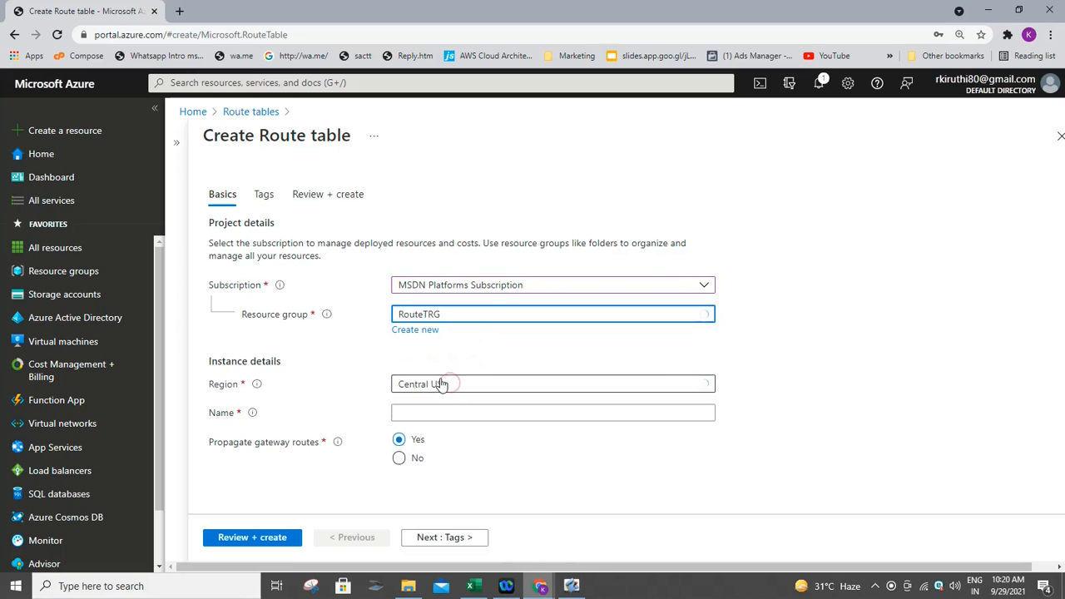
click(445, 386)
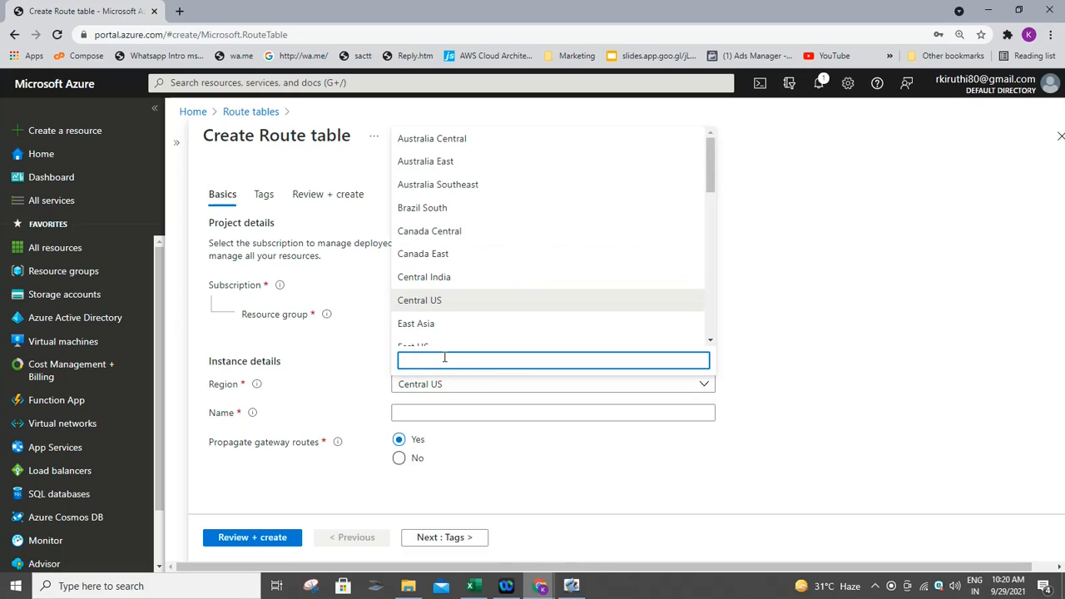
click(427, 346)
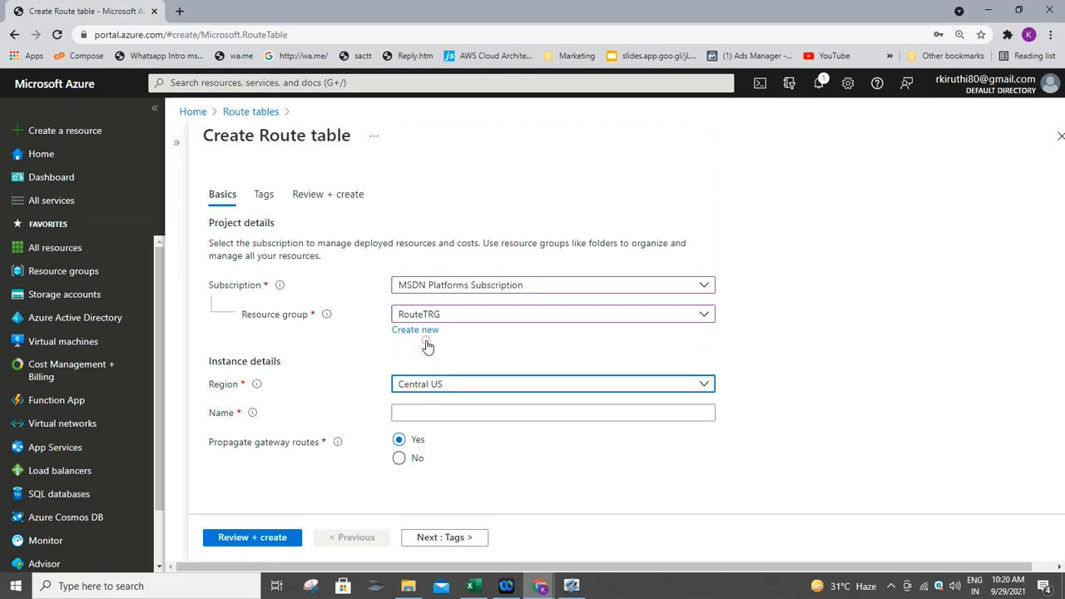
click(450, 411)
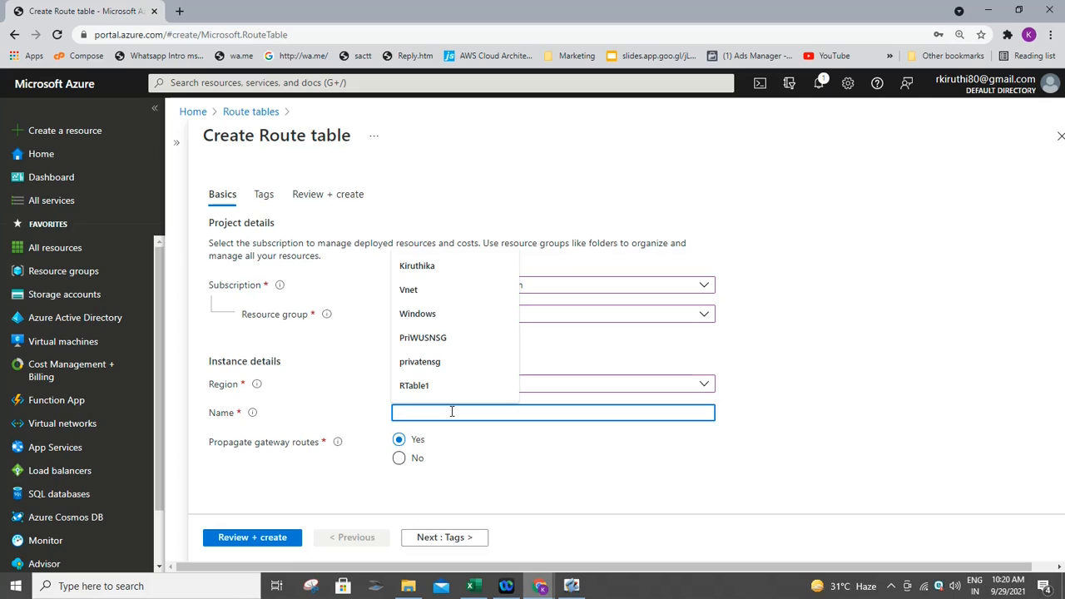
text(Ro)
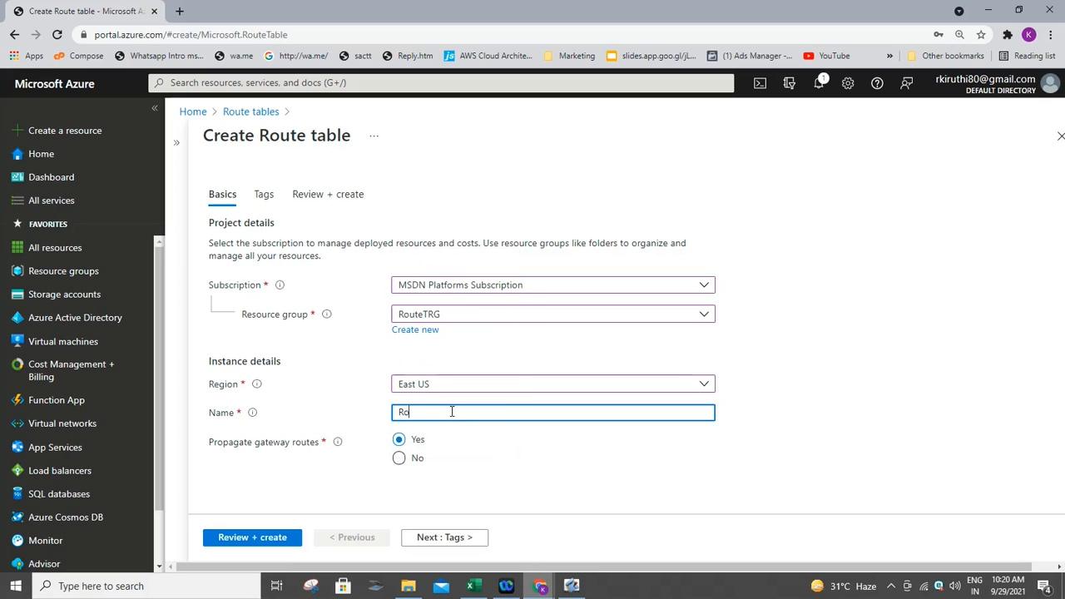
text(ub)
text(My)
- Review and create the MyRoubleTable route table, then open its resource page
click(280, 538)
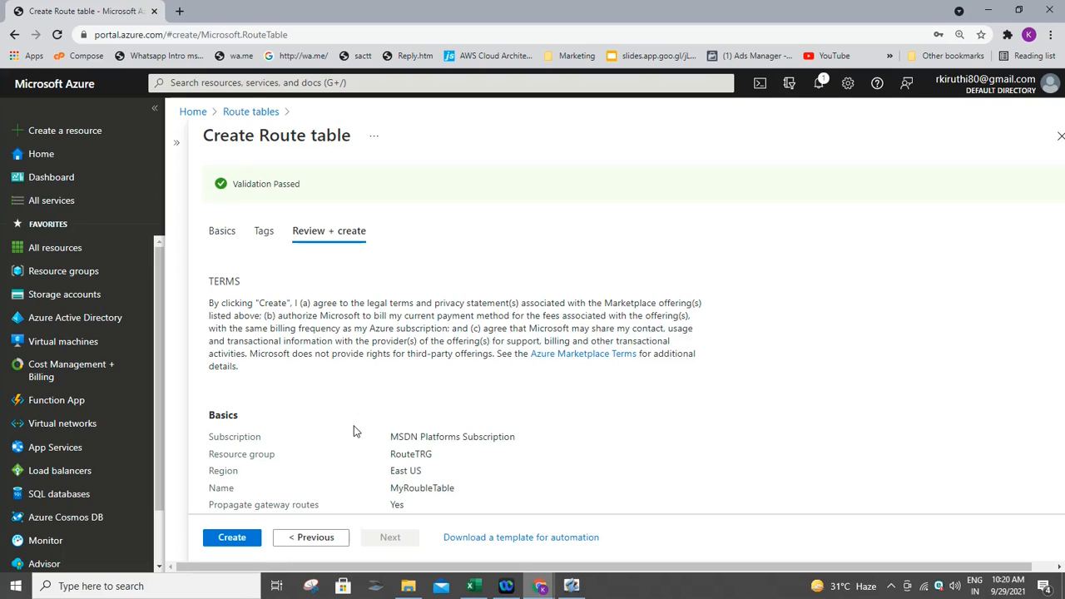
click(222, 539)
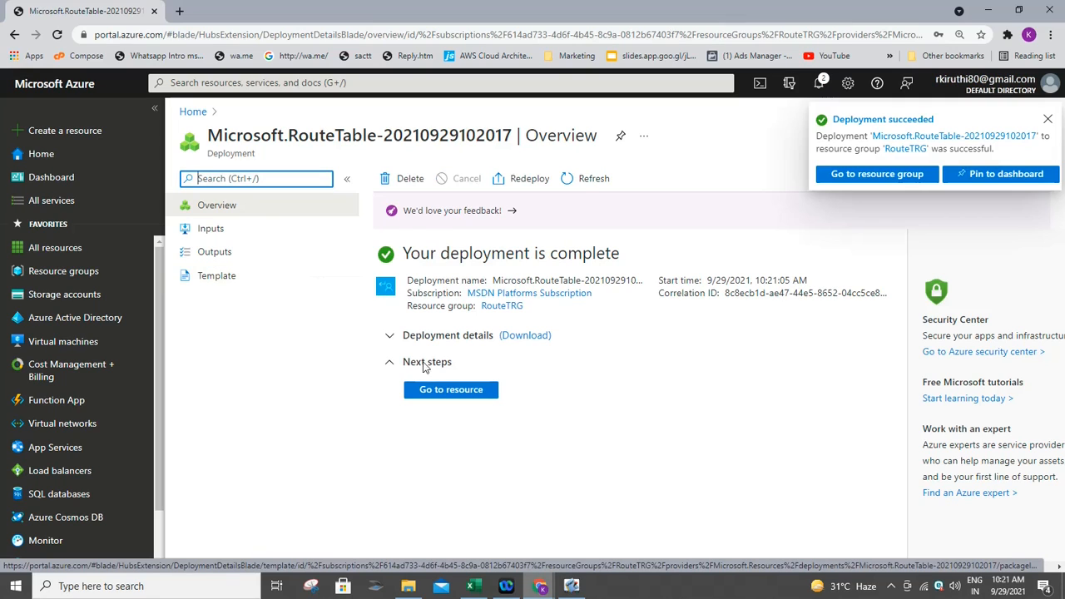
click(437, 389)
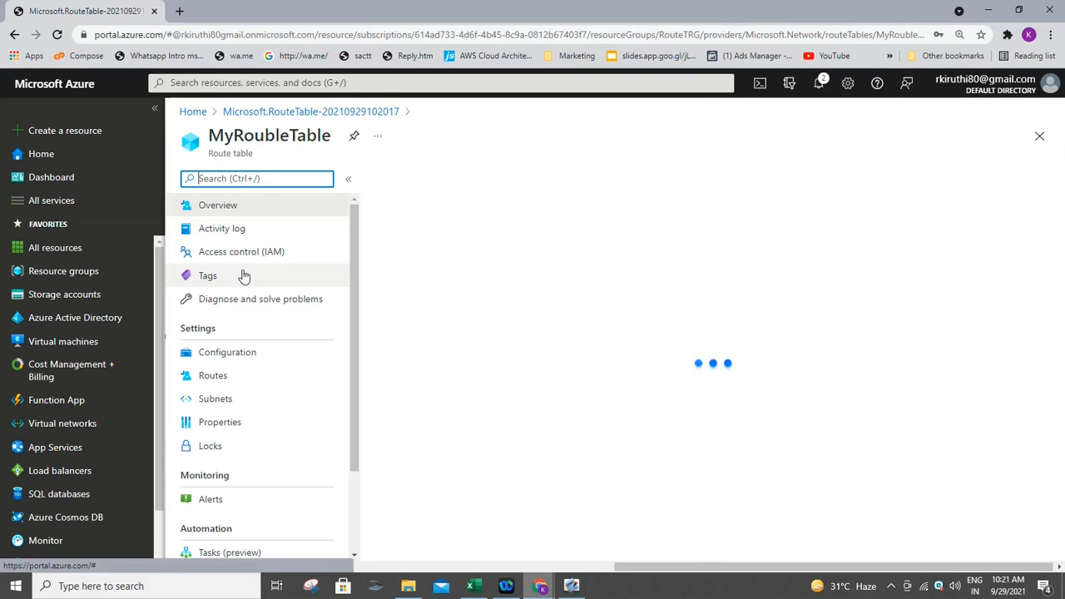
- Open MyRoubleTable's routes and start adding a new route
click(230, 380)
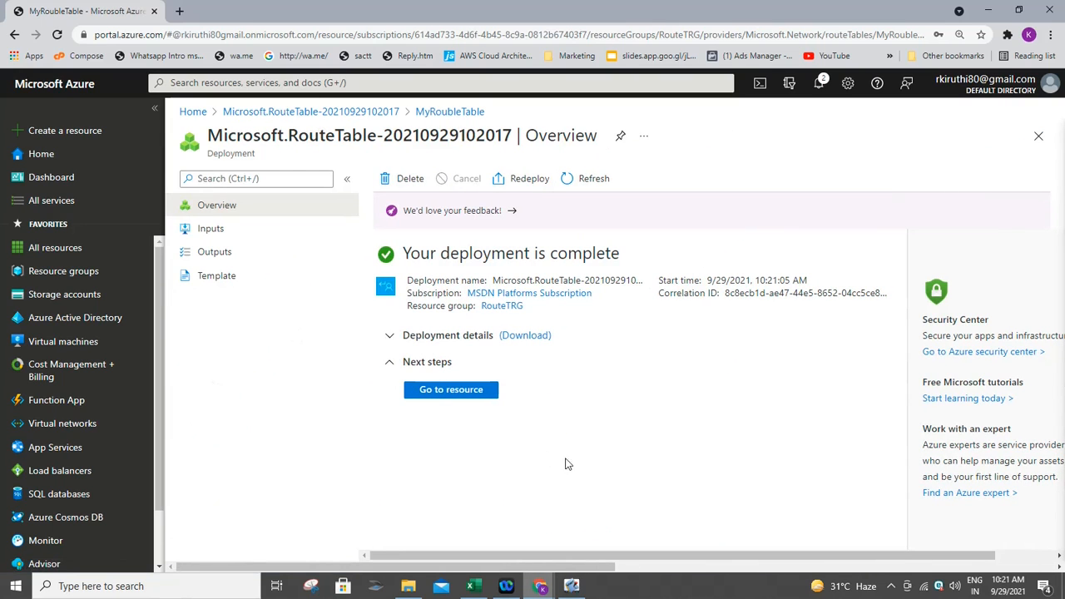
click(605, 567)
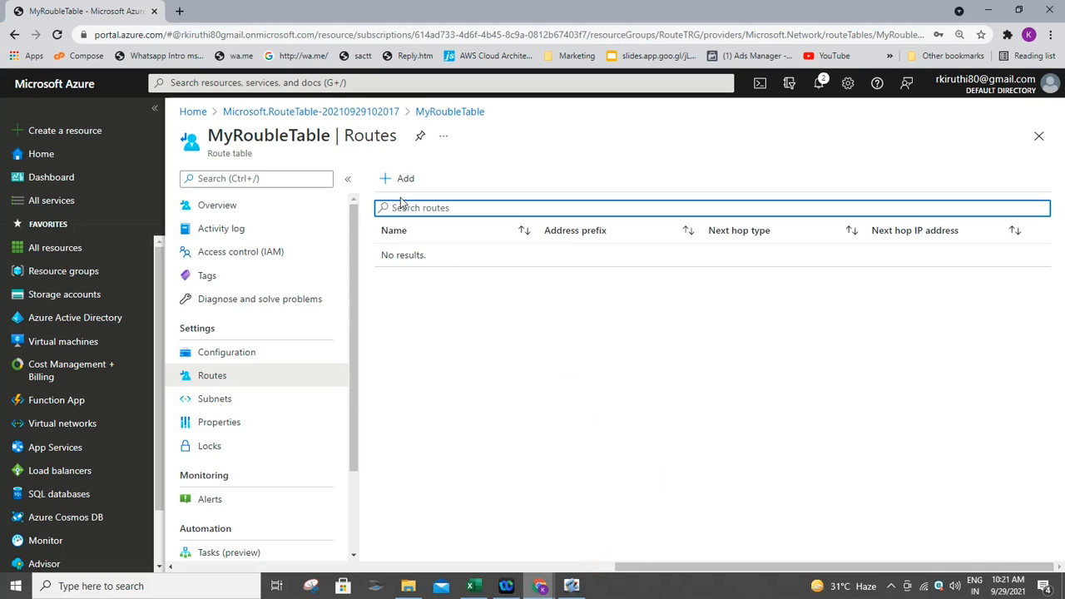
click(405, 178)
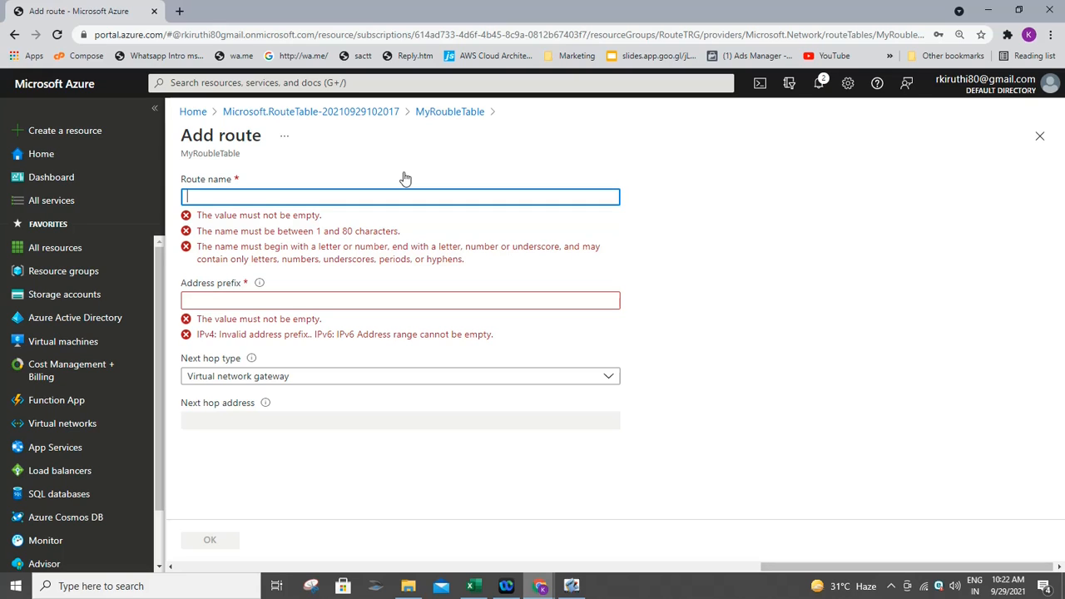
- Name the route ToprivateSubnet with address prefix 10.0.1.0/24
text(Toprivate)
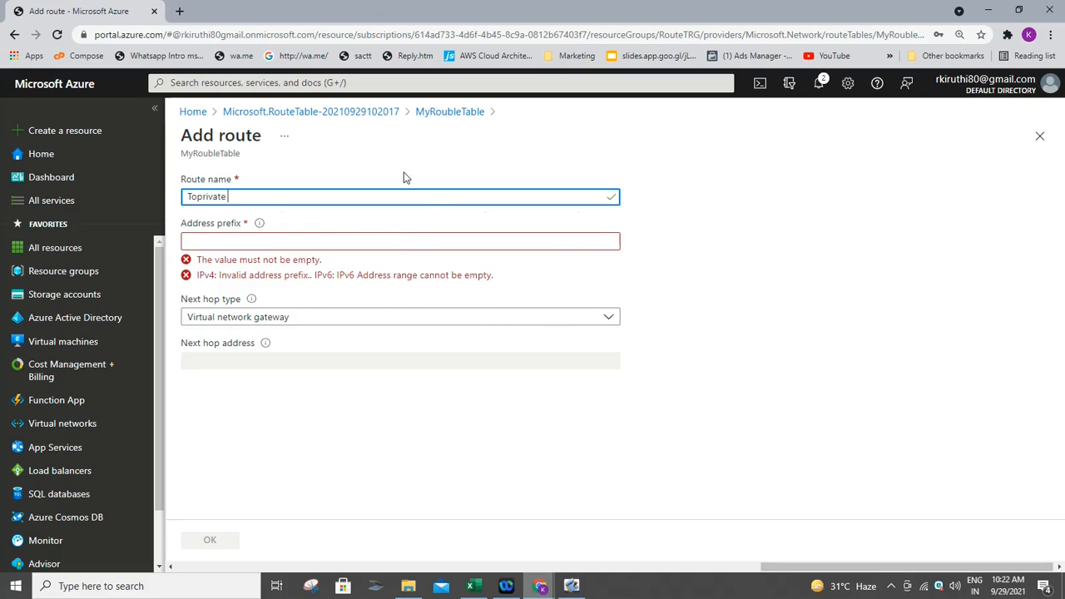
text(su)
key(BackSpace)
text(Subnet)
key(Tab)
text(10.0)
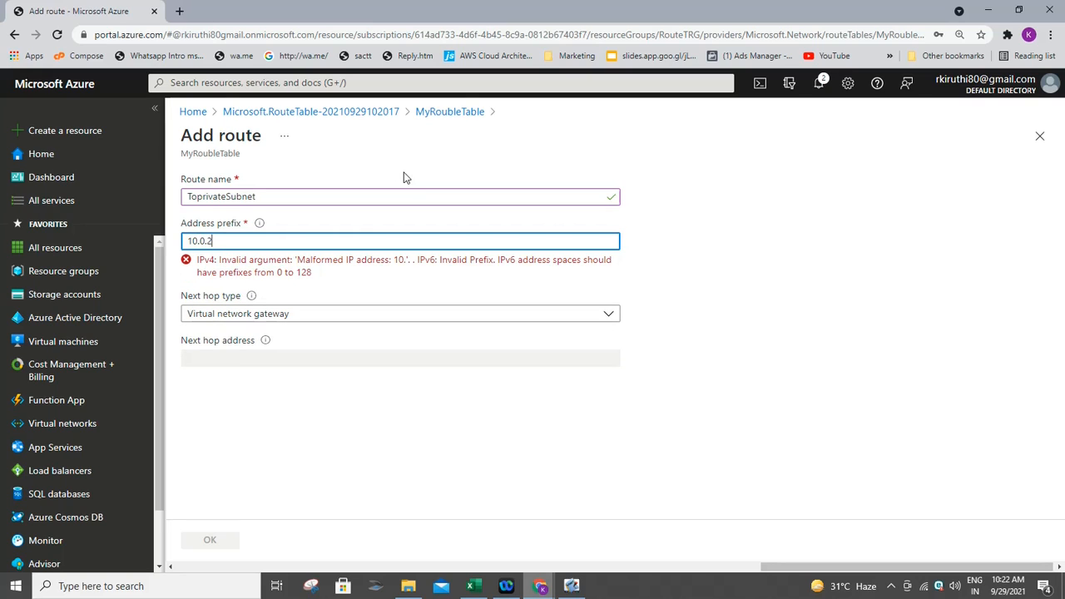
text(.2.)
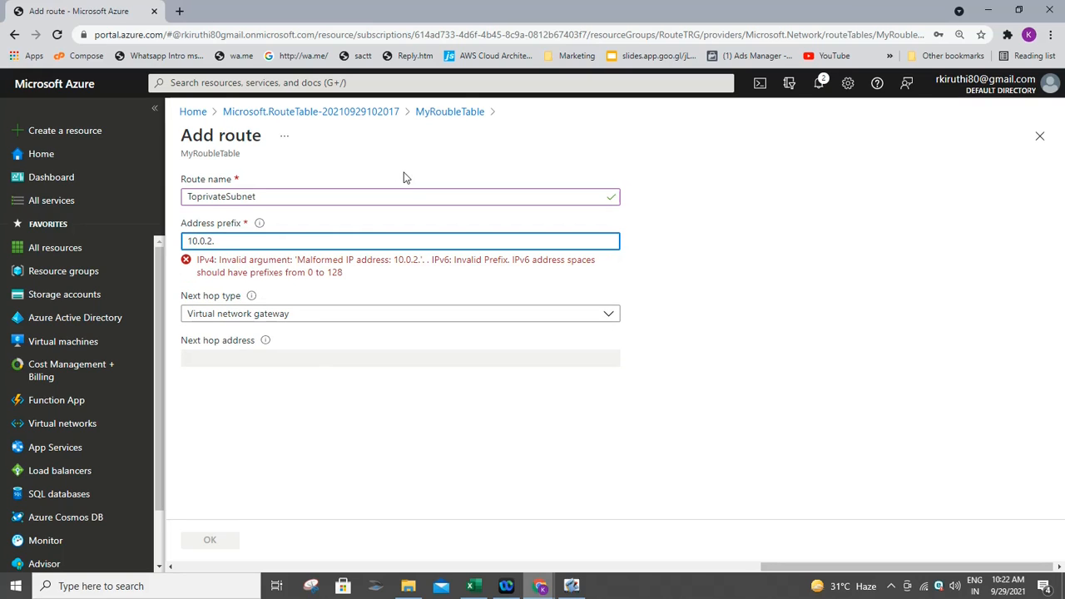
key(BackSpace)
key(BackSpace)
text(1.0/24)
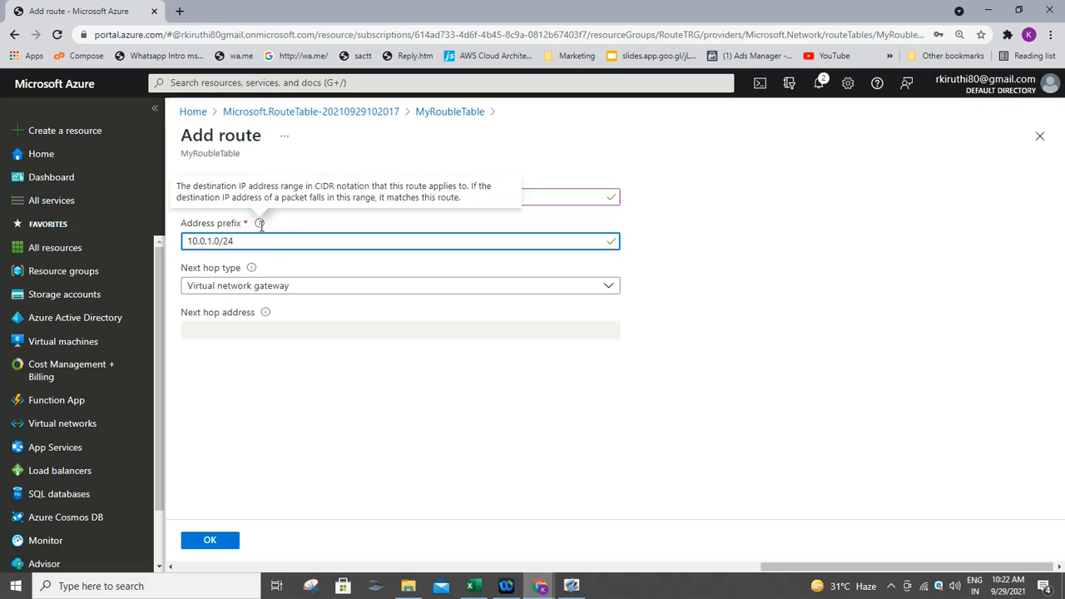
- Set the route's next hop to Virtual appliance at 10.0.2.4 and save it
click(293, 286)
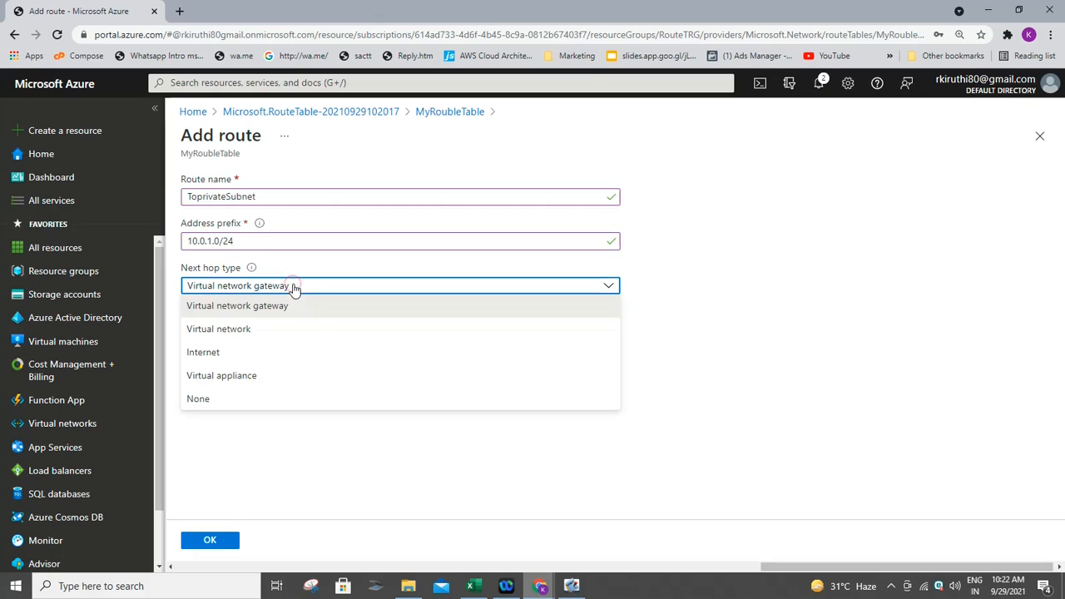
click(254, 378)
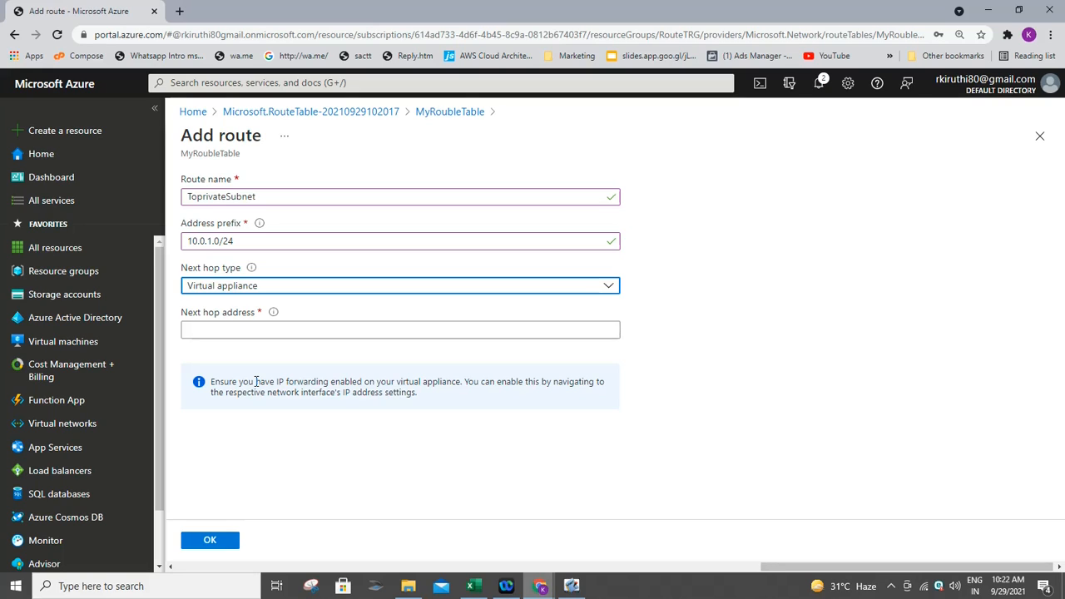
click(312, 325)
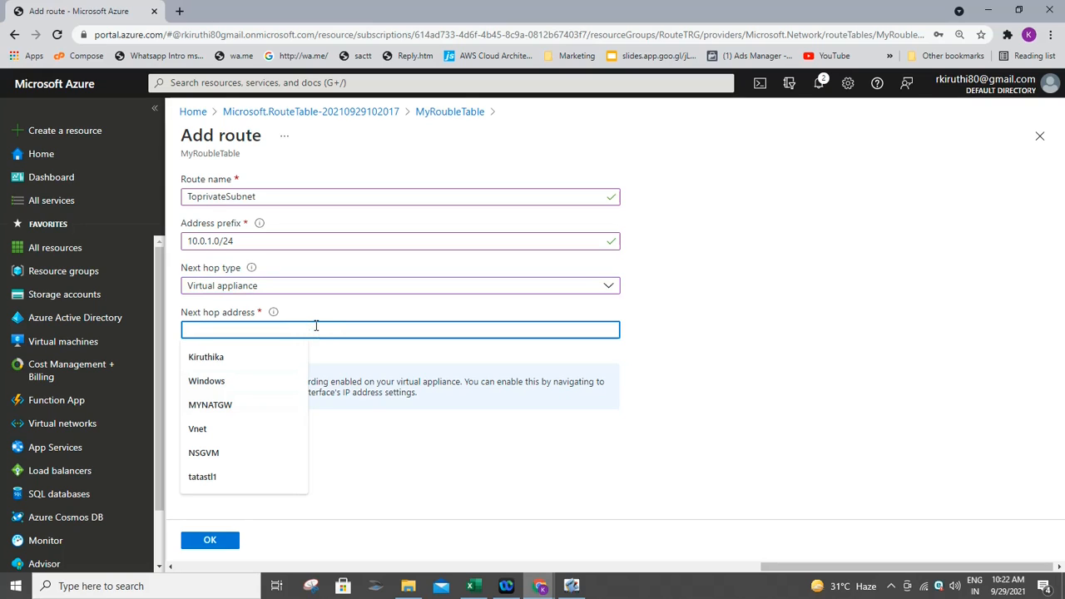
text(10.)
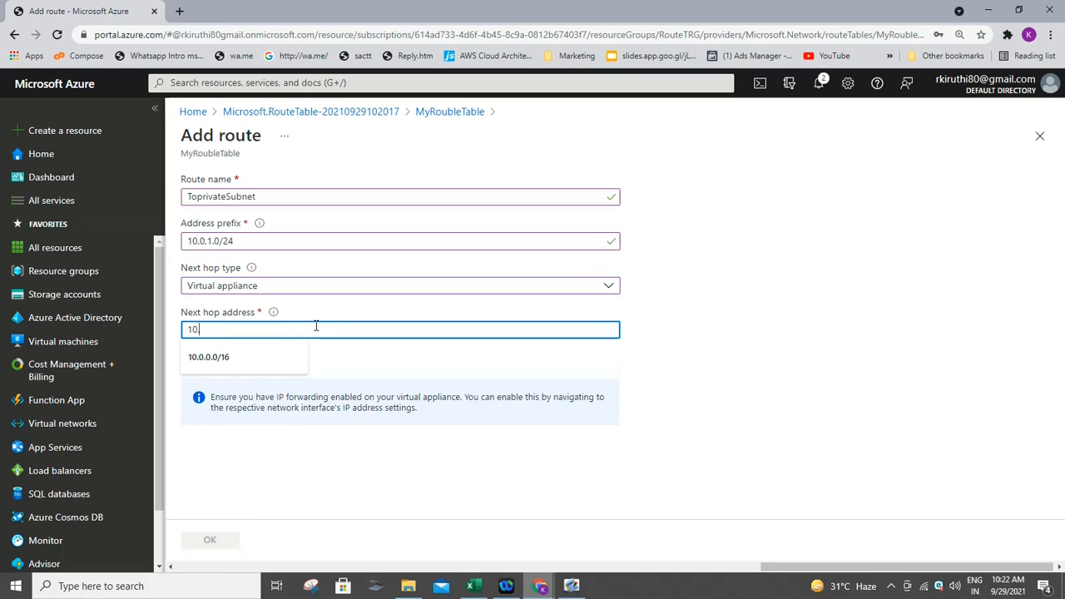
text(0.2.4)
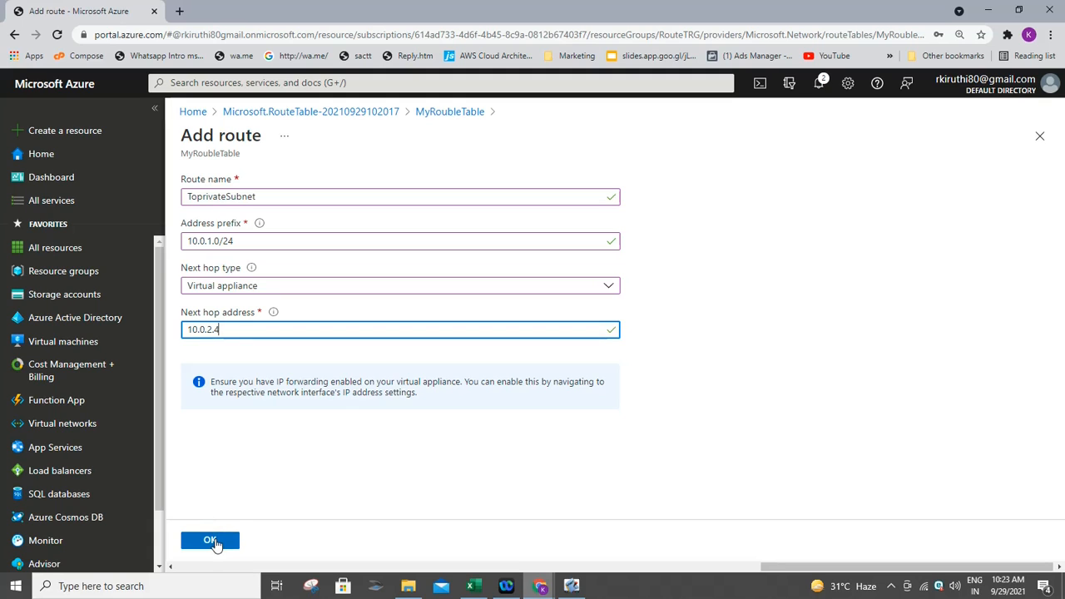
click(213, 541)
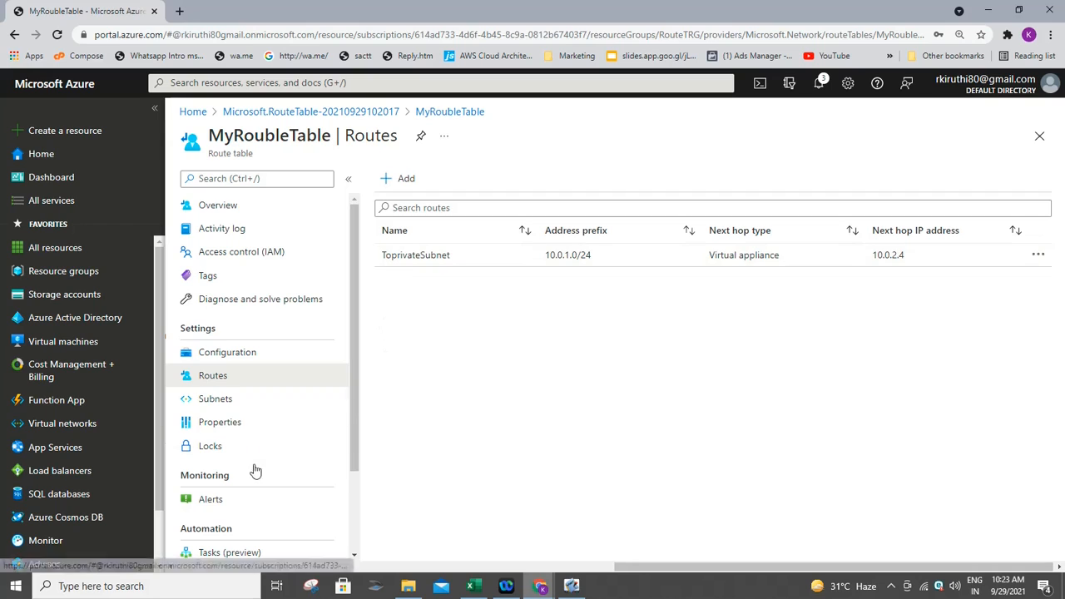
- Associate MyRoubleTable with VNet's Public subnet (10.0.0.0/24), then go to Virtual machines
click(217, 399)
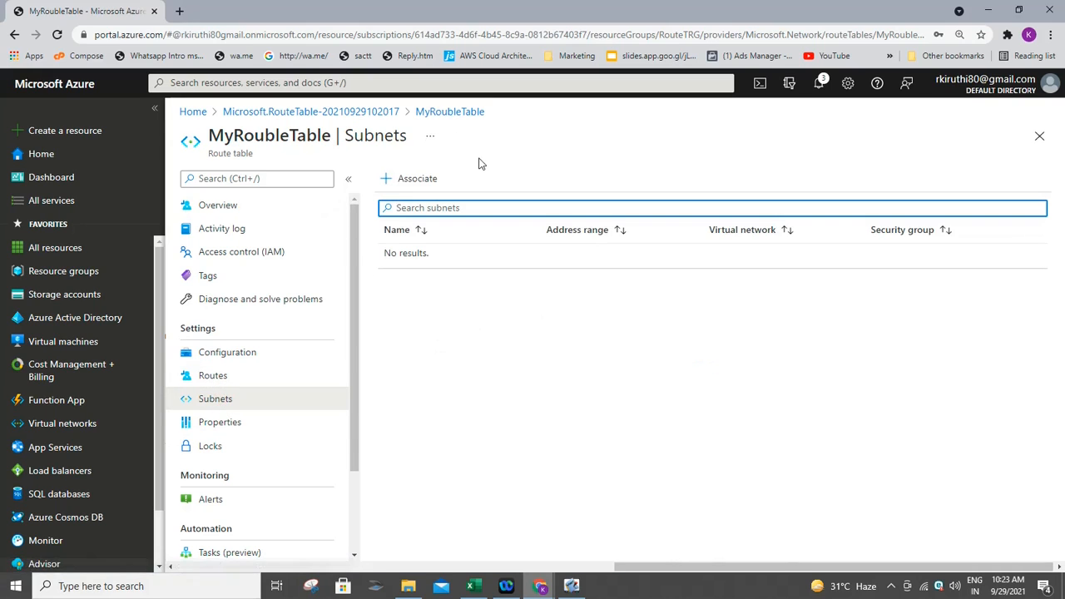
click(410, 179)
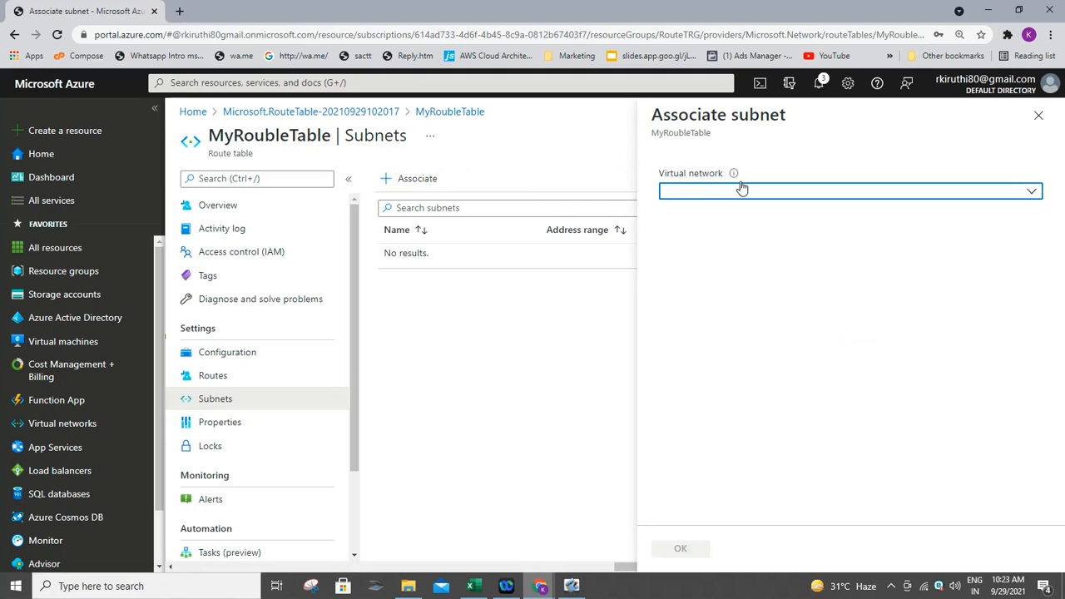
click(744, 197)
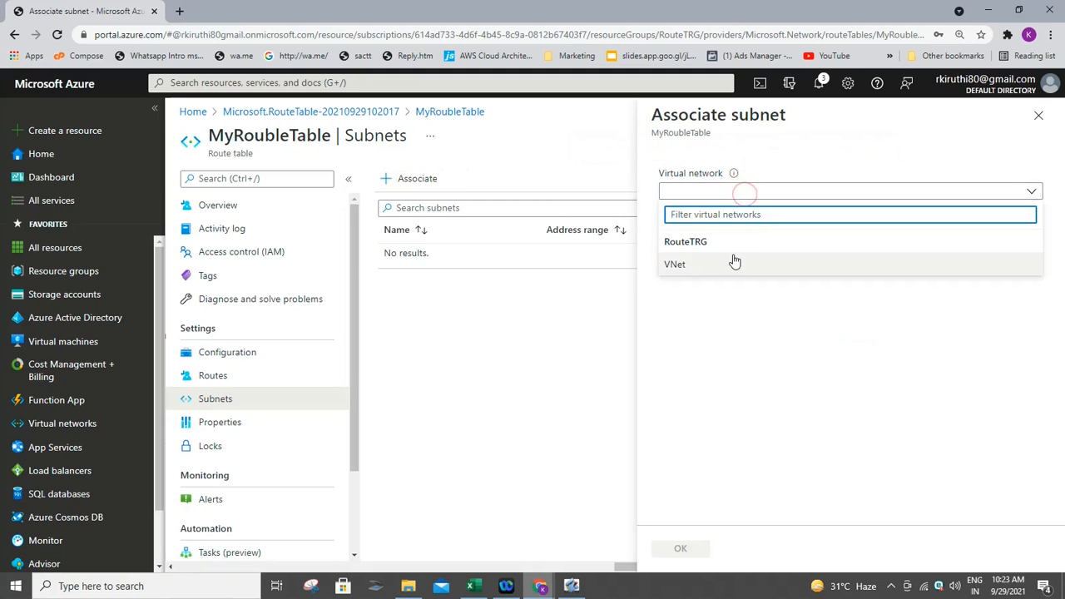
click(732, 262)
click(726, 241)
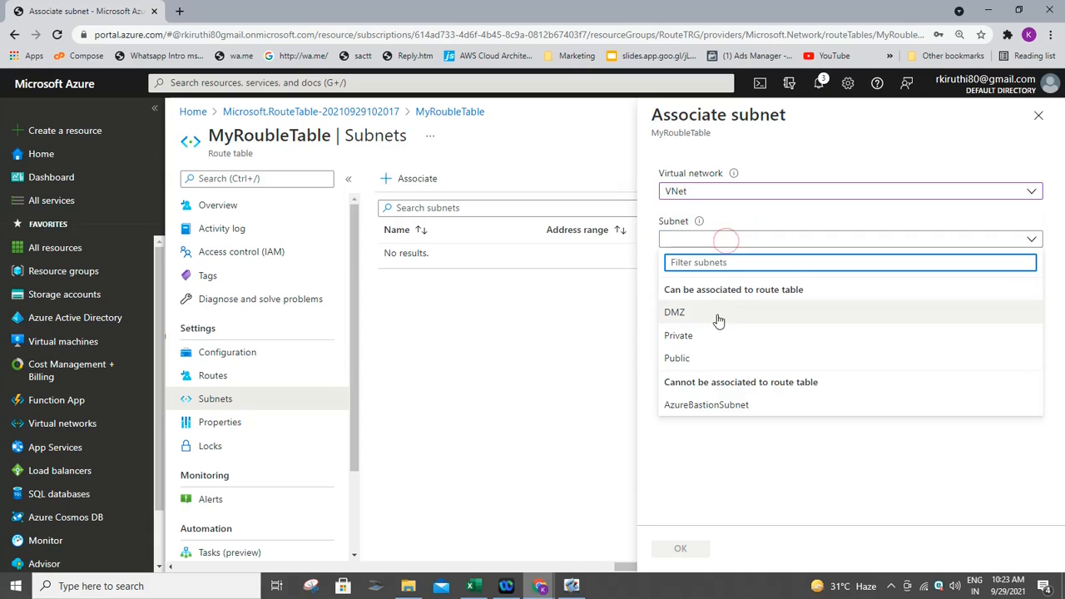
click(721, 357)
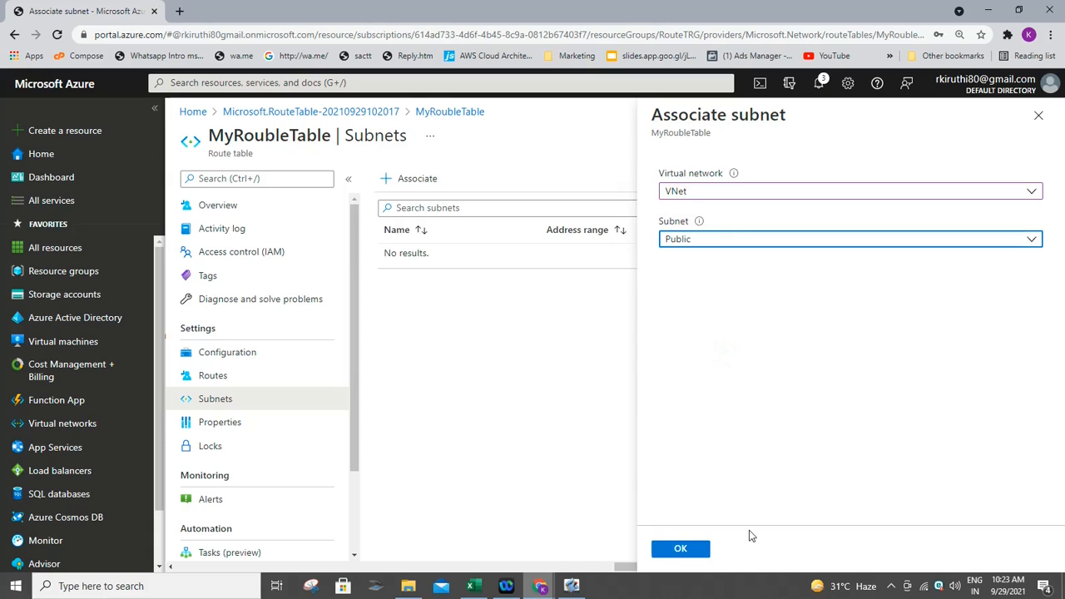
click(679, 549)
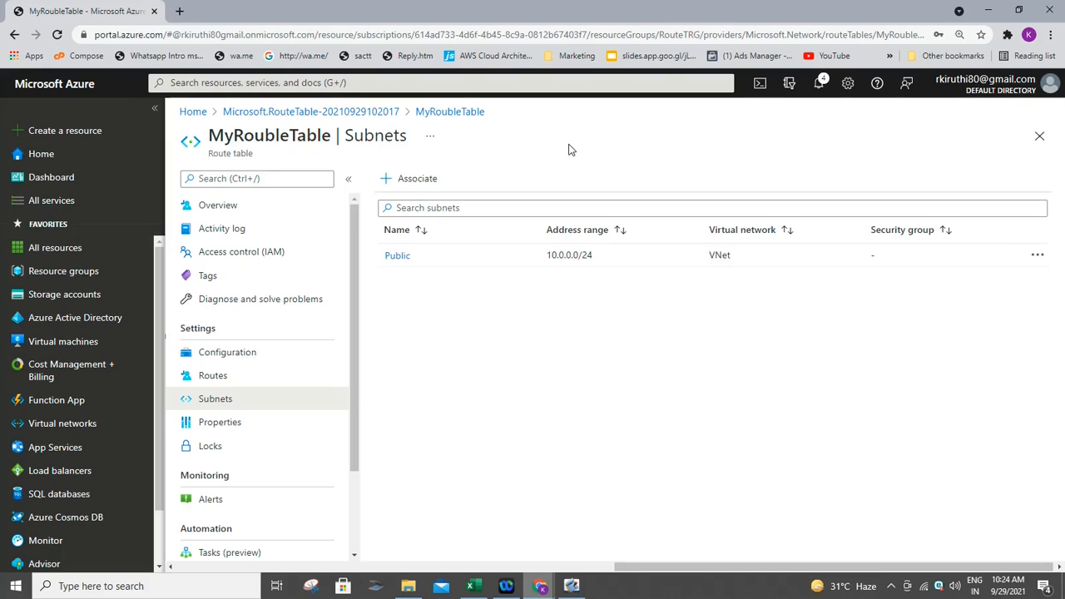
click(243, 353)
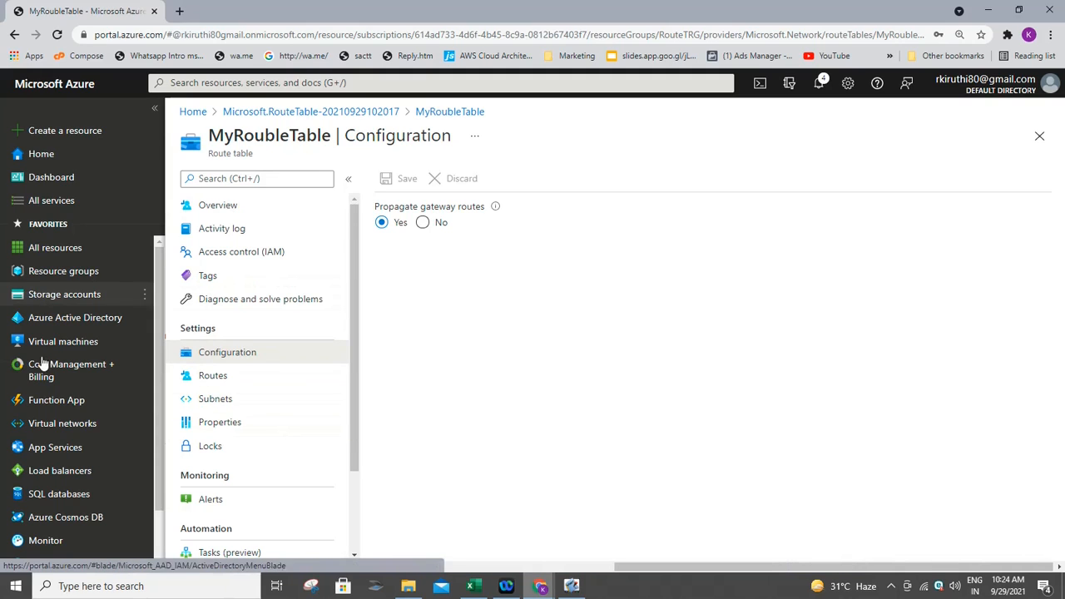
click(87, 343)
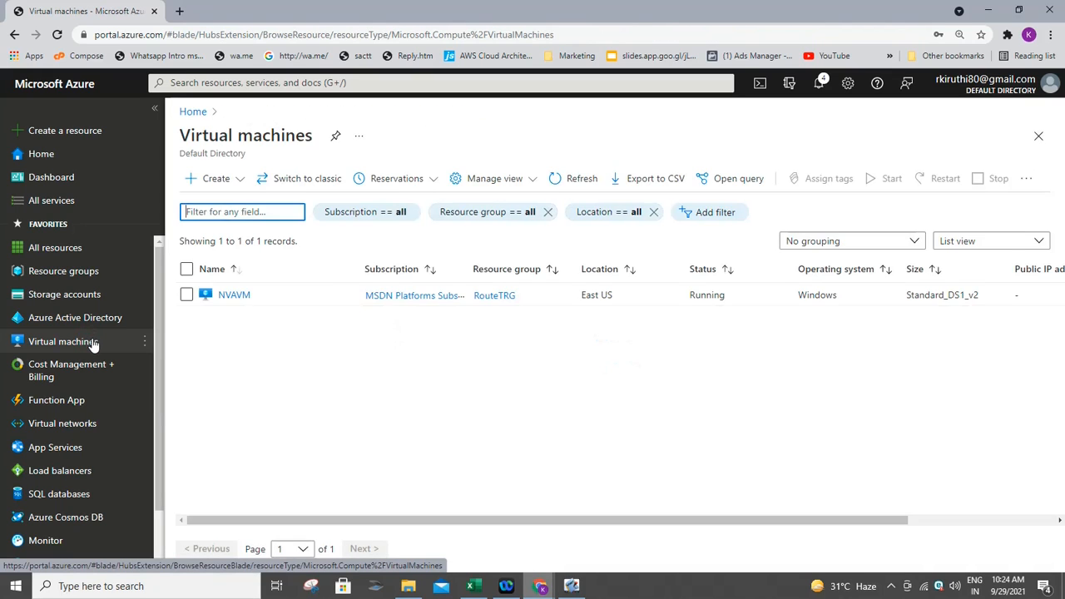
- Enable and save IP forwarding on NVAVM's network interface nvavm400
click(247, 296)
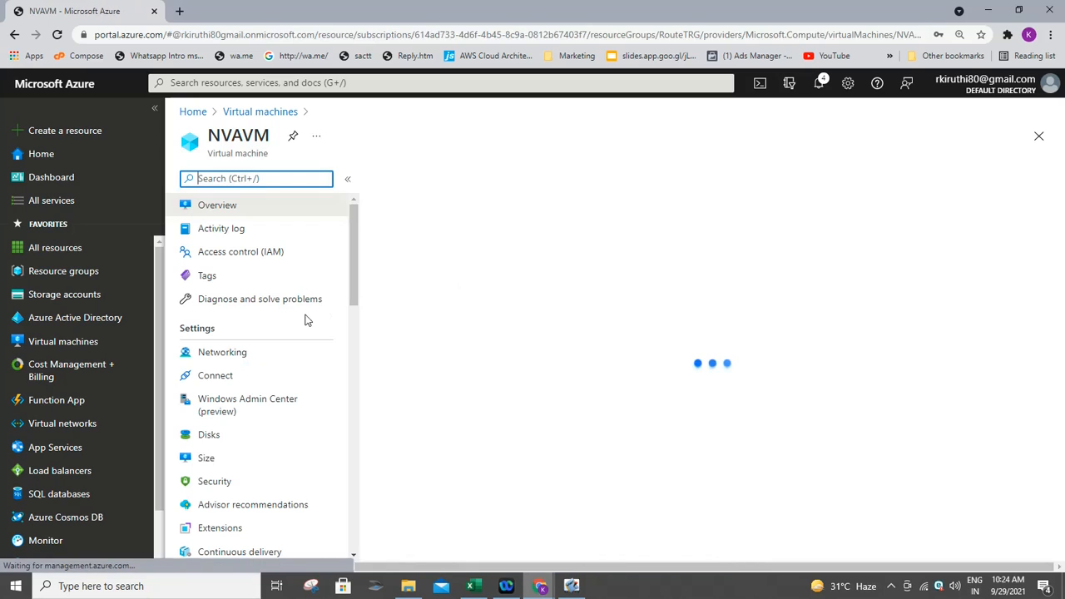
click(232, 355)
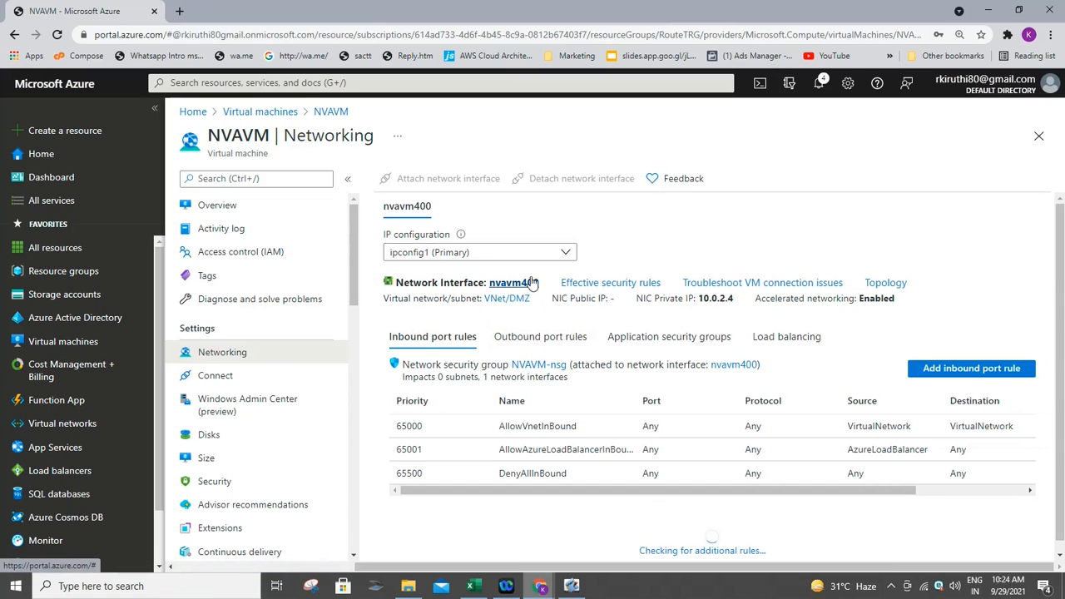
click(533, 284)
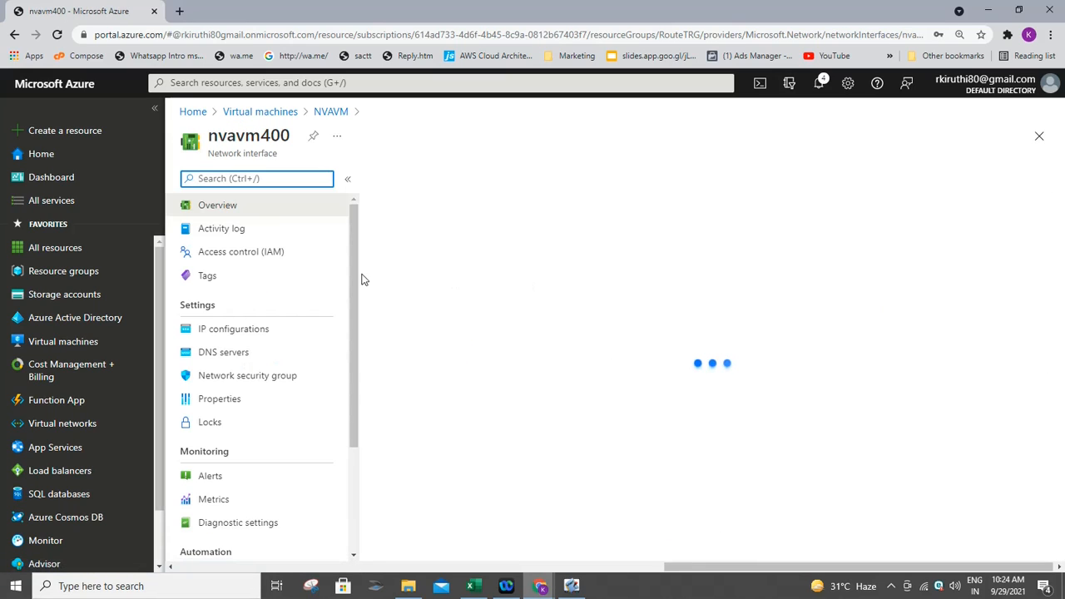
click(239, 330)
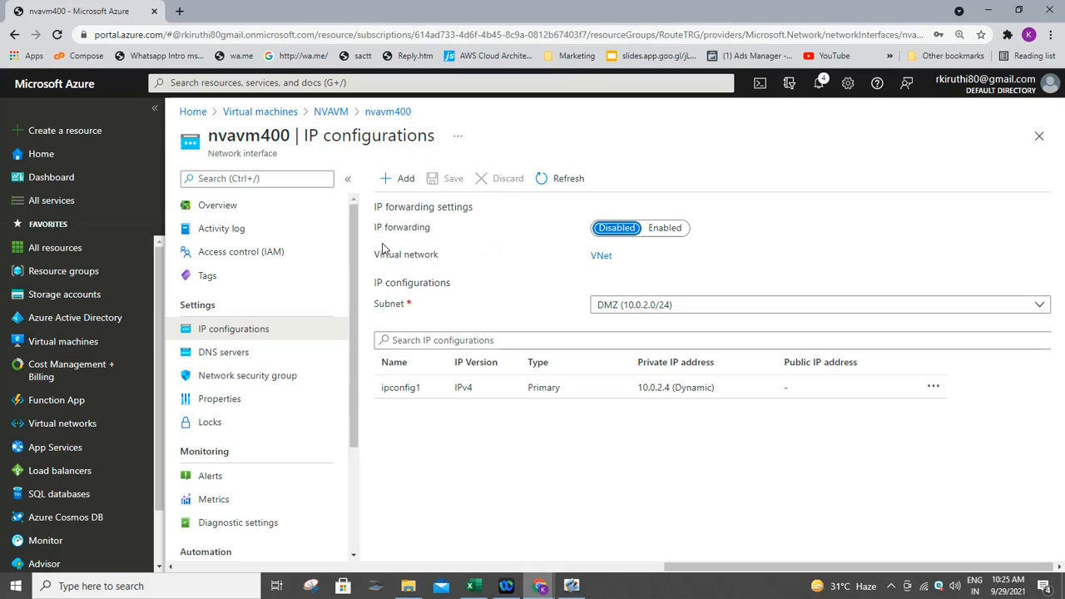
click(675, 234)
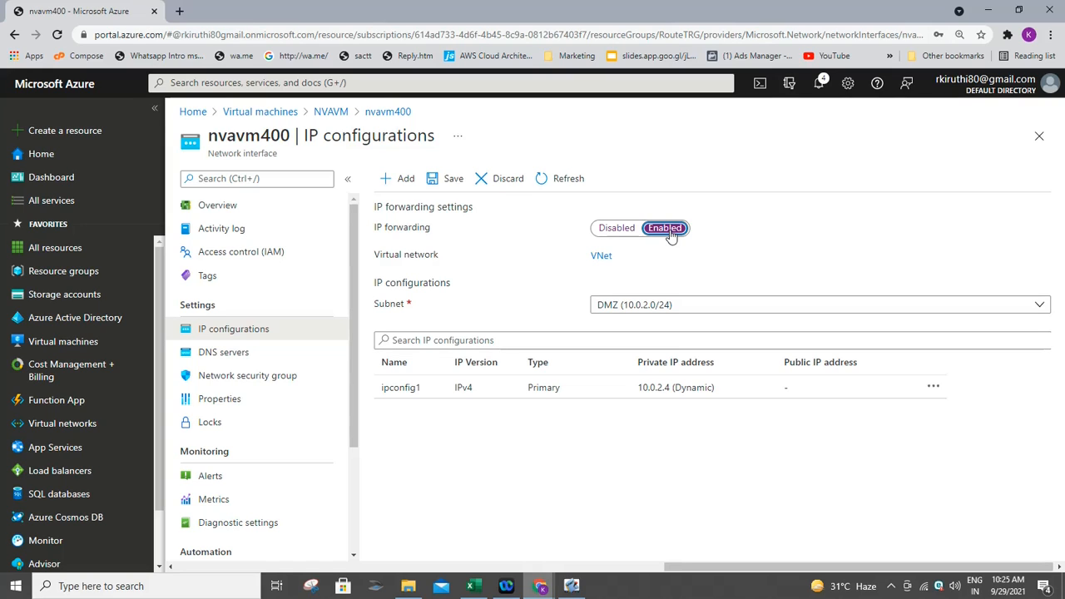
click(450, 179)
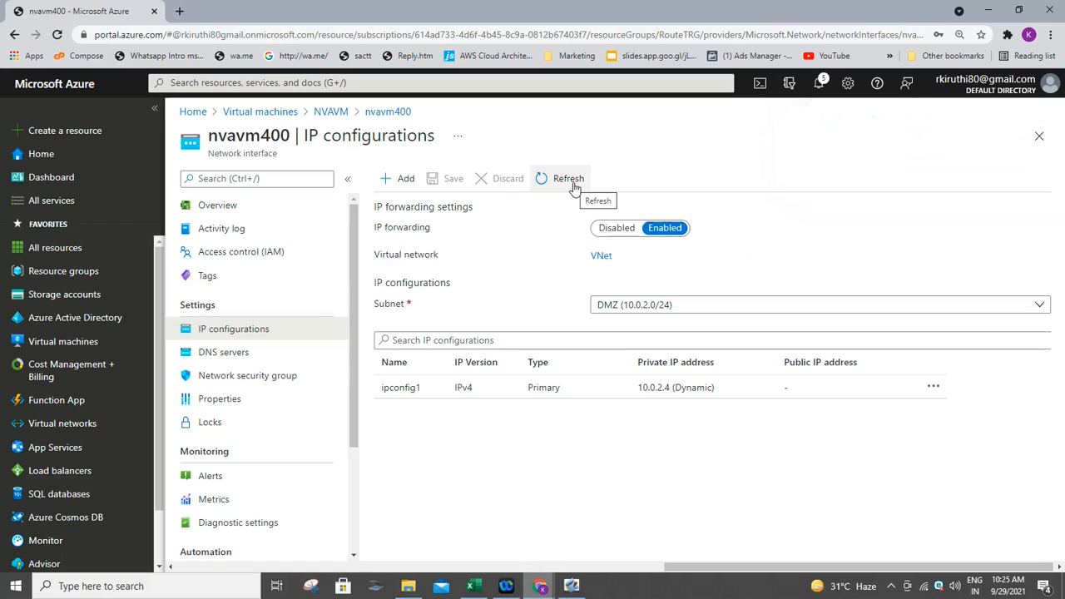
click(88, 345)
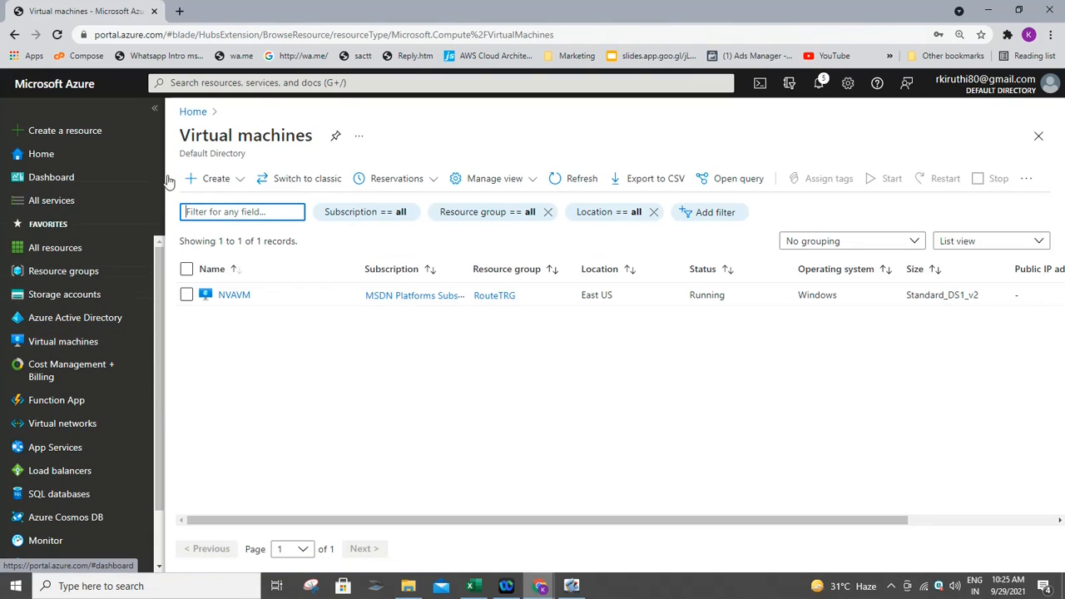
- Start a new VM named PrivateVM in MSDN Platforms Subscription and RouteTRG
click(215, 178)
click(263, 207)
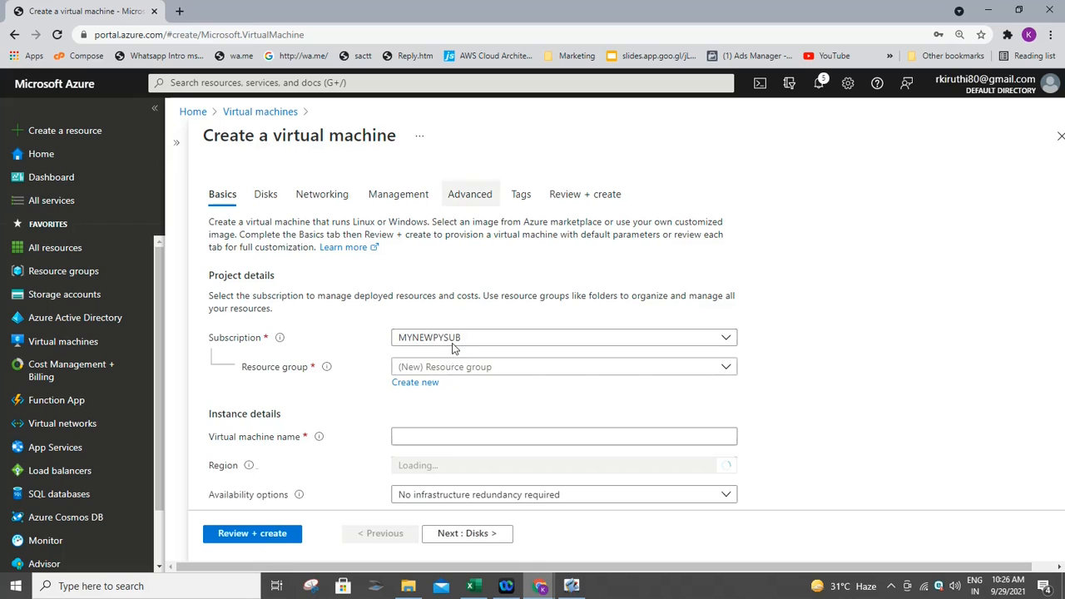
click(456, 337)
click(456, 386)
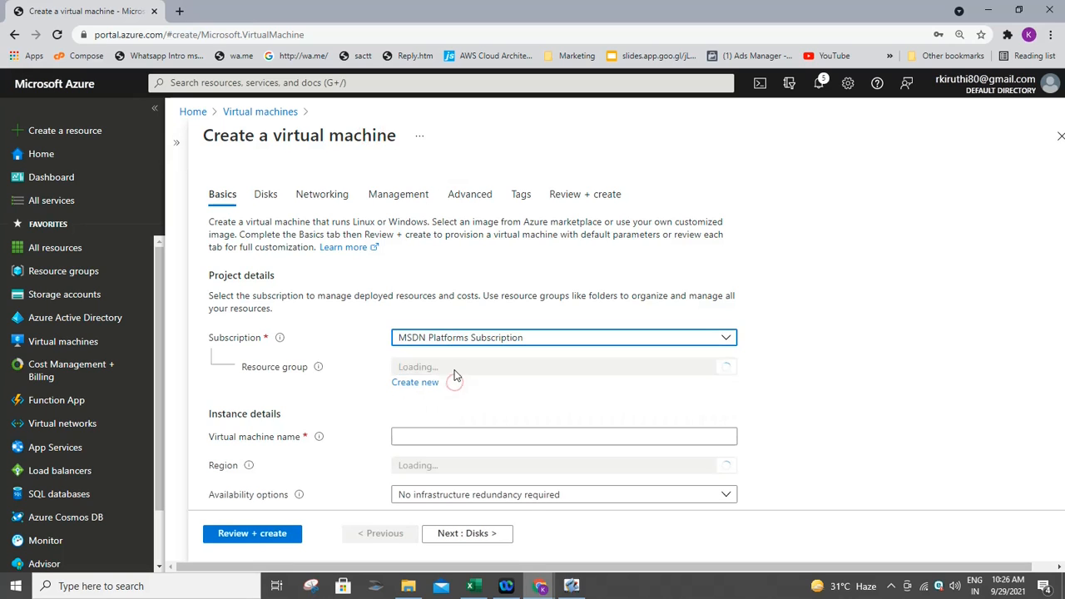
click(453, 367)
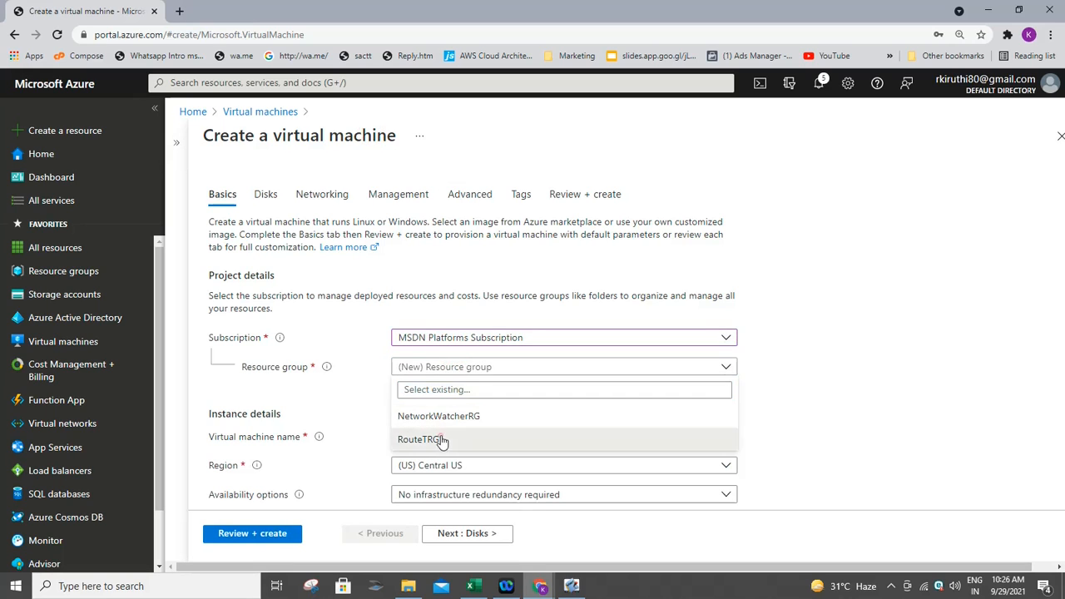
click(443, 438)
click(442, 436)
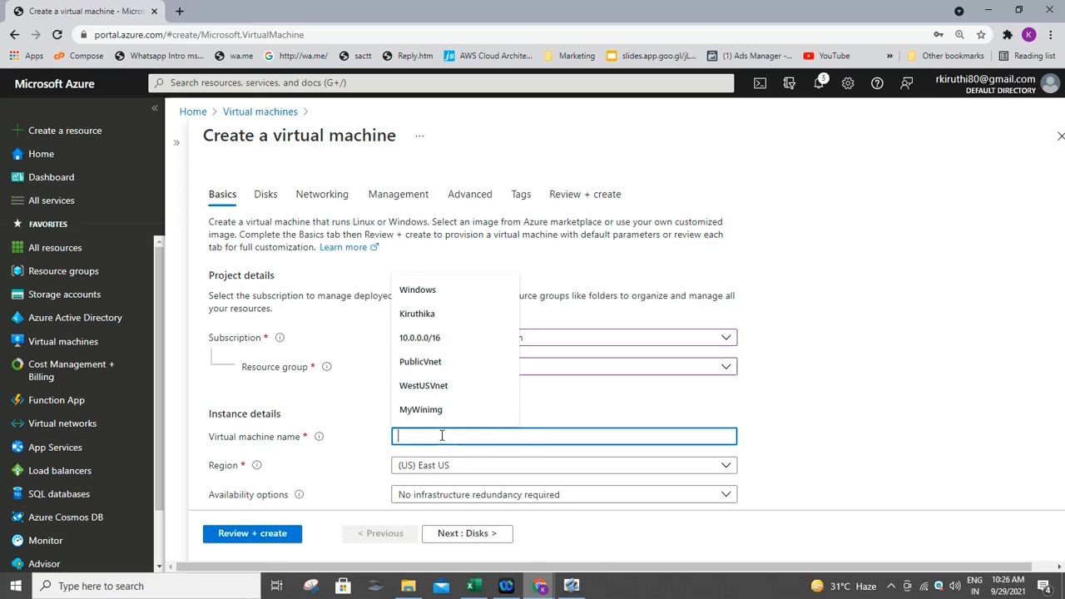
text(Priva)
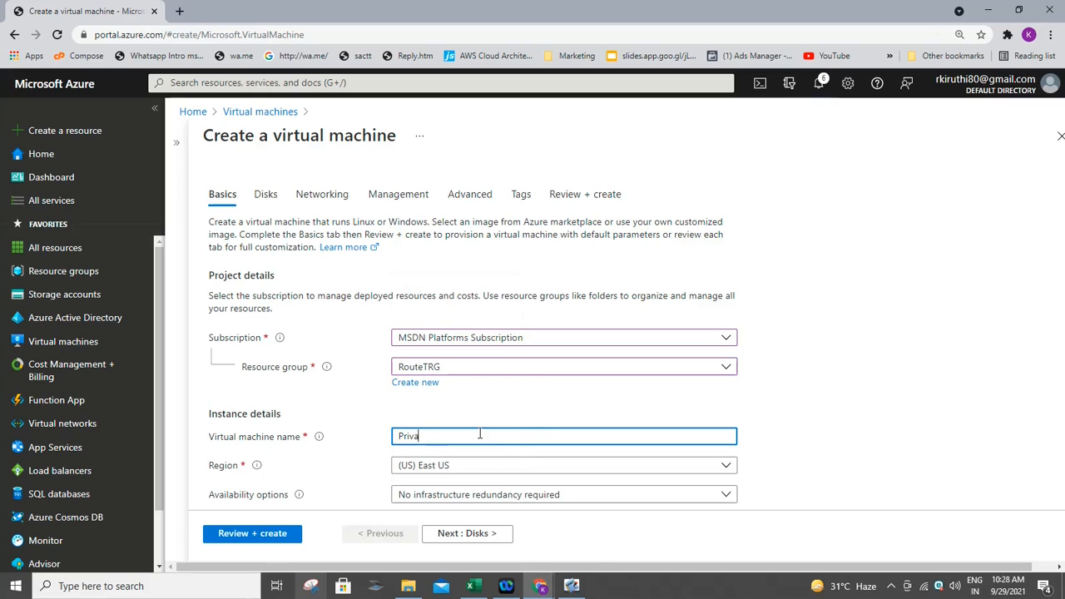
text(teVM)
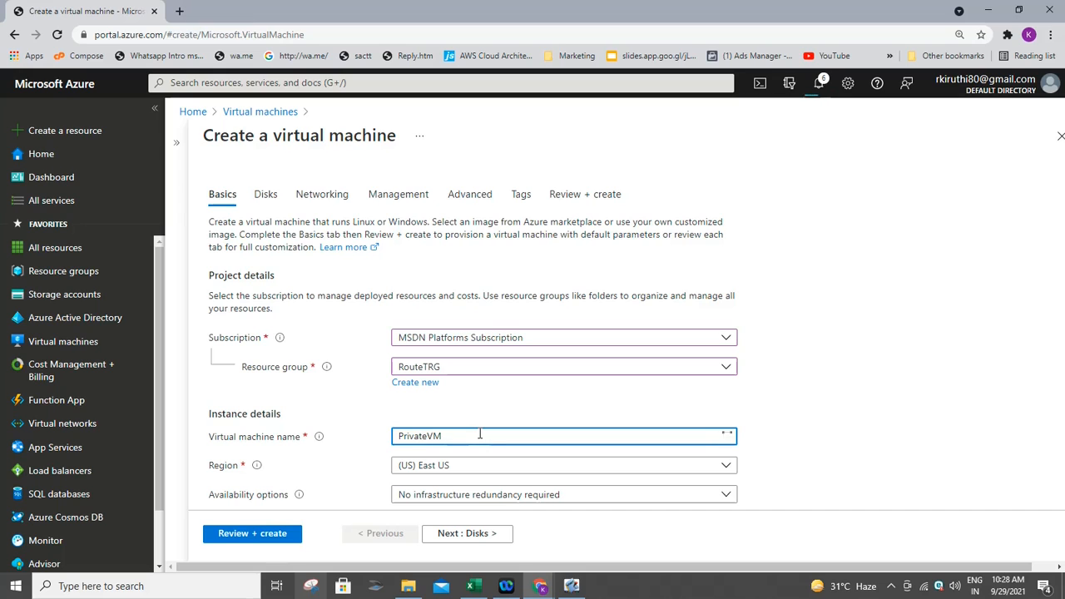
click(1032, 407)
- Enter the administrator username, password and password confirmation for PrivateVM
scroll(1031, 408, down, 4)
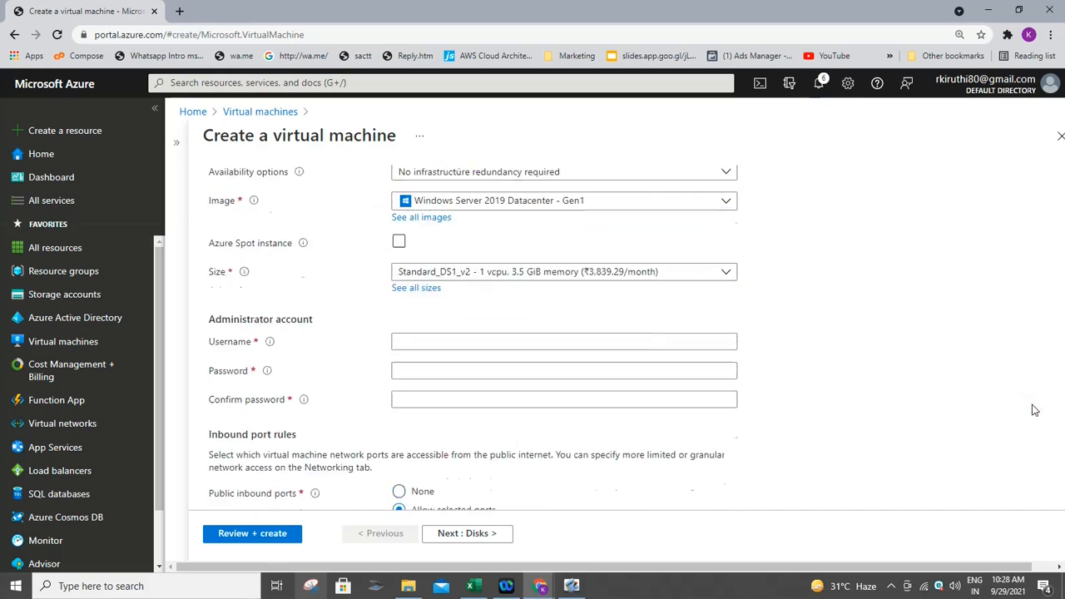
scroll(1031, 408, down, 3)
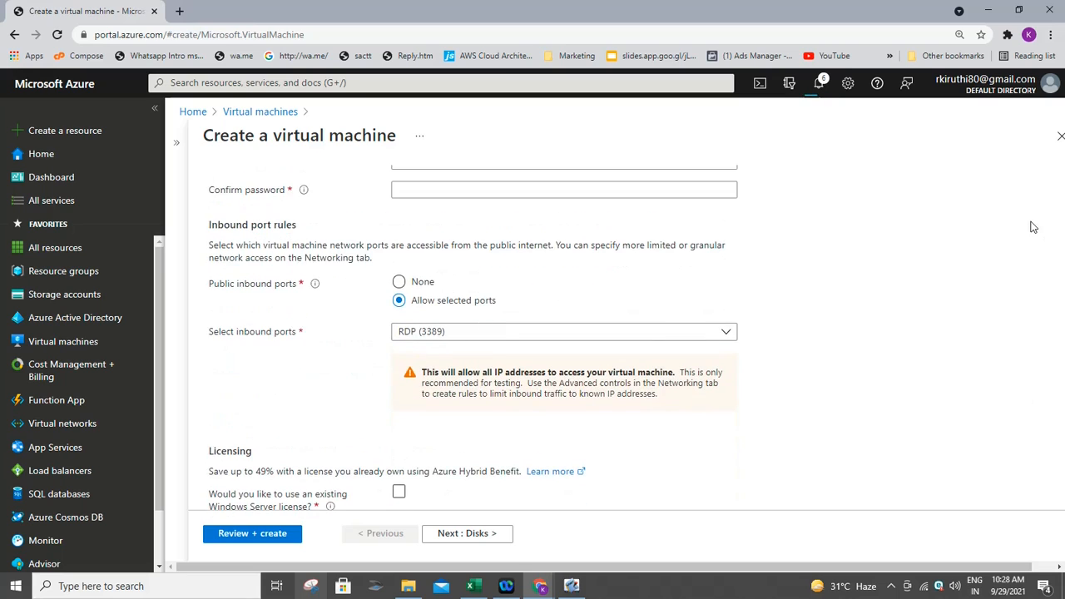
scroll(1031, 227, up, 2)
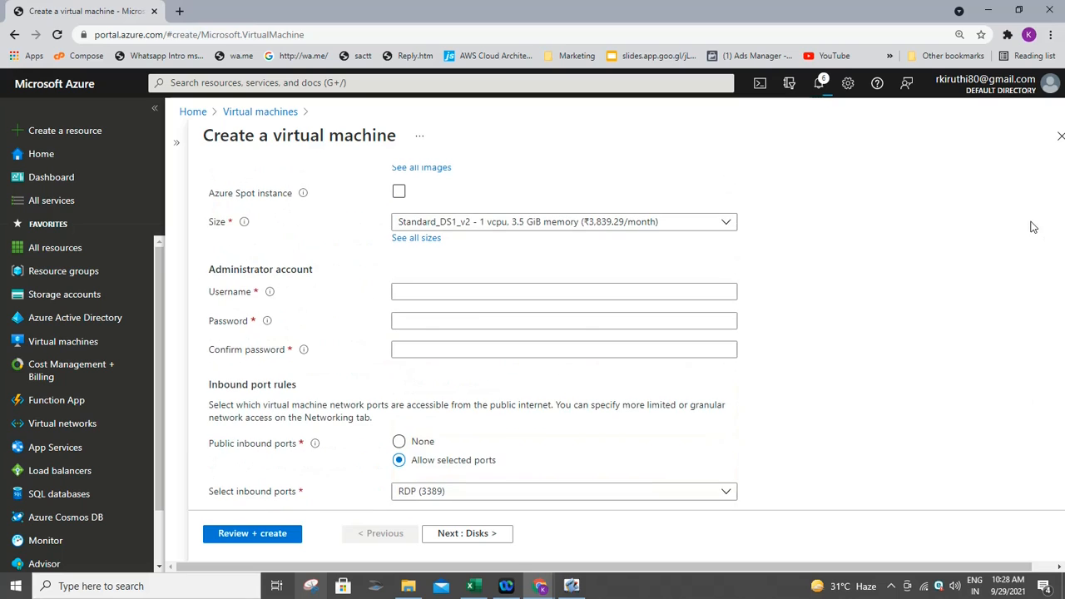
click(502, 288)
text(Kir)
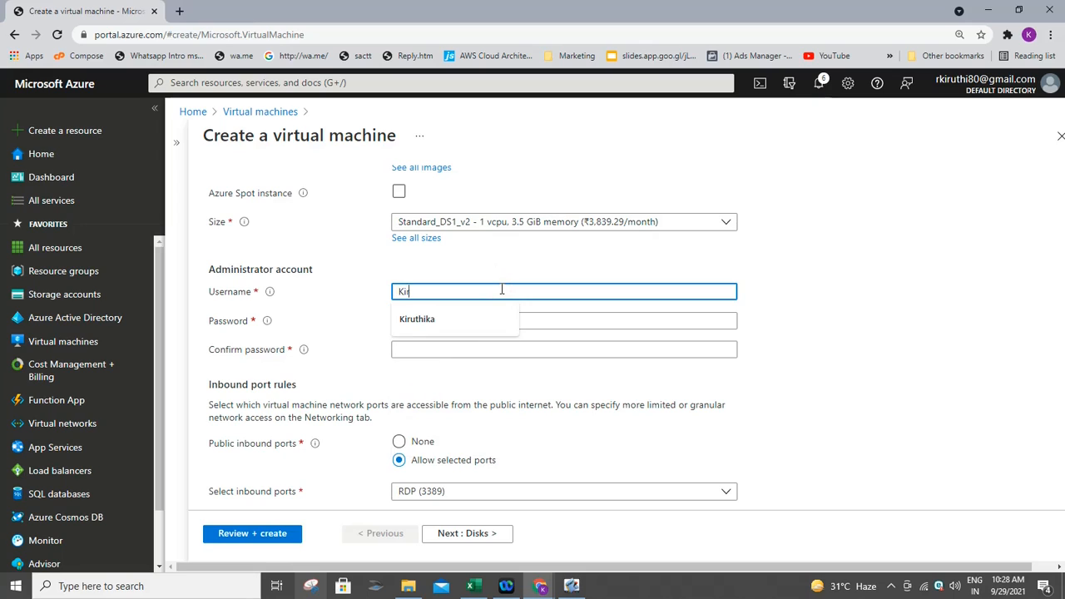
text(uthika)
key(Tab)
text(K)
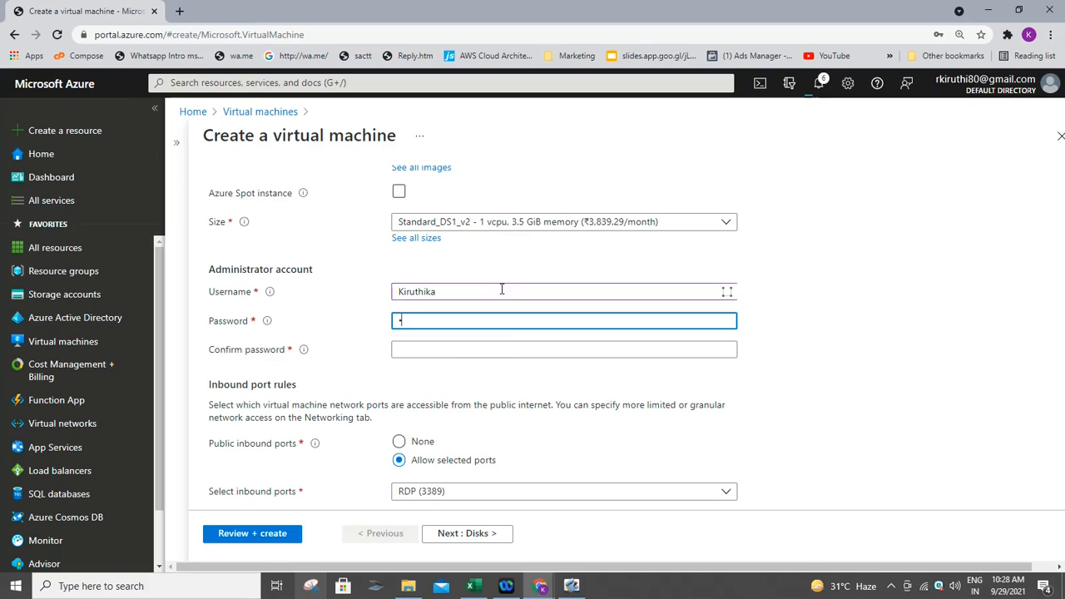
text(i•••••••)
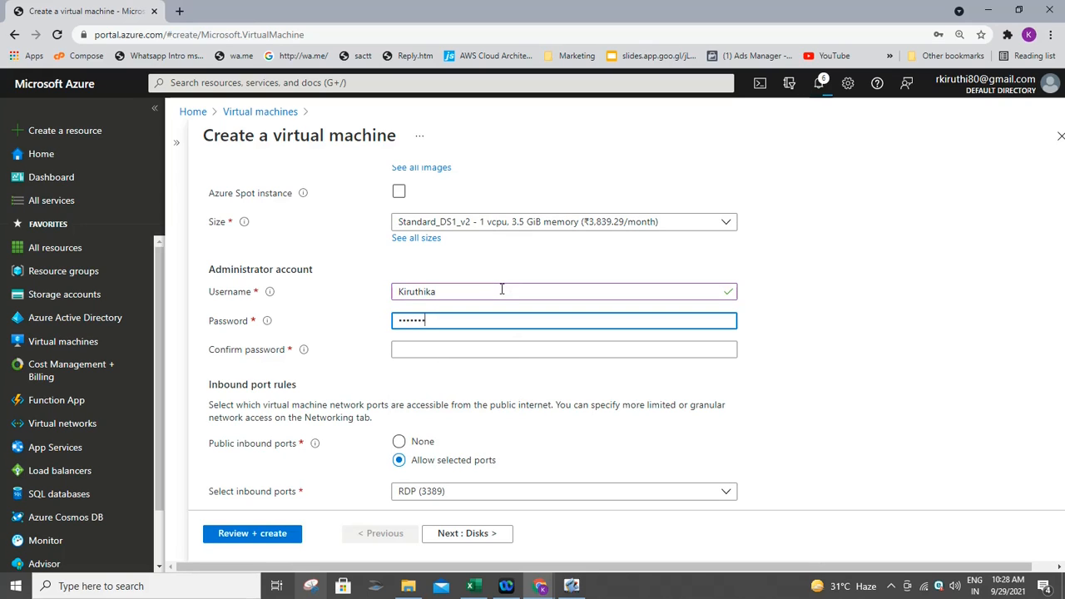
text(••)
key(Tab)
text(••••••••)
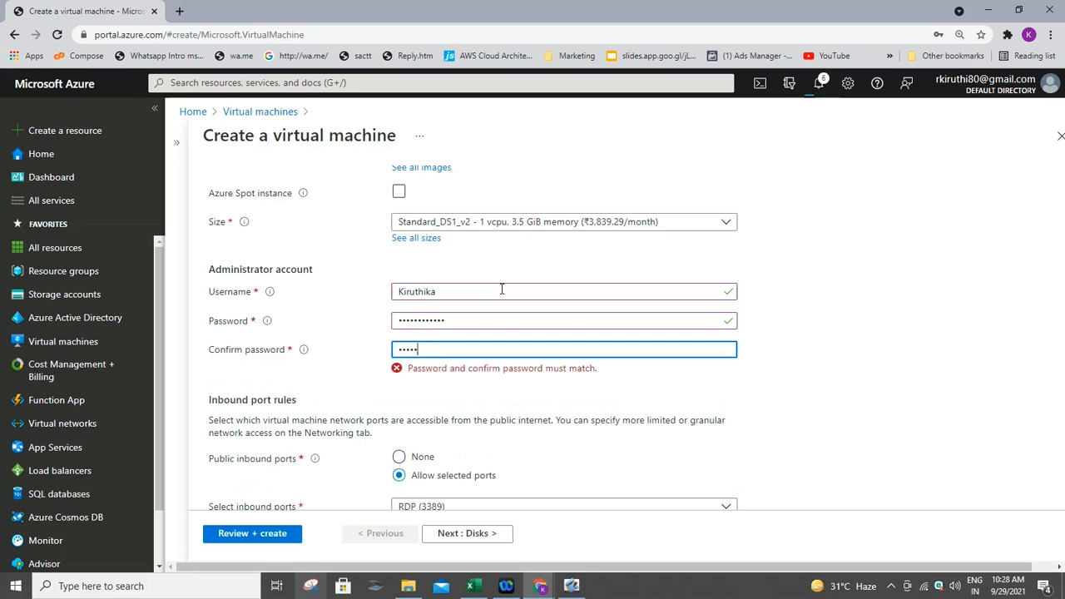
text(••••)
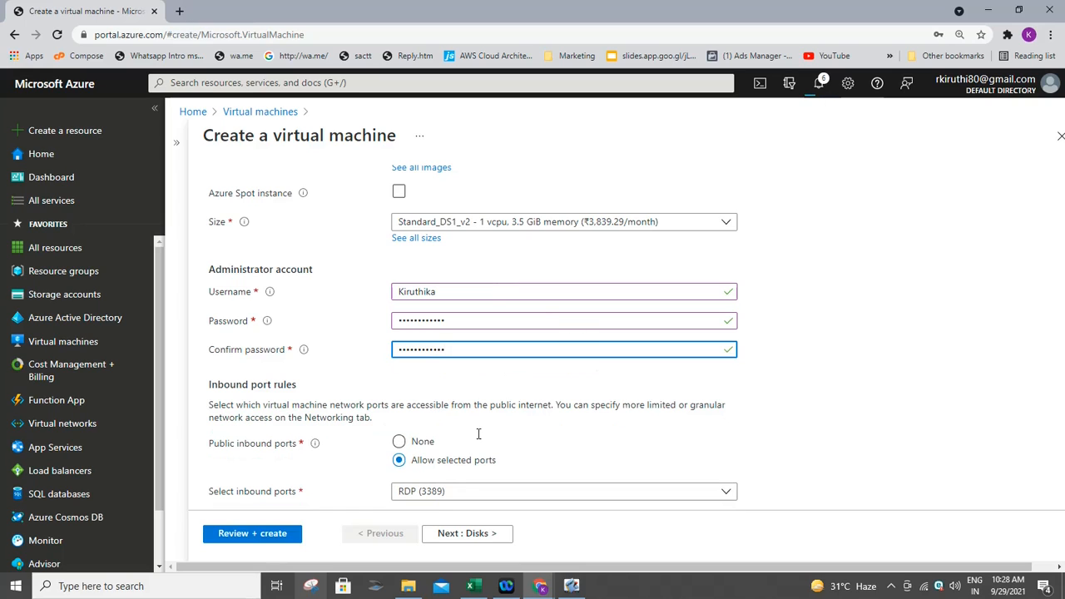
- Allow no public inbound ports, use an existing Windows Server license, and continue to Disks
click(398, 441)
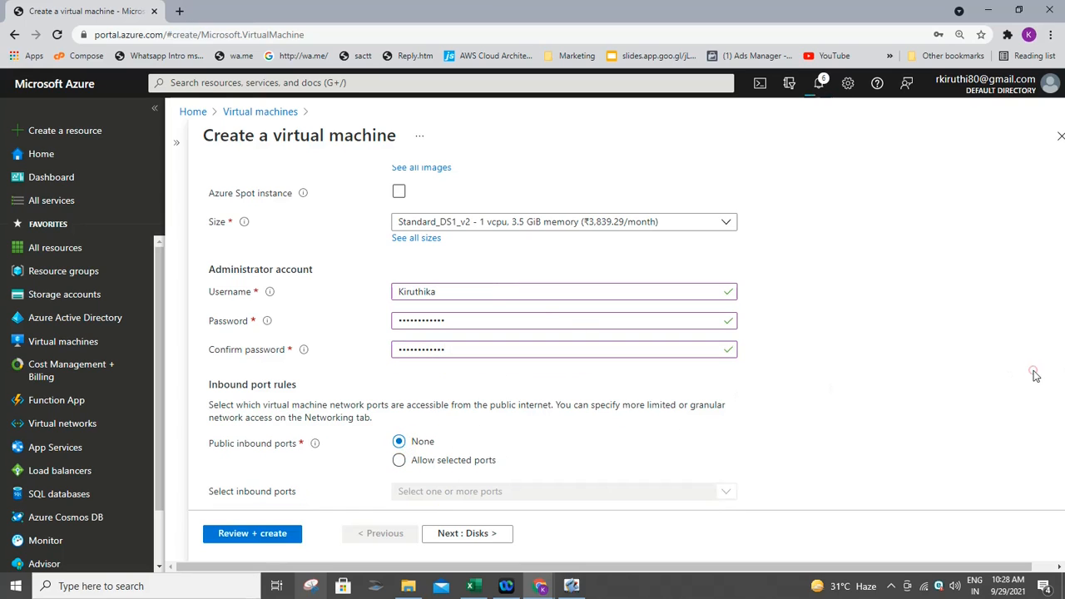
scroll(1034, 376, down, 3)
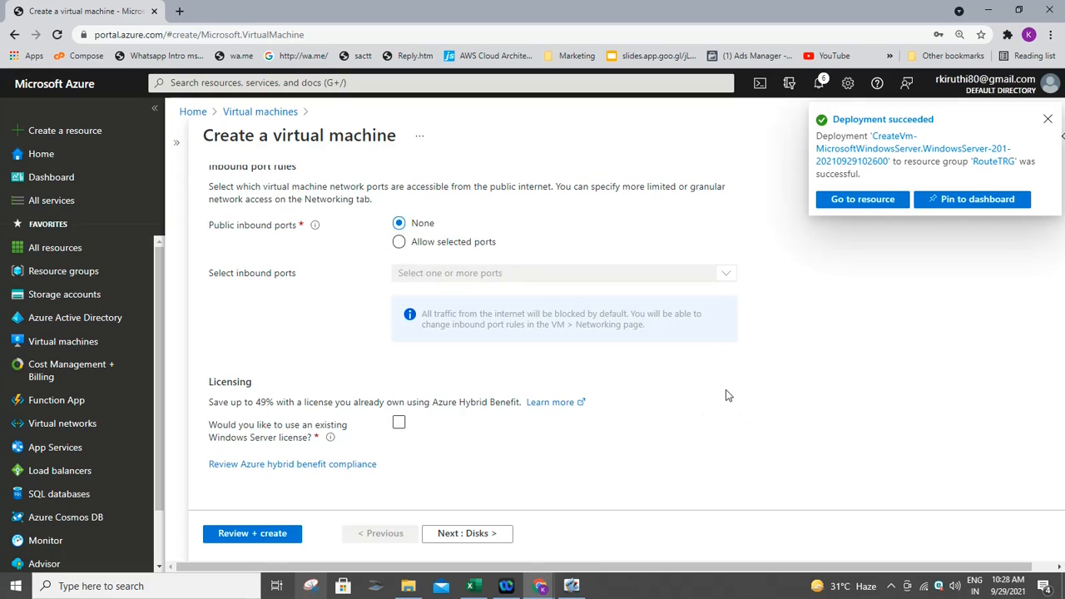
click(400, 424)
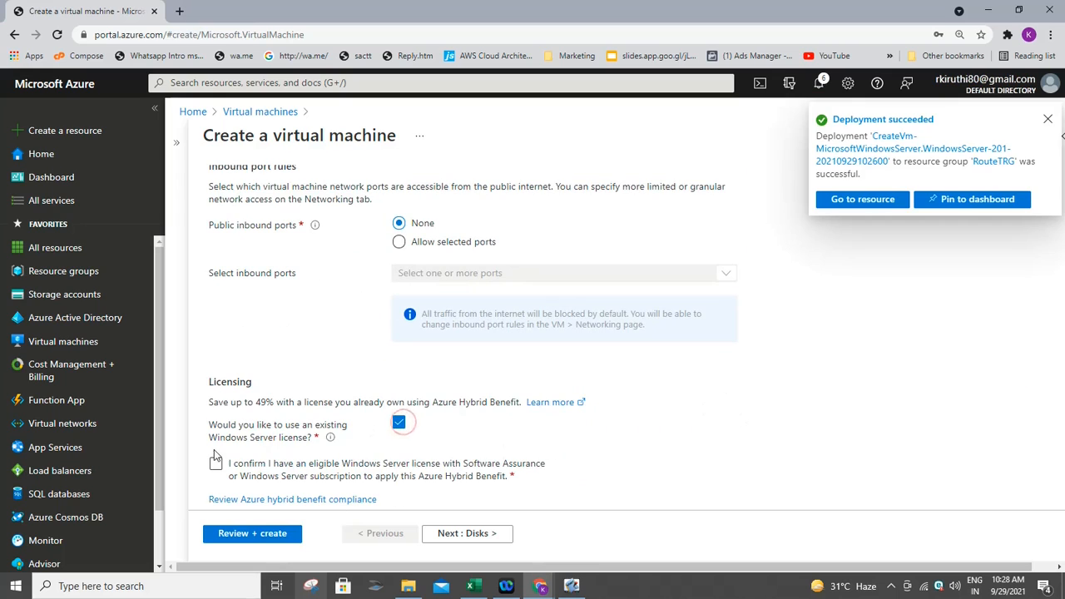
click(269, 470)
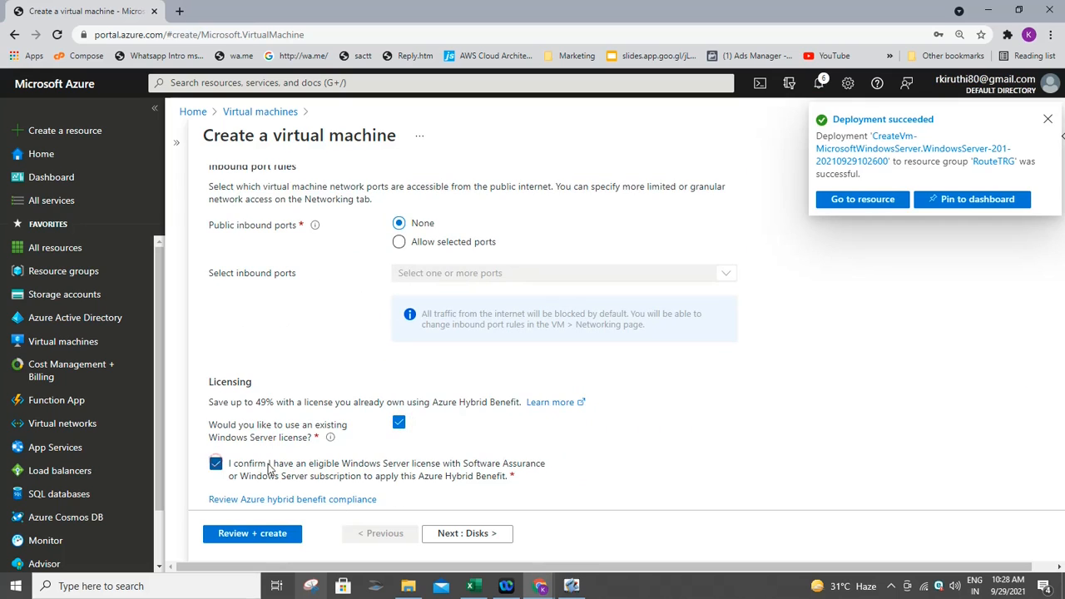
click(507, 537)
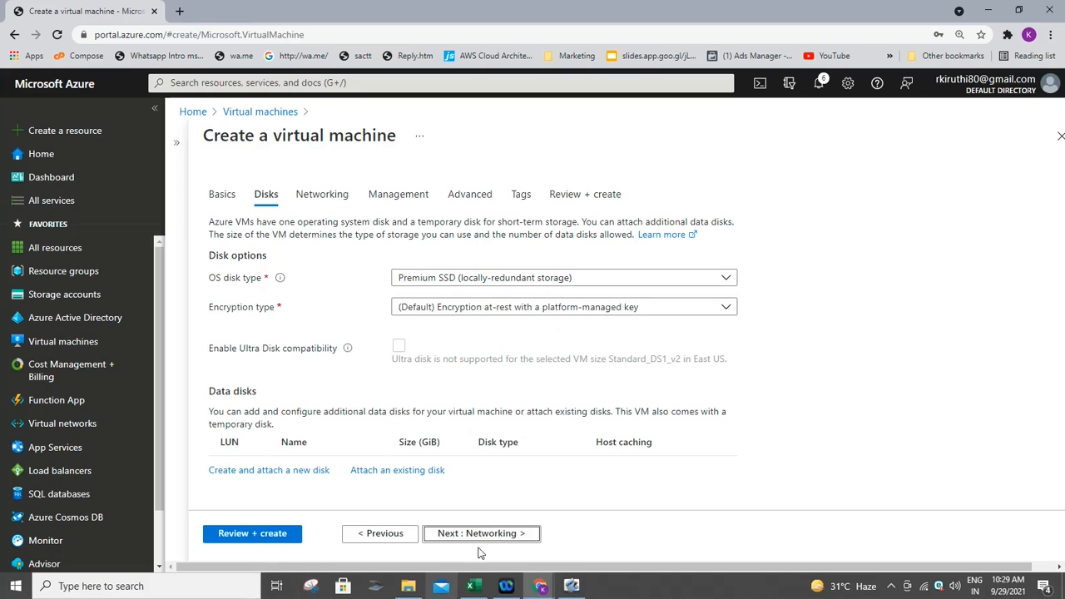
- Put PrivateVM's network interface in the Private subnet (10.0.1.0/24) with Public IP set to None
click(501, 534)
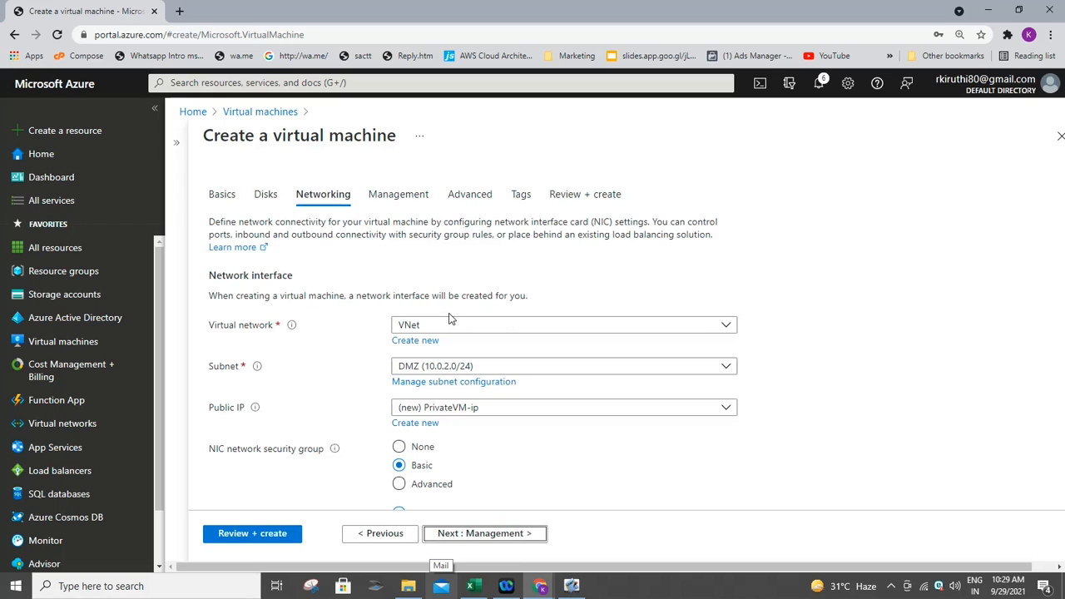
click(452, 368)
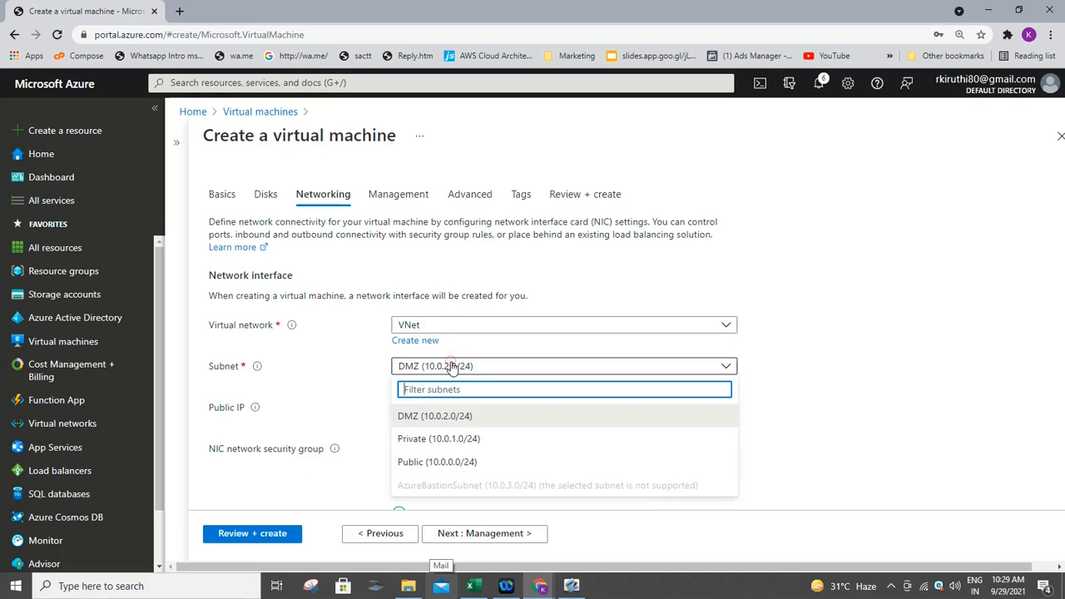
click(437, 443)
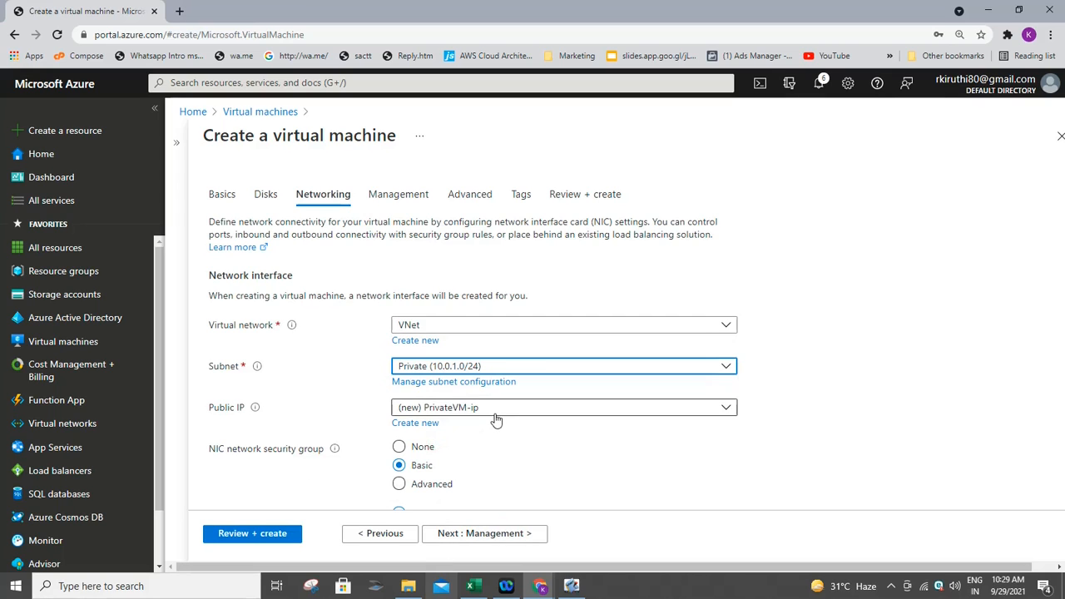
click(433, 408)
click(461, 450)
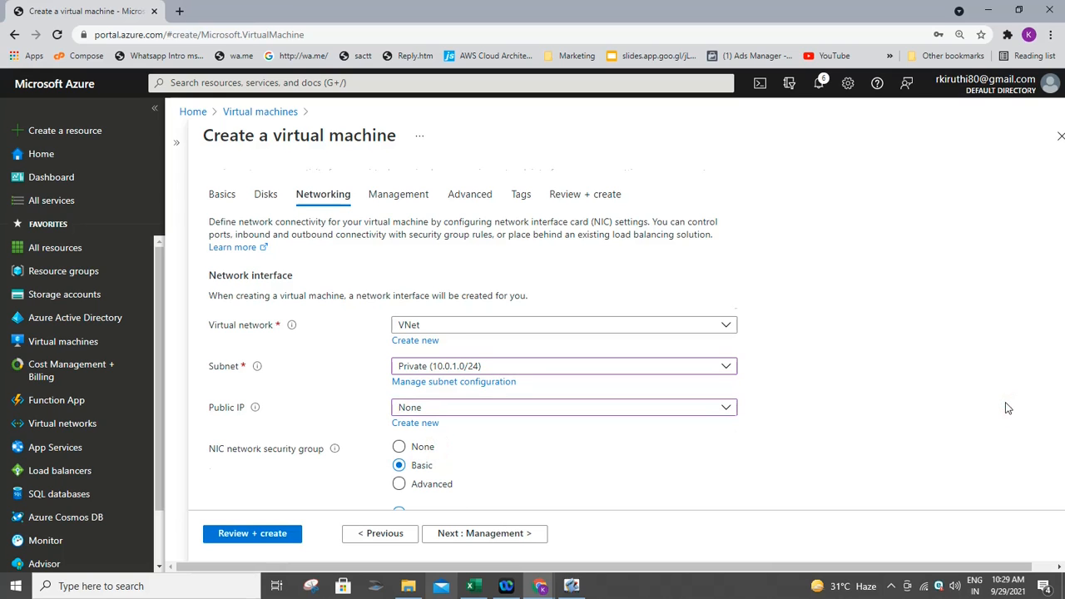
scroll(1003, 406, down, 4)
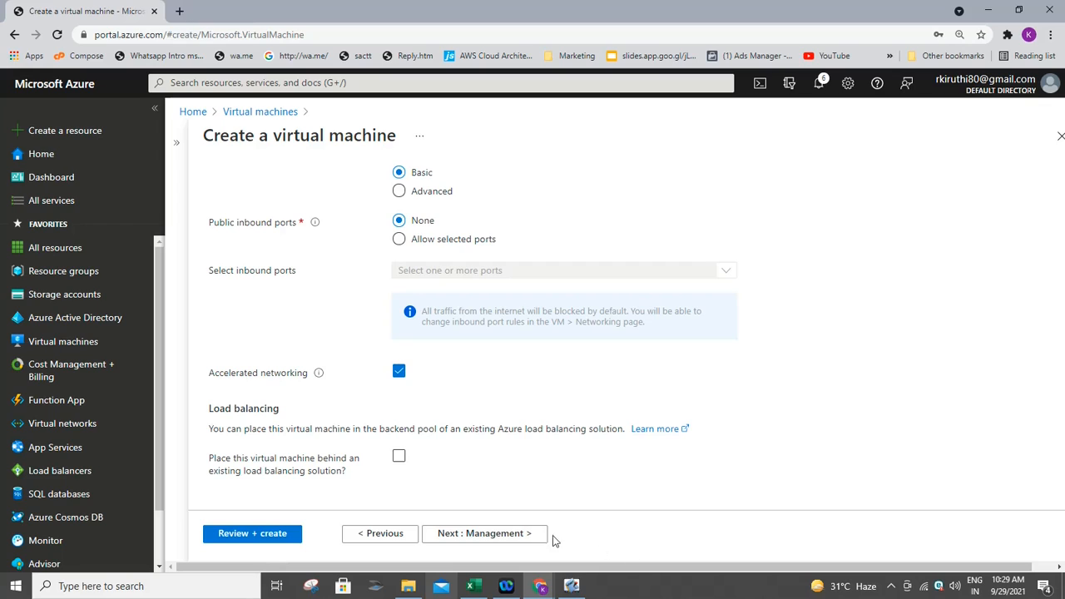
click(520, 530)
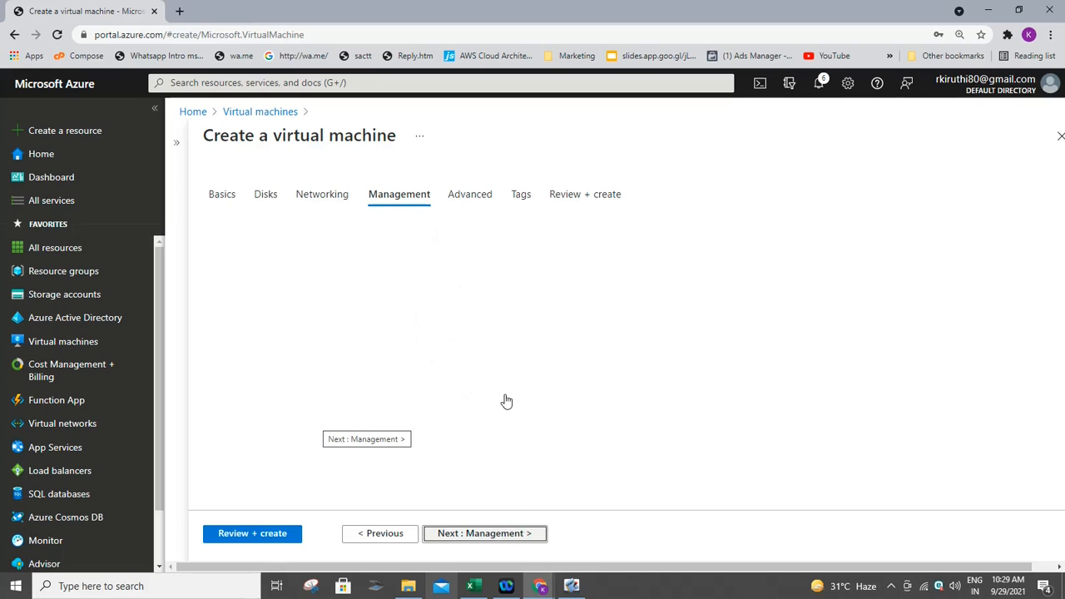
- Disable boot diagnostics, then validate and create the Standard DS1 v2 PrivateVM
click(400, 417)
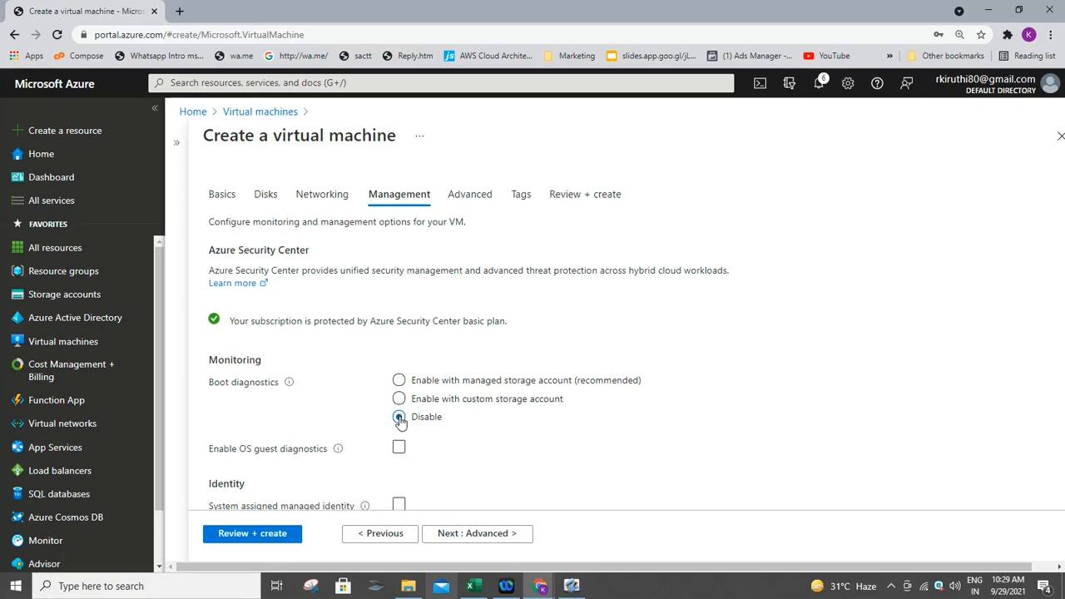
click(252, 533)
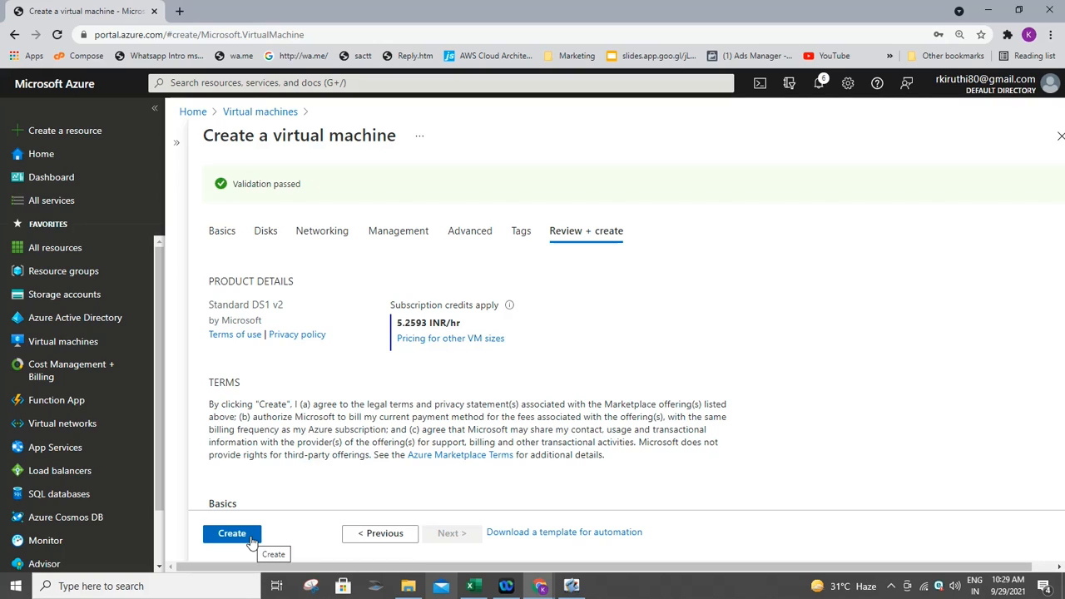
click(251, 541)
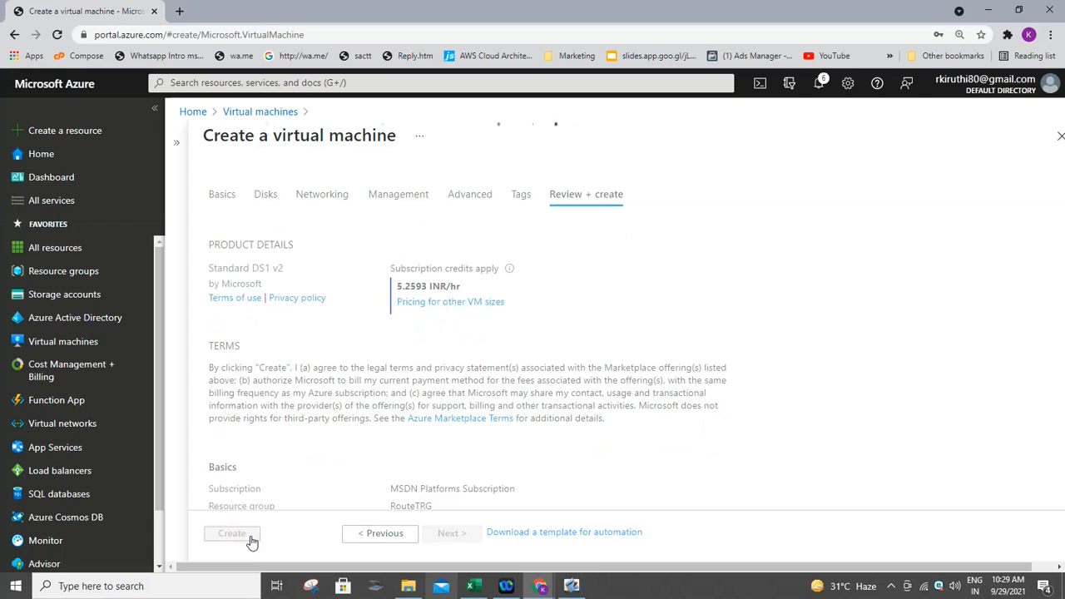
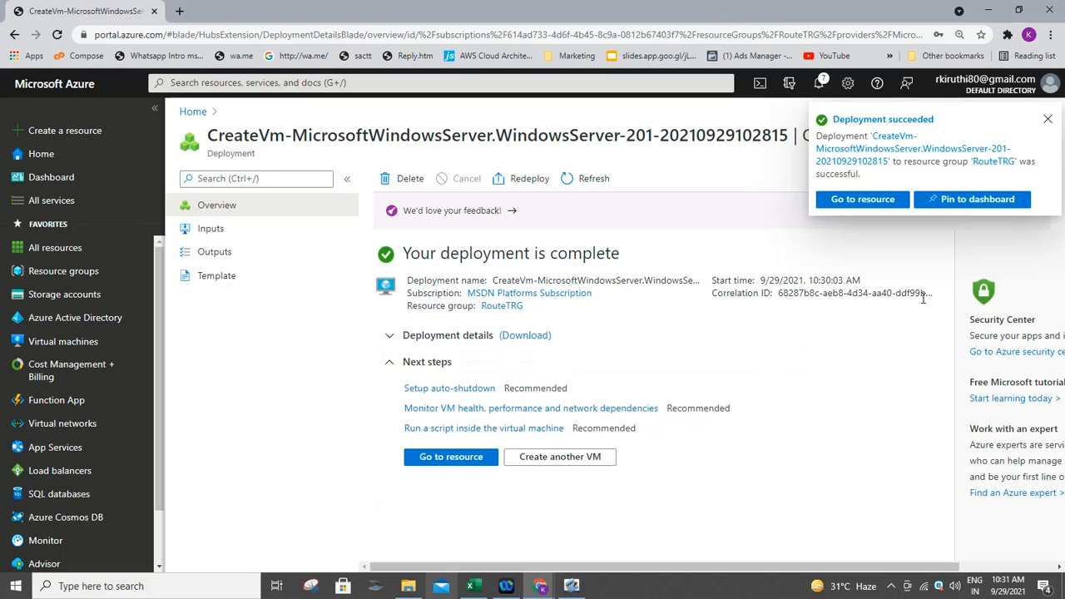
- Open the newly deployed PrivateVM and start a Bastion connection from its Connect menu
click(1047, 120)
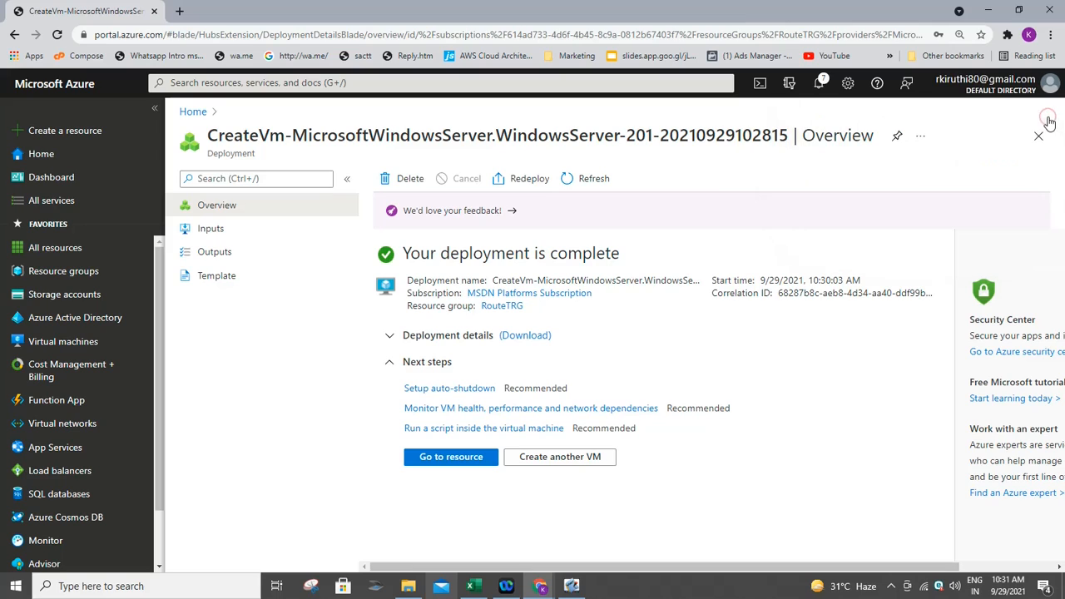
click(452, 462)
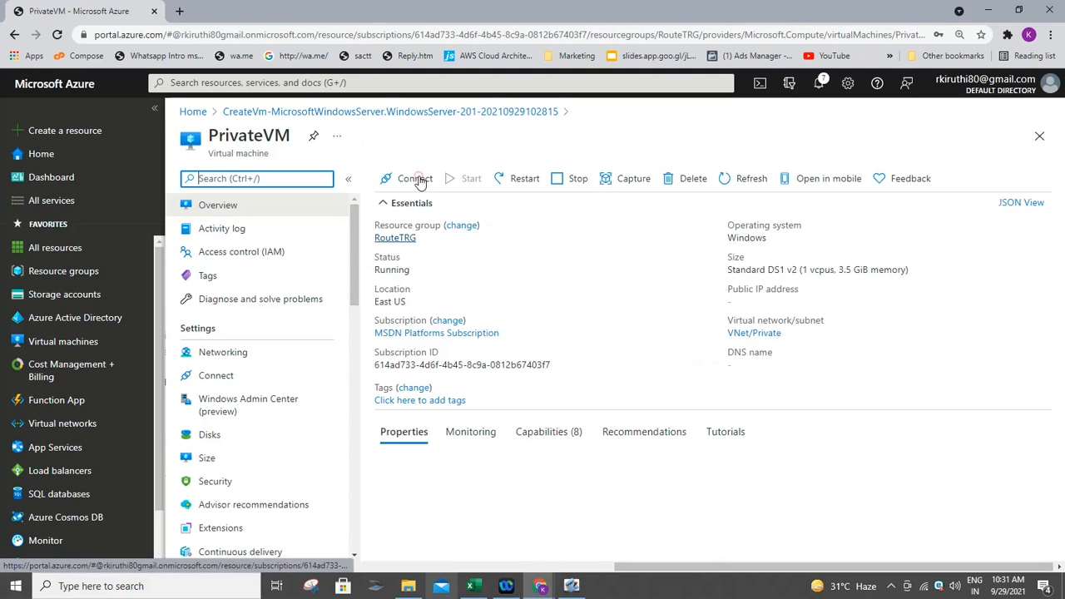
click(424, 184)
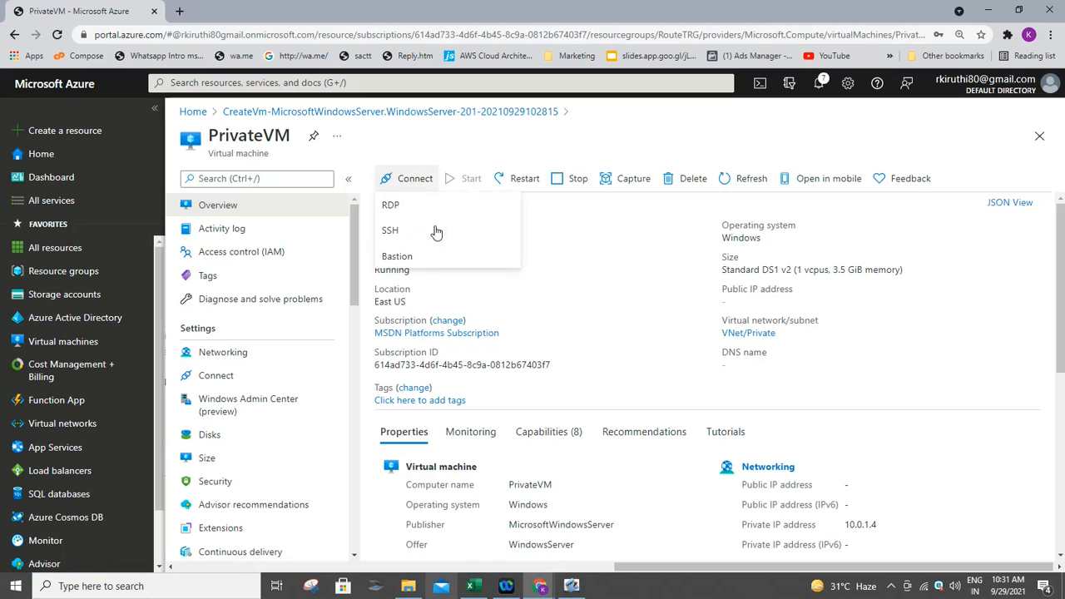
click(414, 257)
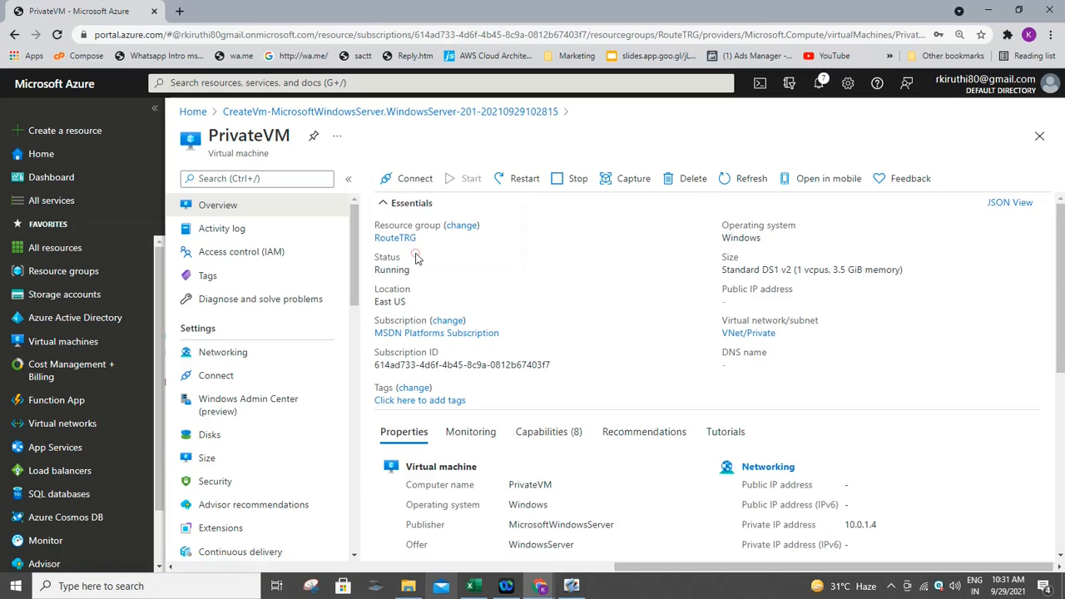
click(421, 185)
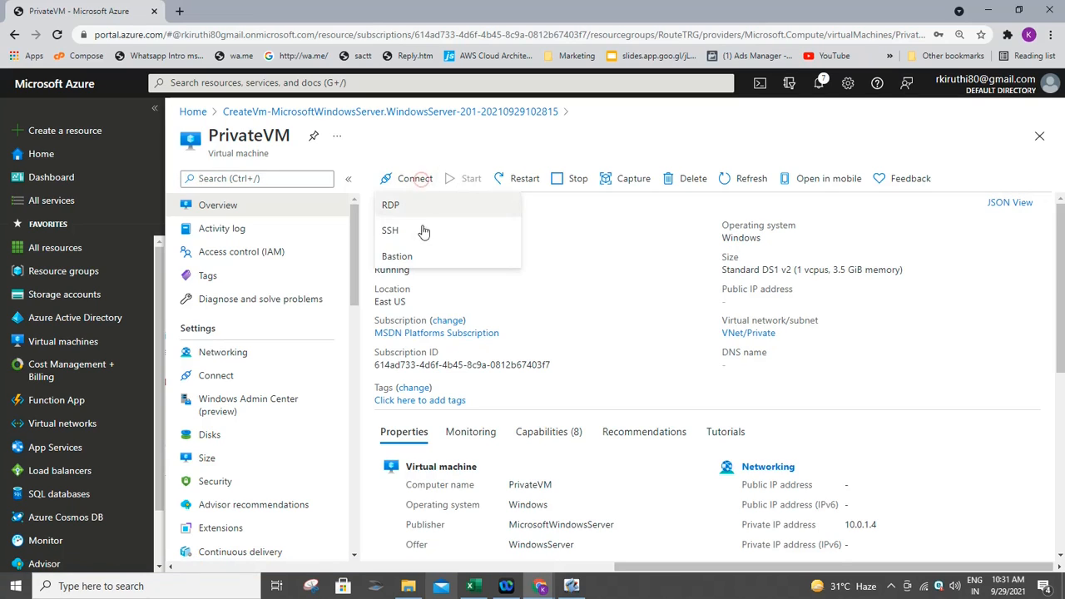
click(408, 254)
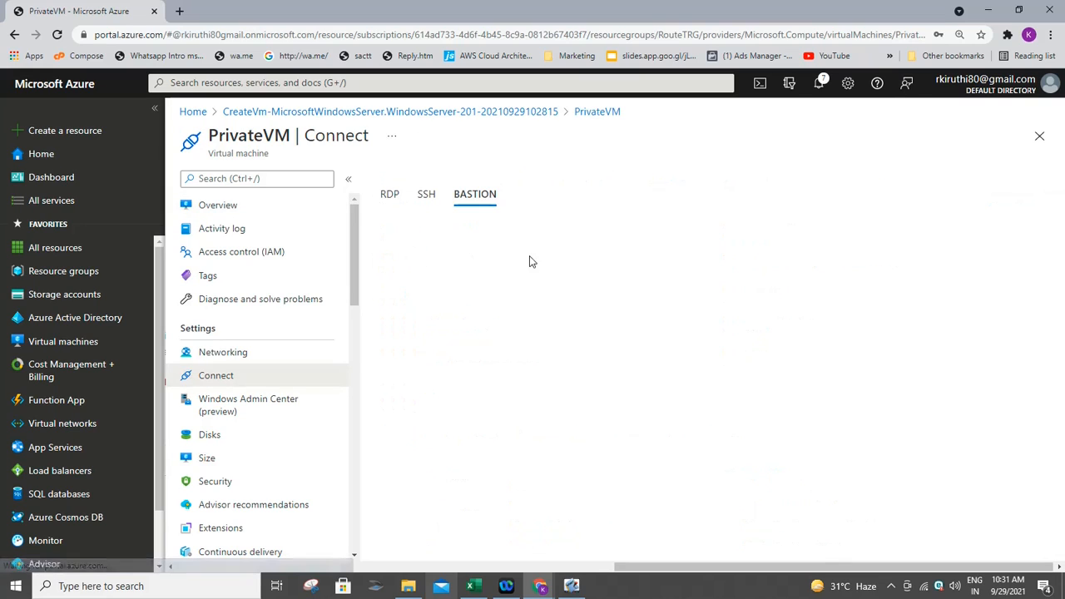
click(428, 321)
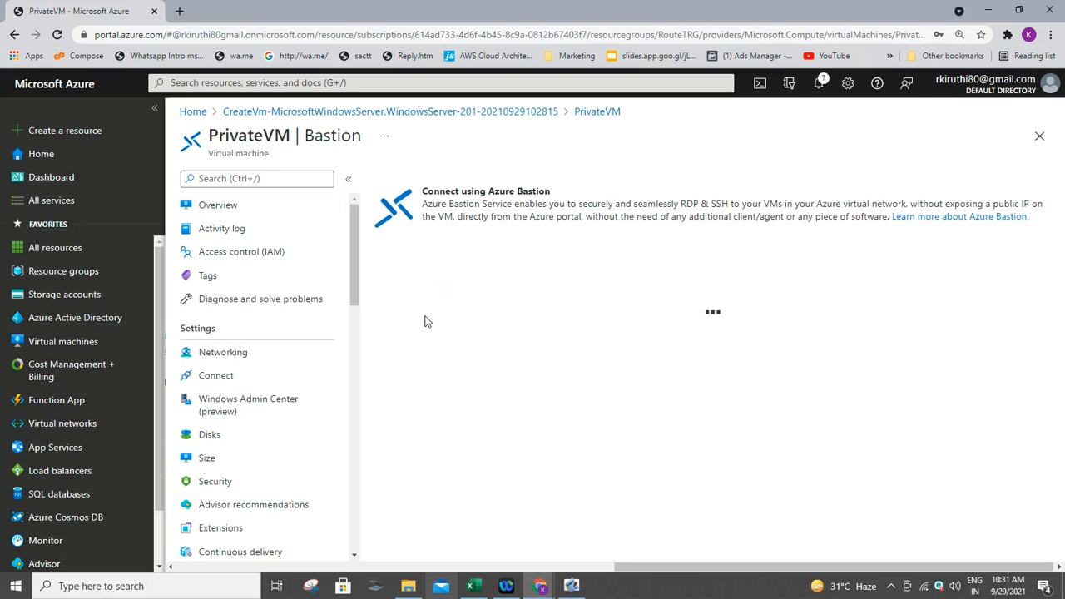
- Sign in to PrivateVM through Bastion with the VM username and password, allowing clipboard access
click(405, 355)
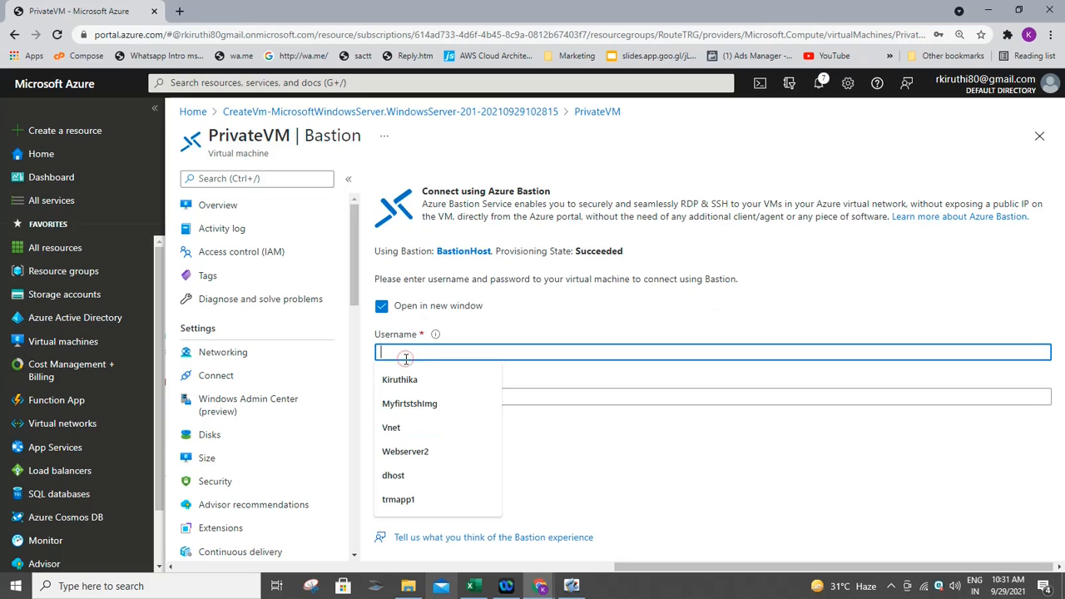
text(Kirut)
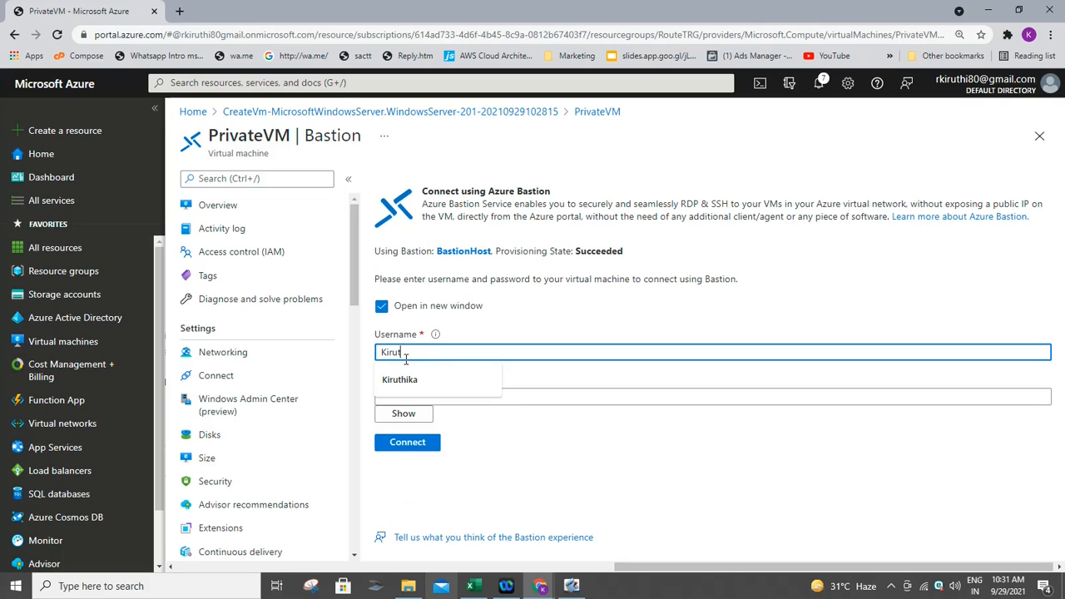
text(hika)
key(Tab)
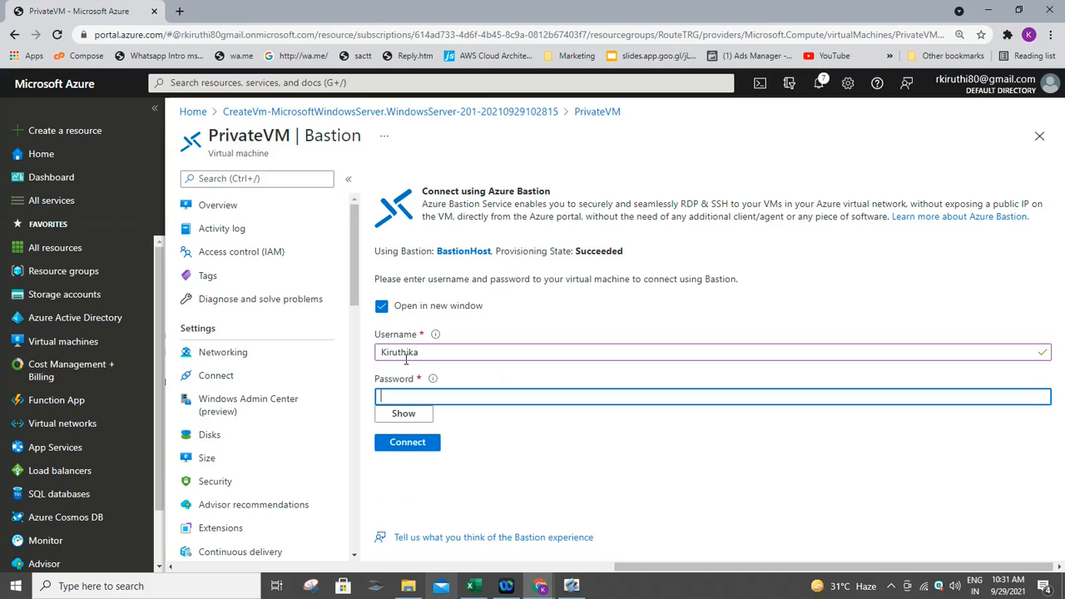
text(*******)
text(123)
click(395, 445)
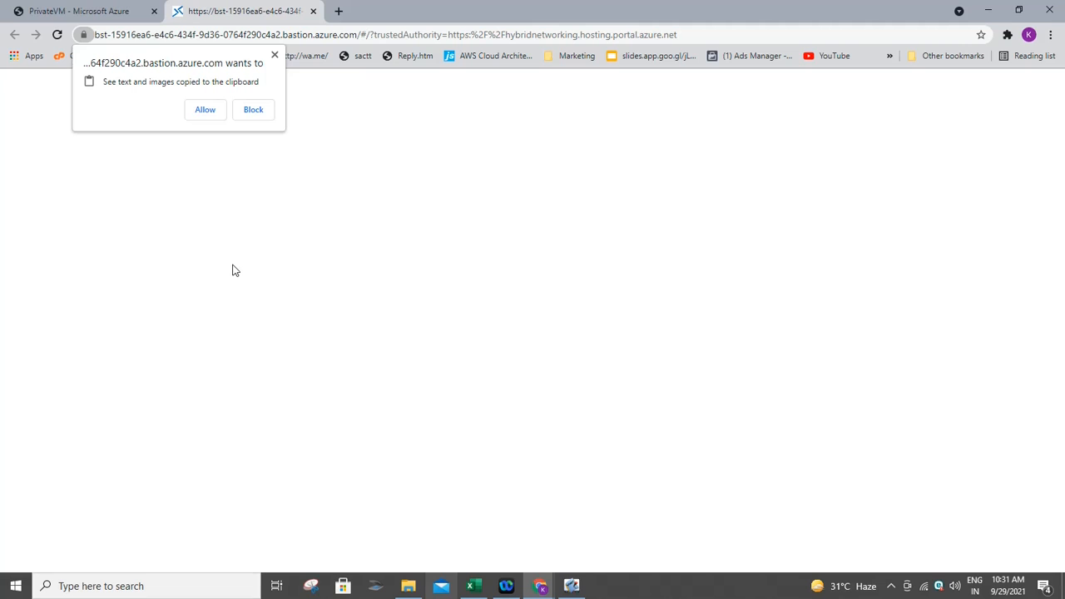
click(211, 116)
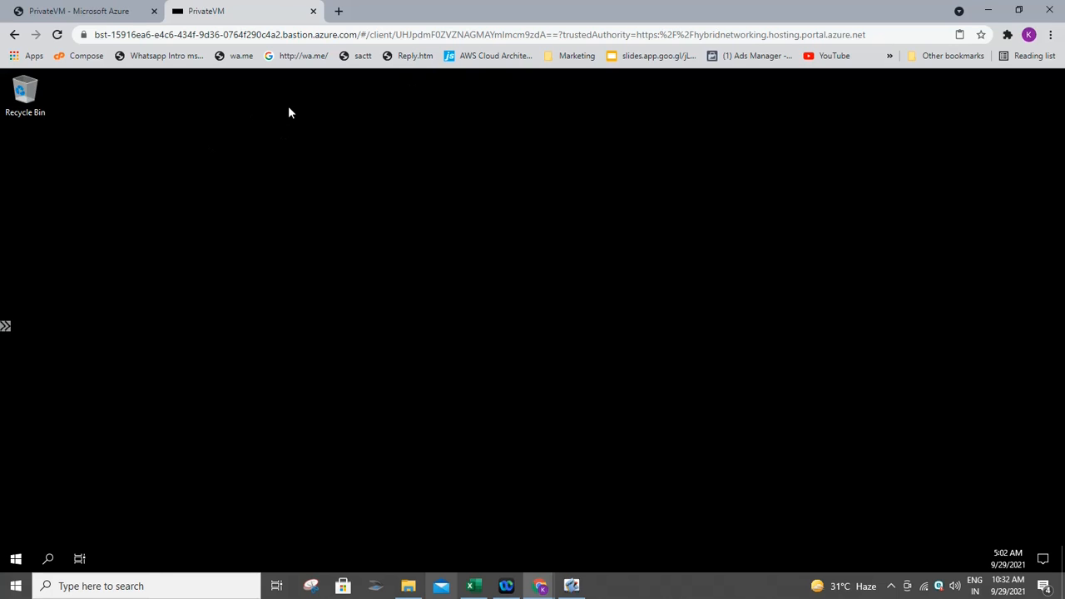
click(571, 586)
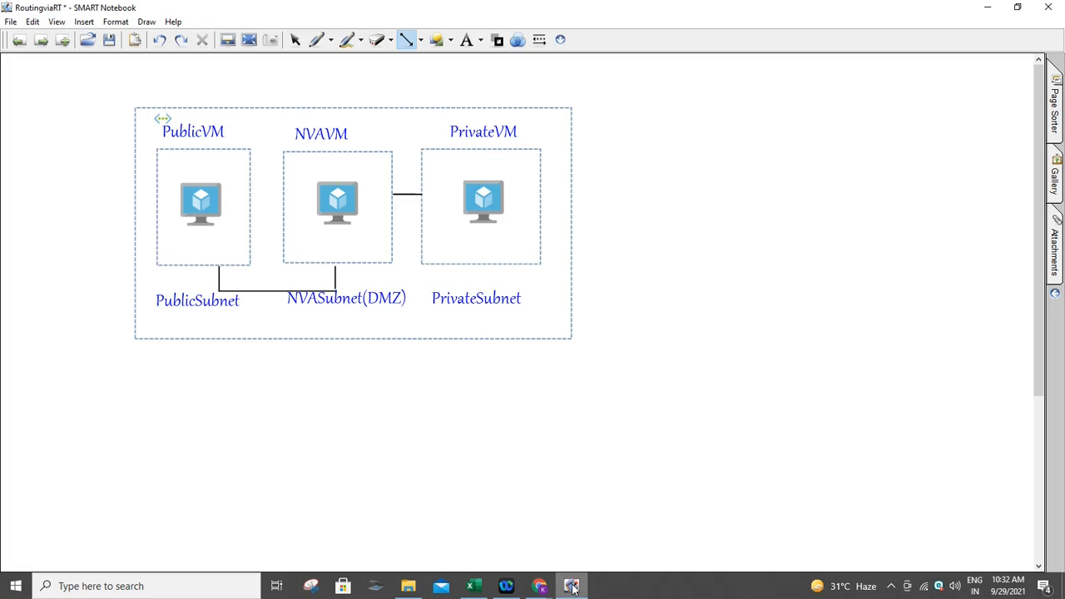
- Copy the New-NetFirewallRule command line from the Powershell Scripts page in SMART Notebook
click(19, 40)
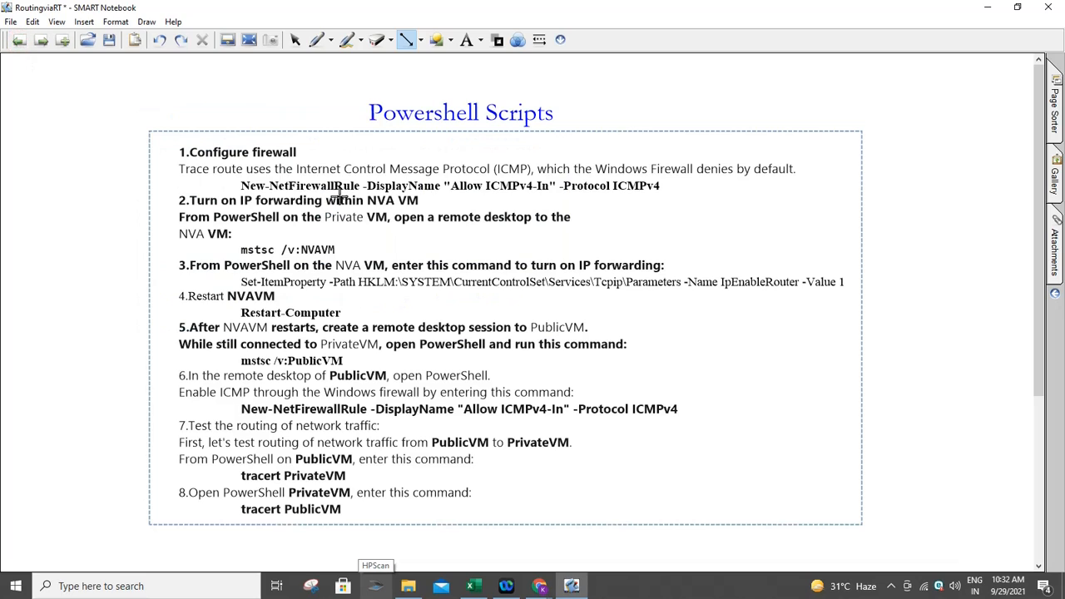
click(294, 40)
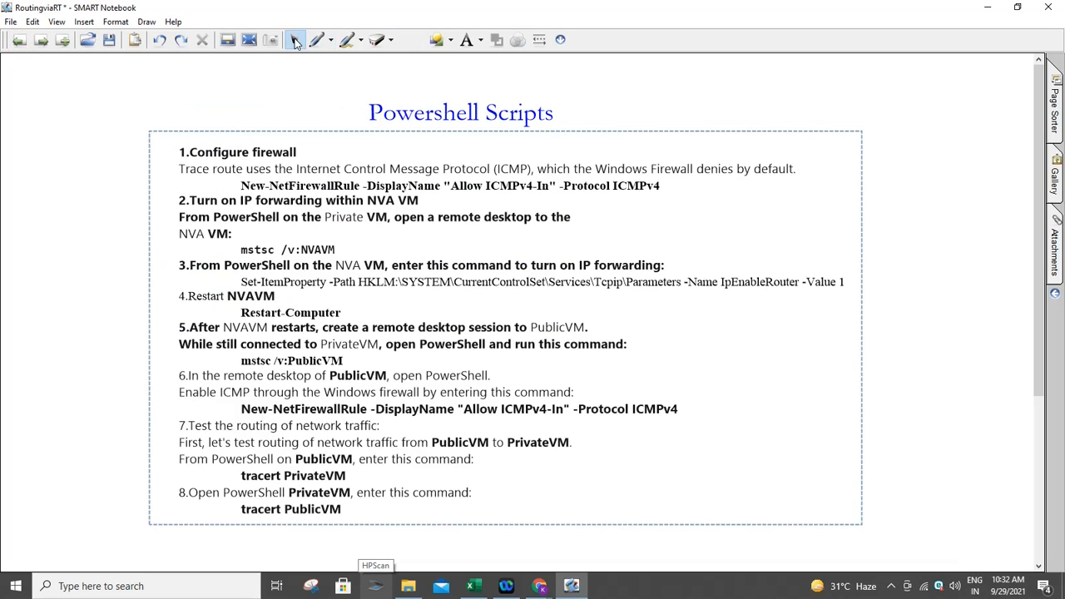
click(241, 184)
click(240, 183)
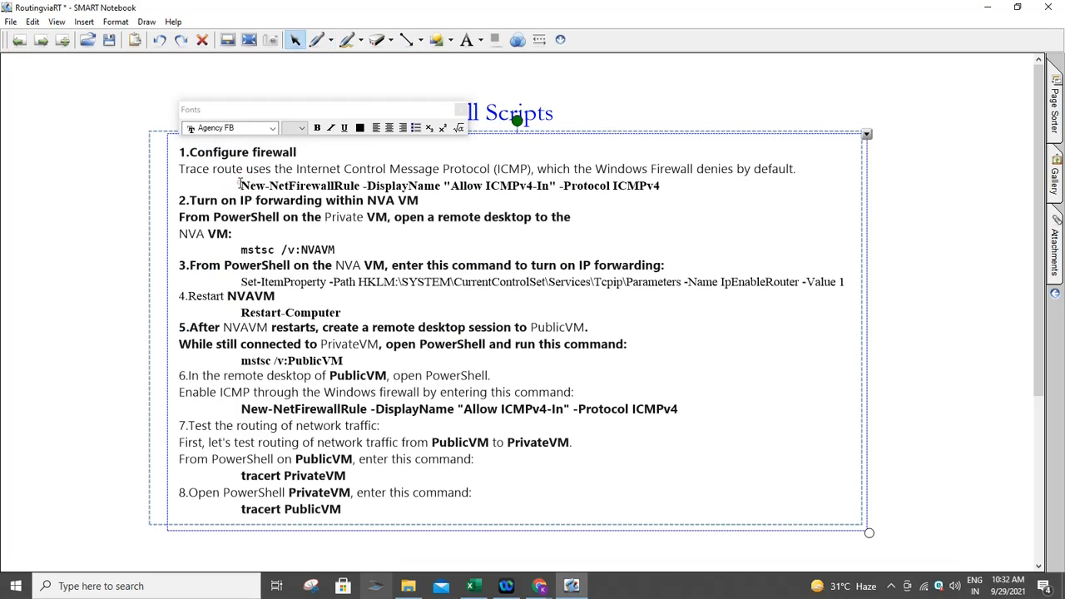
drag(239, 183, 655, 184)
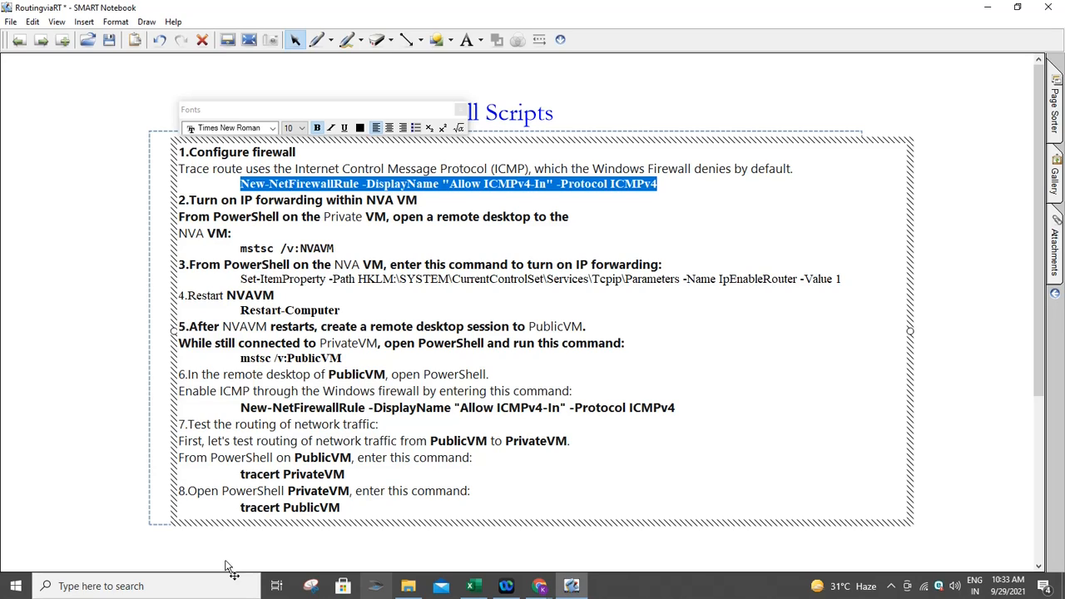
click(539, 586)
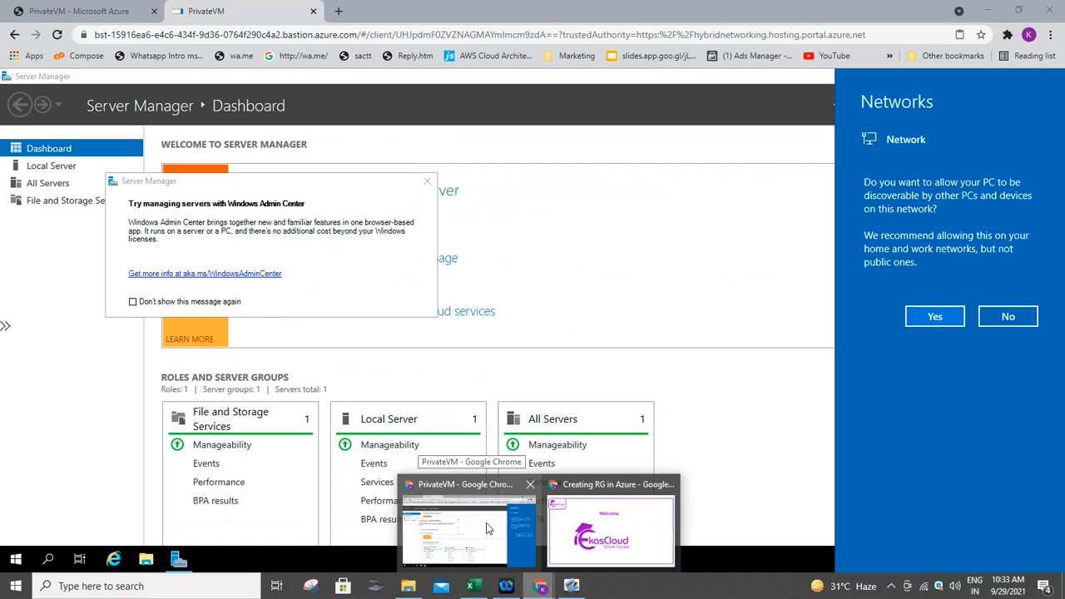
- On PrivateVM, launch PowerShell as administrator and paste the 'Allow ICMPv4-In' New-NetFirewallRule command
click(486, 522)
click(15, 556)
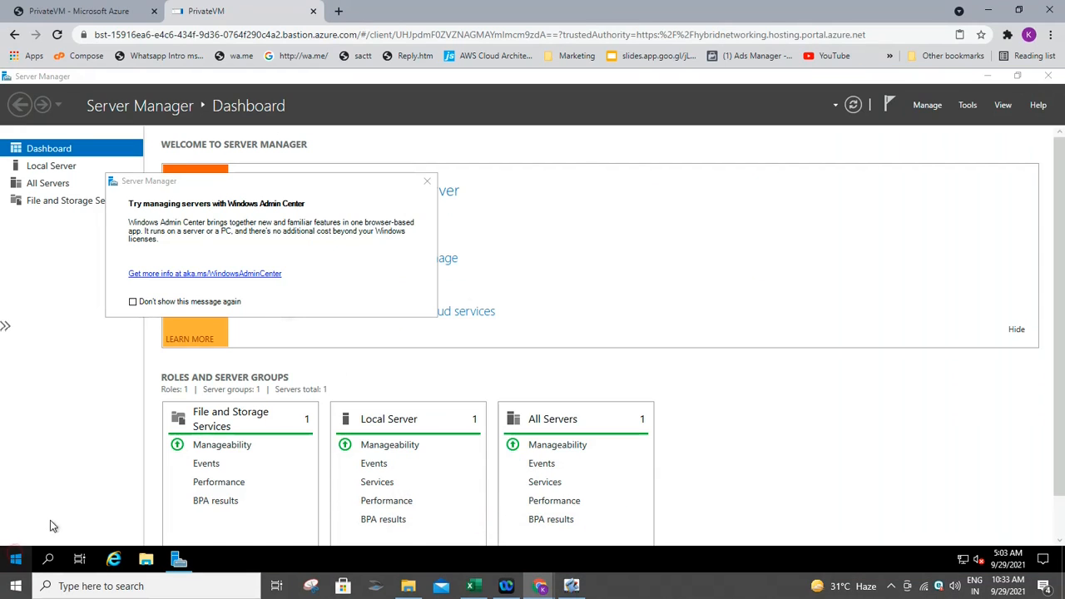
click(426, 182)
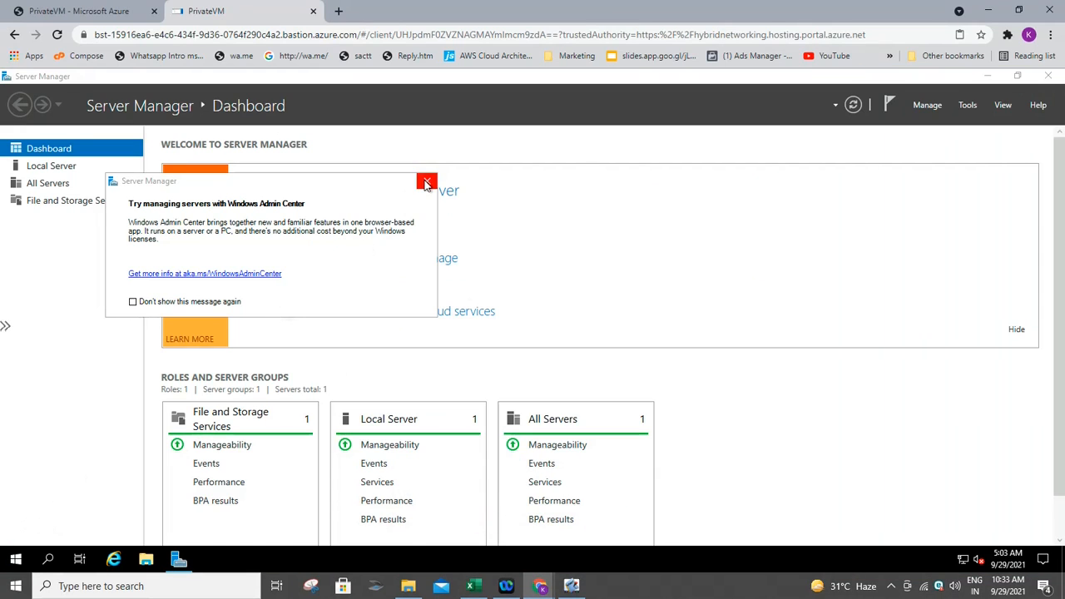
click(19, 560)
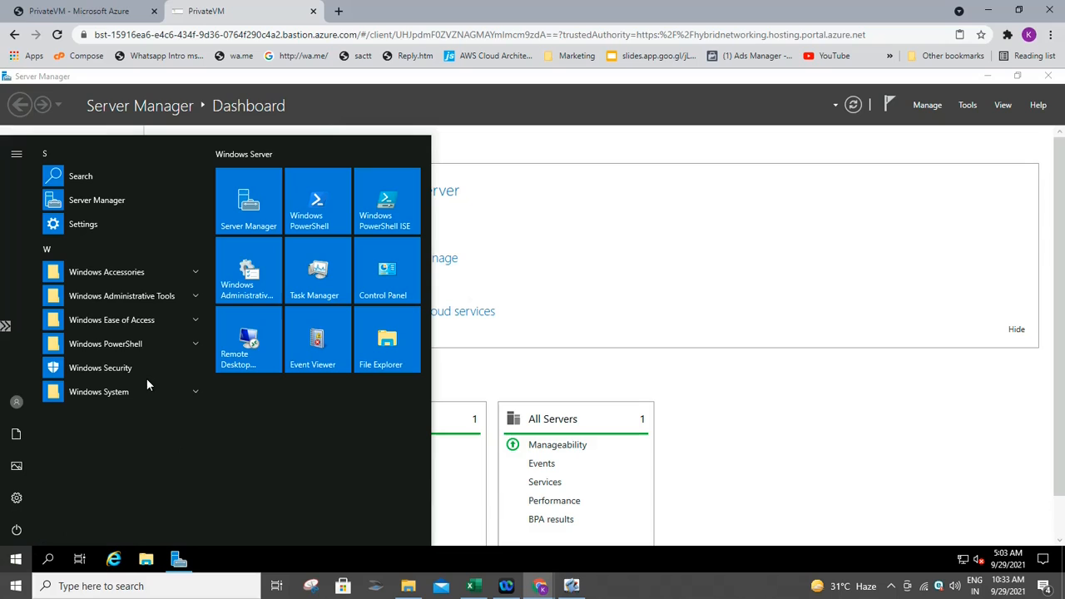
click(148, 344)
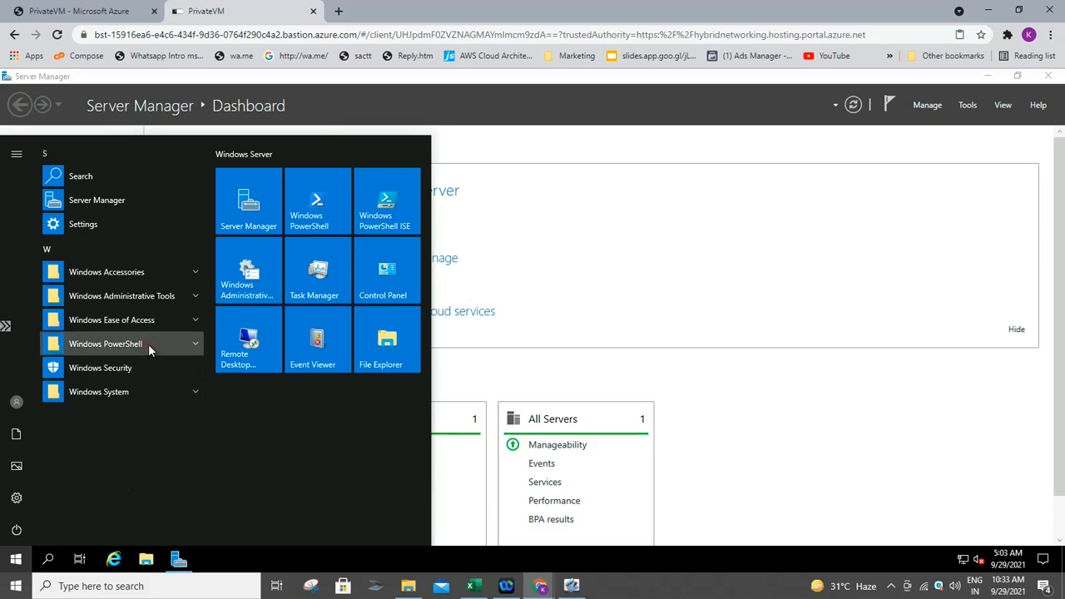
click(146, 367)
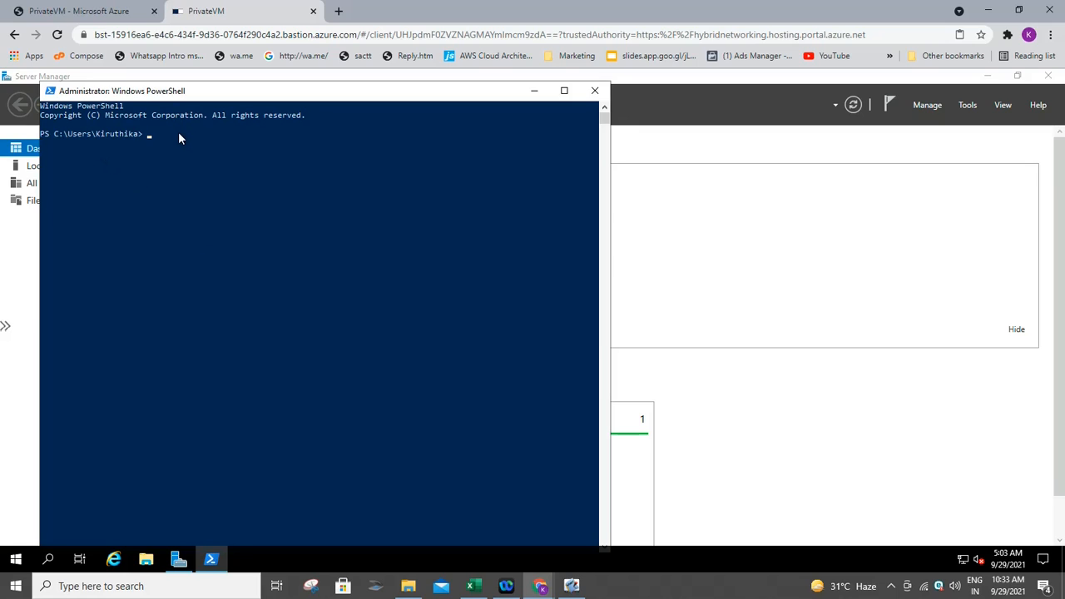
text(New-NetFirewallRule -DisplayName "Allow ICMPv4-In" -Protocol ICMPv4)
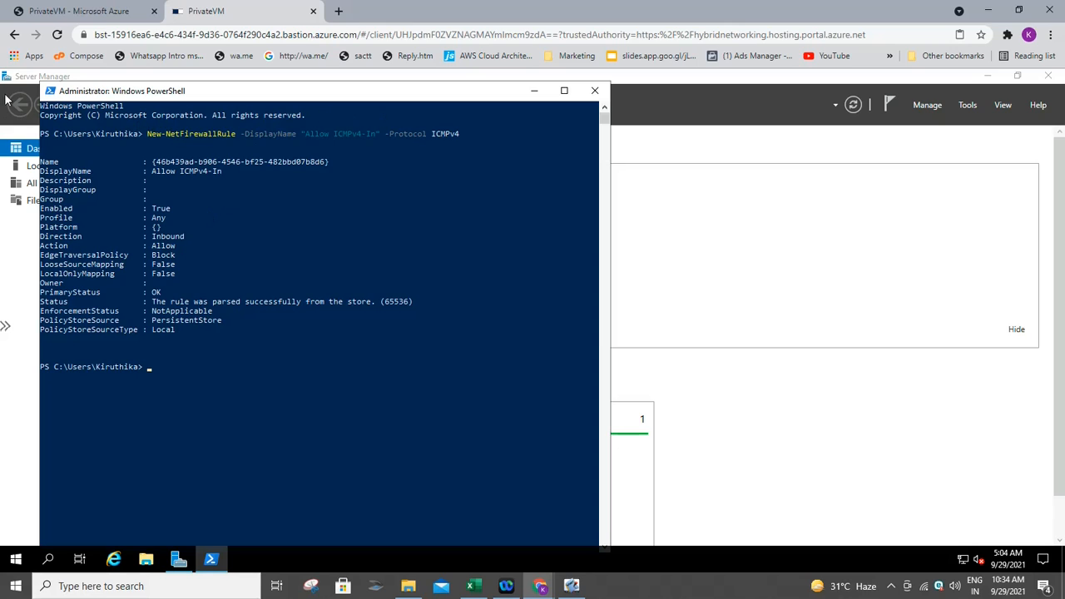
- Enlarge PrivateVM's PowerShell console font, first to 24, then to size 28
right_click(70, 94)
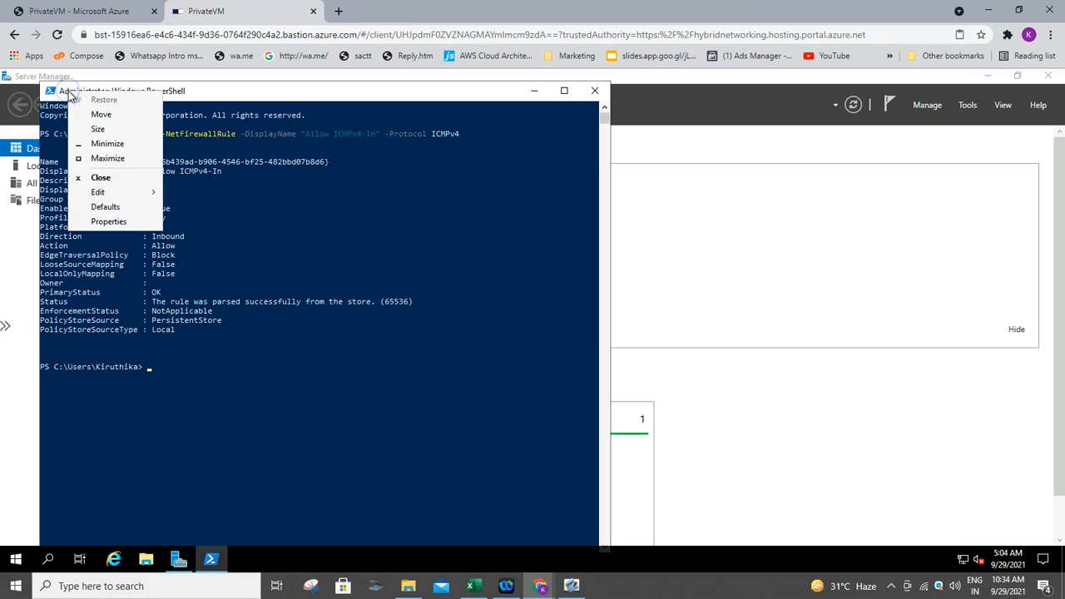
click(115, 222)
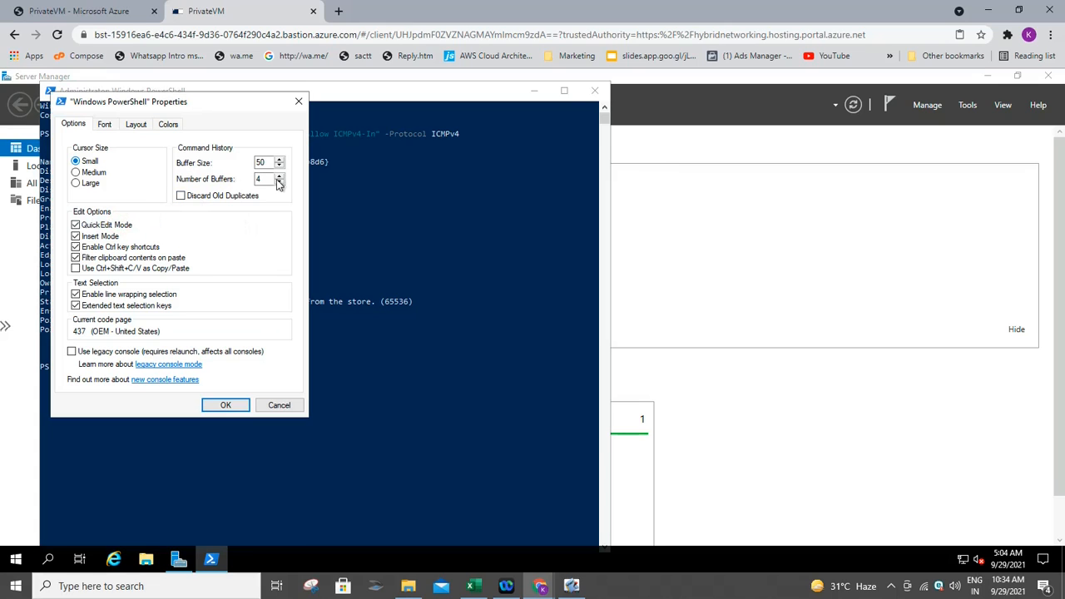
click(105, 125)
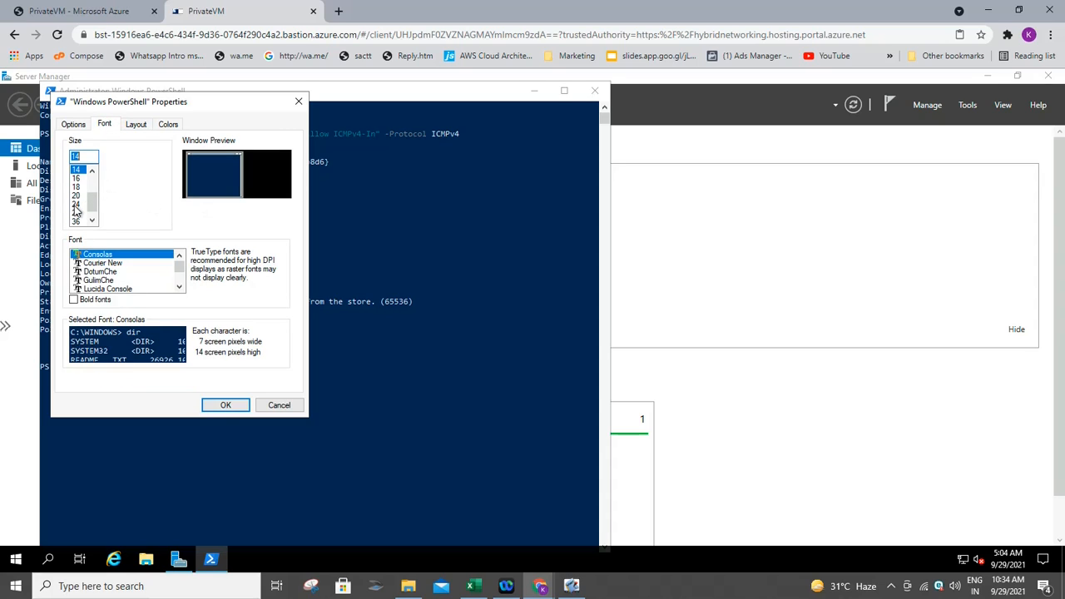
click(76, 204)
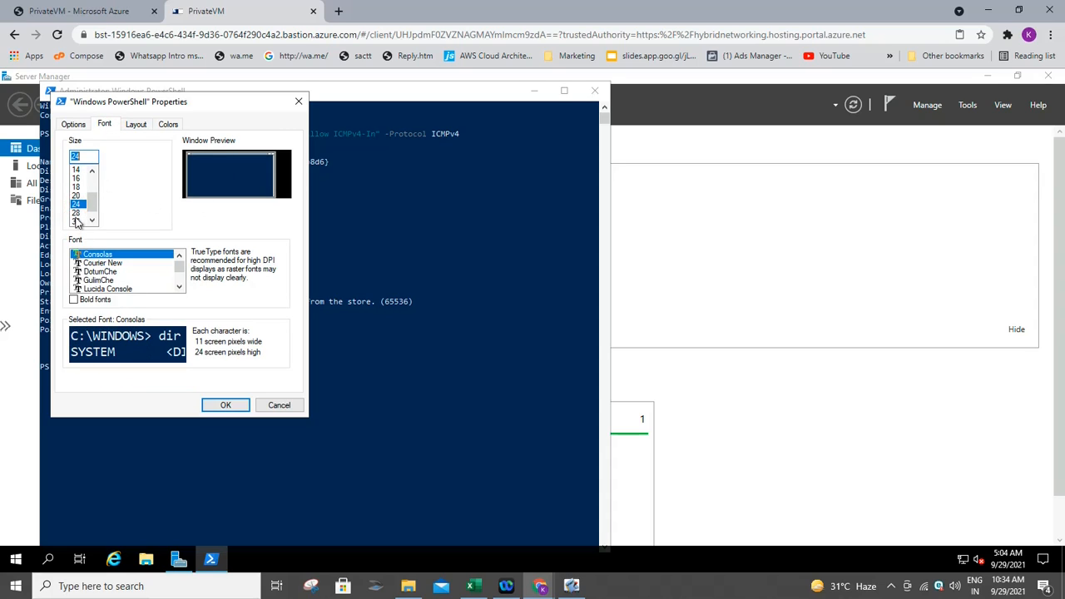
click(228, 405)
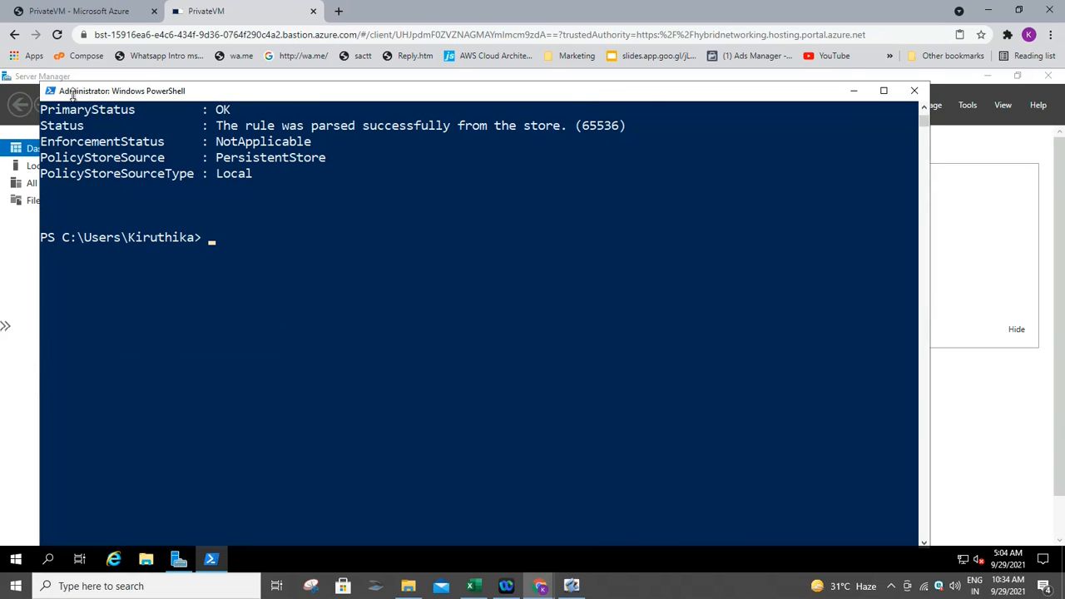
right_click(72, 95)
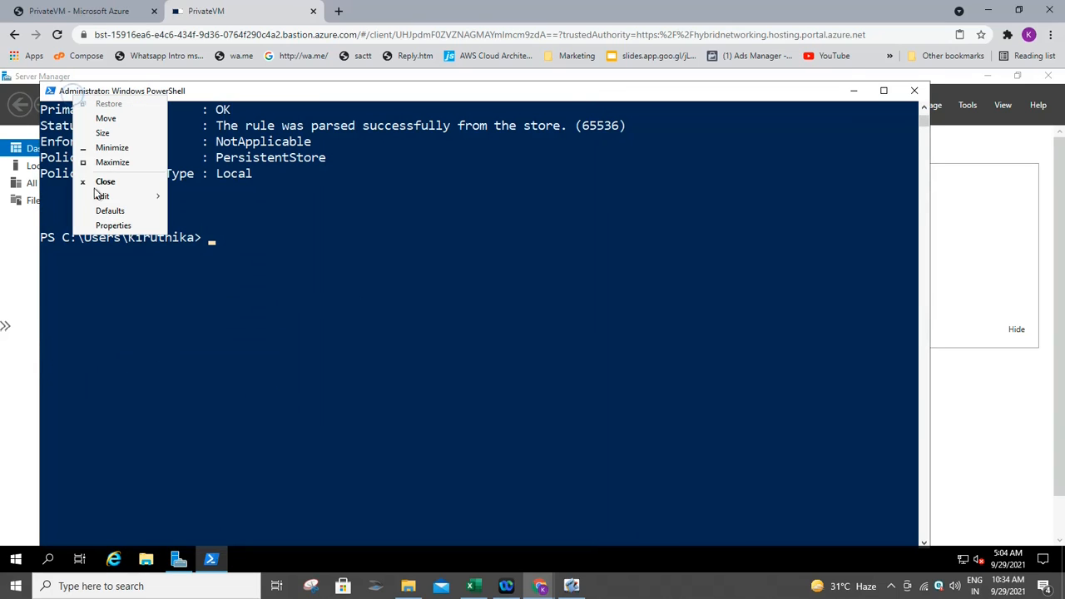
click(114, 226)
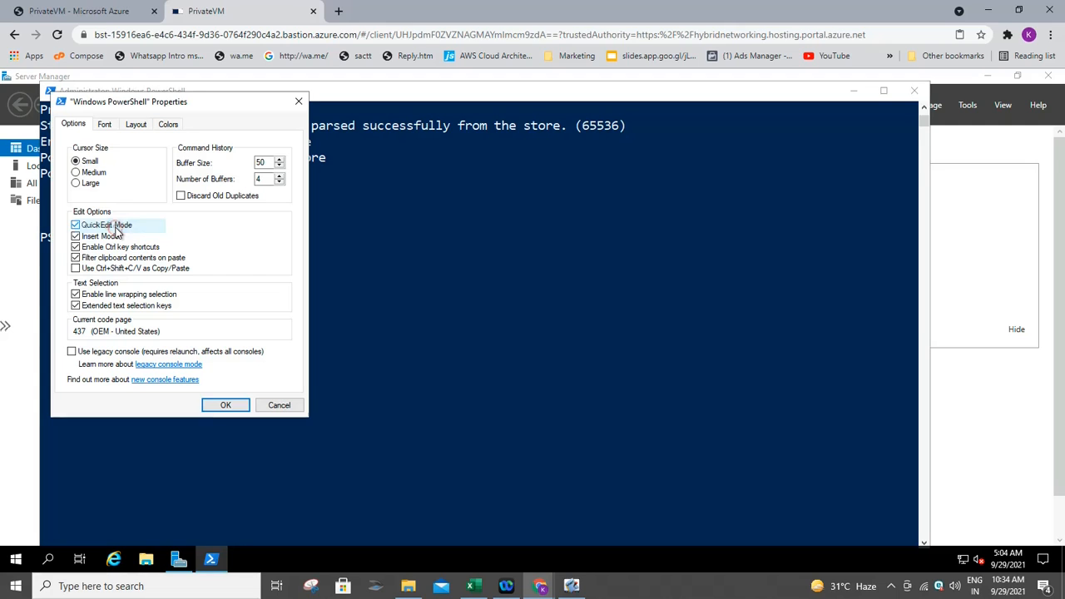
click(104, 124)
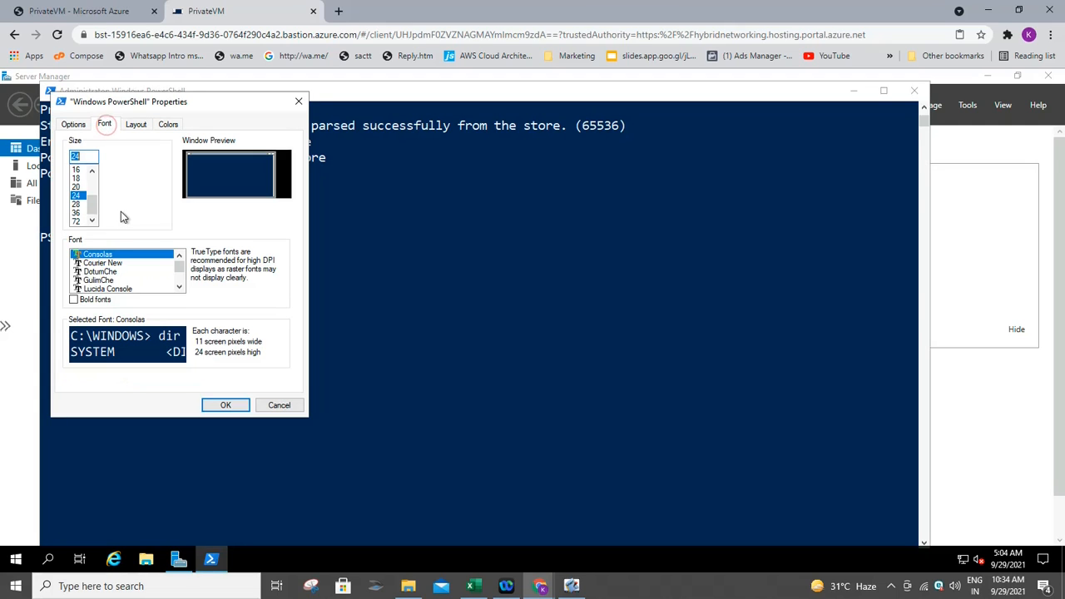
click(76, 203)
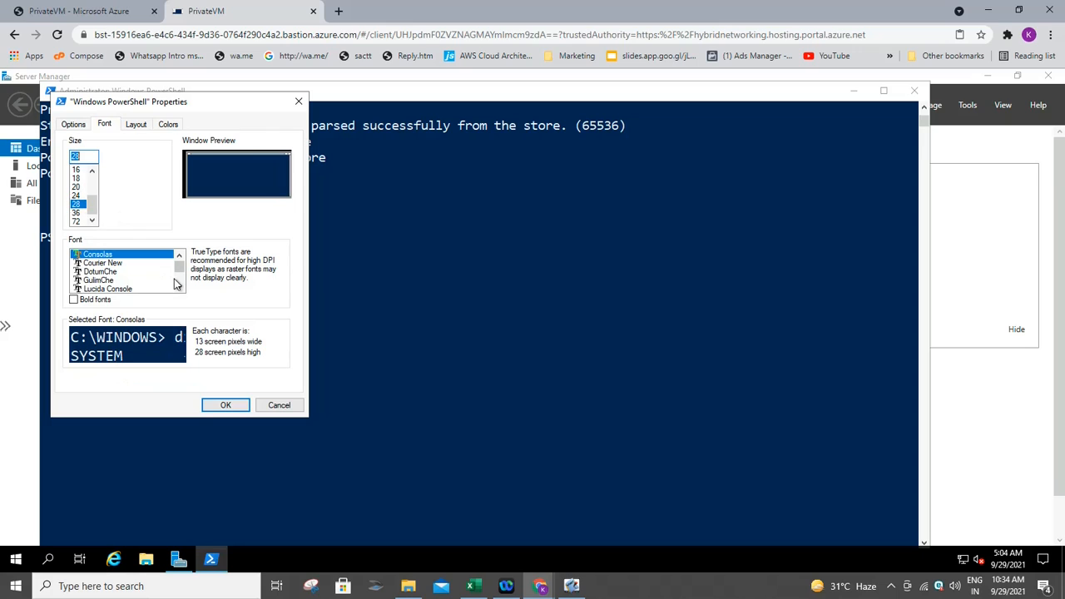
click(239, 406)
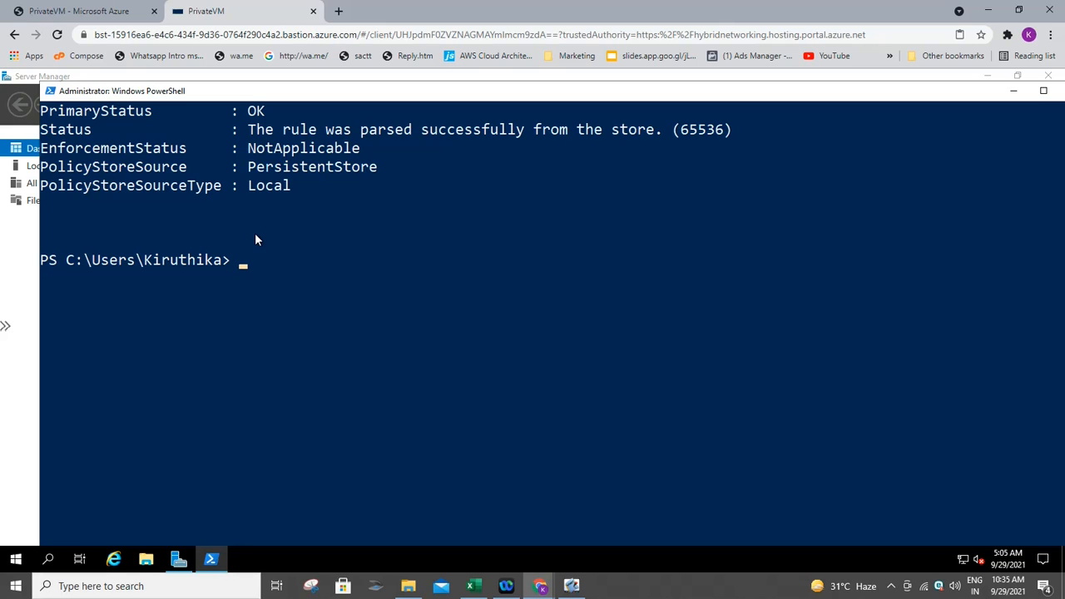
- Run mstsc /v:NVAVM from PrivateVM's PowerShell to start a remote desktop to NVAVM
text(mstsc /v>)
key(BackSpace)
text(:NVAVM)
key(Return)
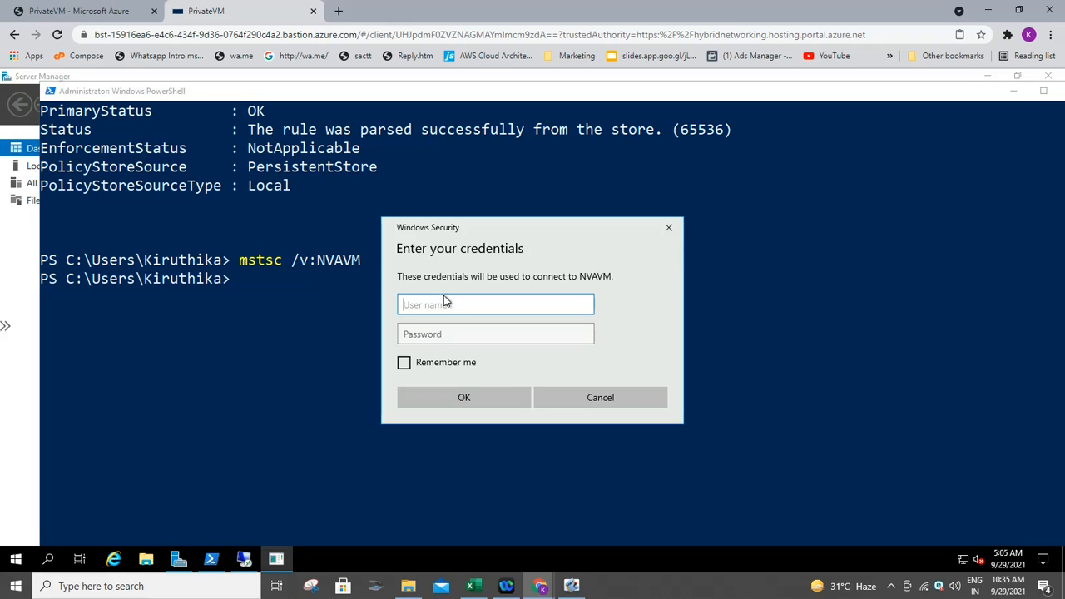
- Sign in to NVAVM with the VM username and password and accept the certificate warning
text(Kiruth)
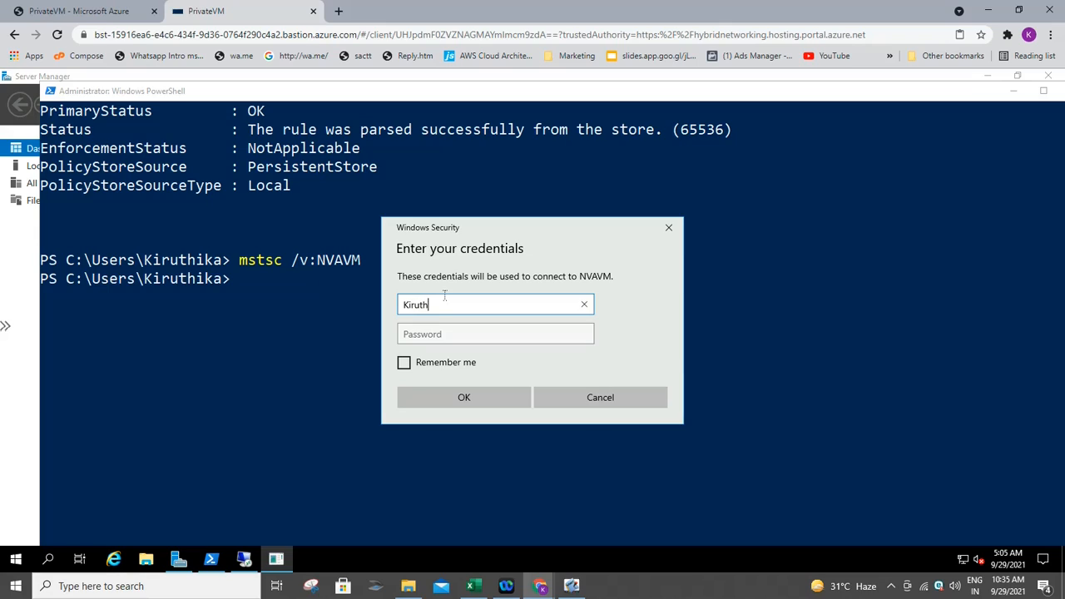
text(ika)
key(Tab)
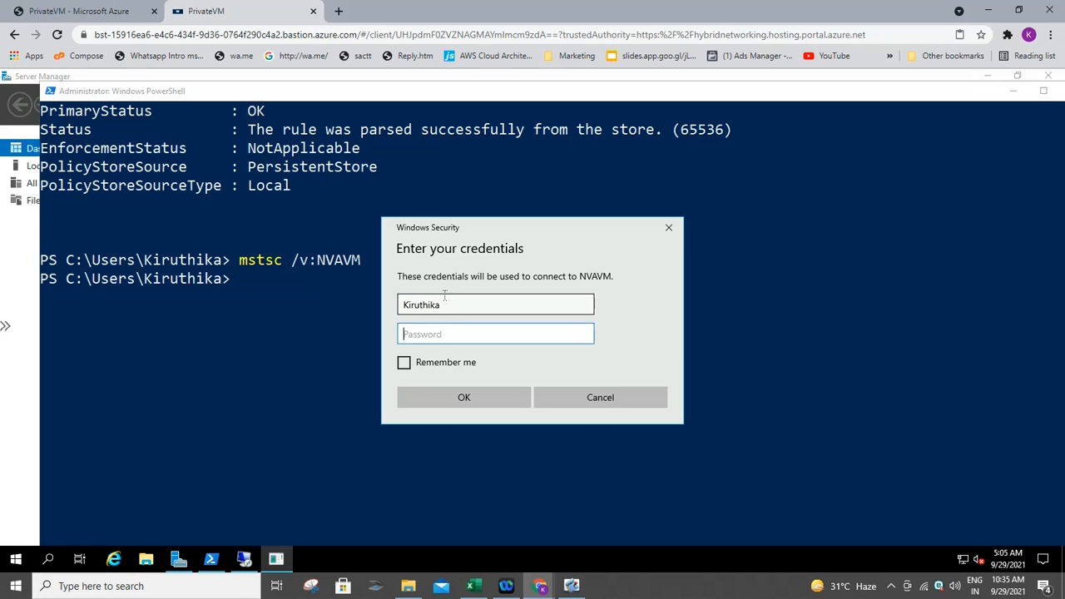
text(••••••••••••)
key(Return)
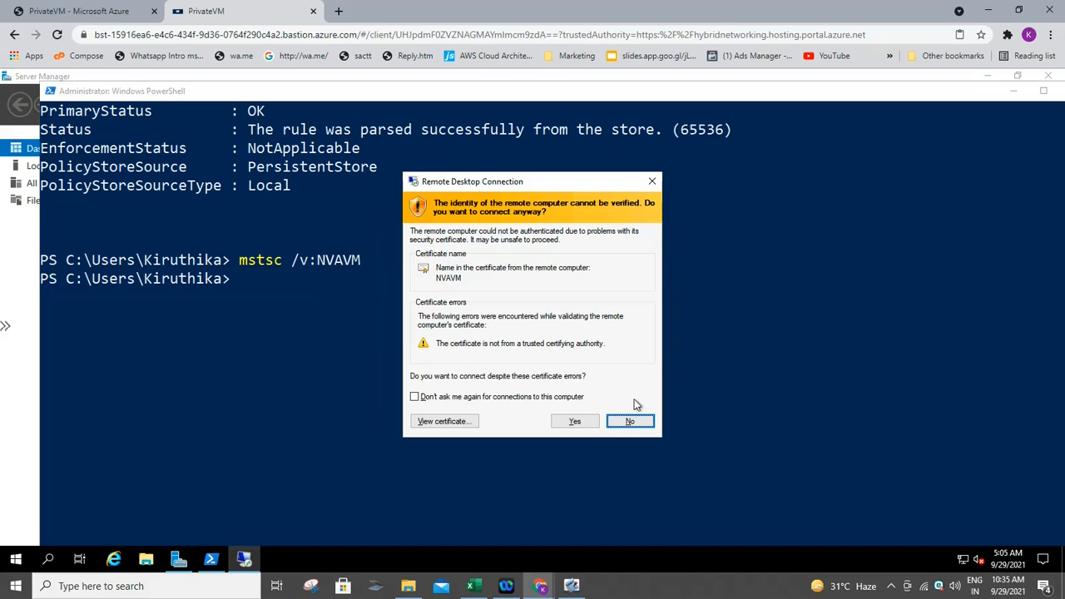
click(583, 421)
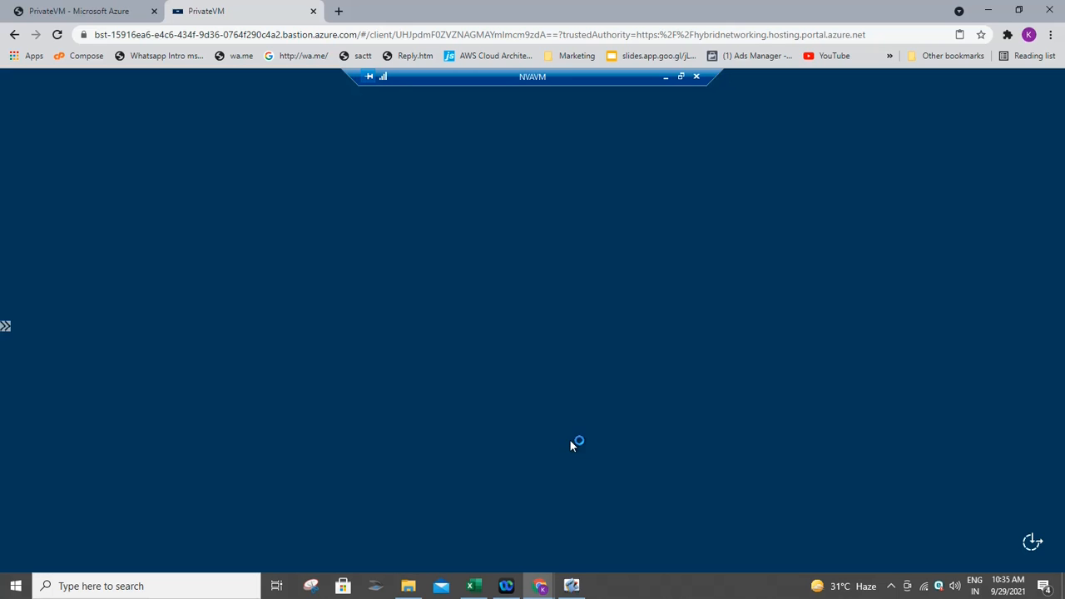
- Once NVAVM's desktop loads, expand the Windows PowerShell group in its Start menu
mouse_move(578, 588)
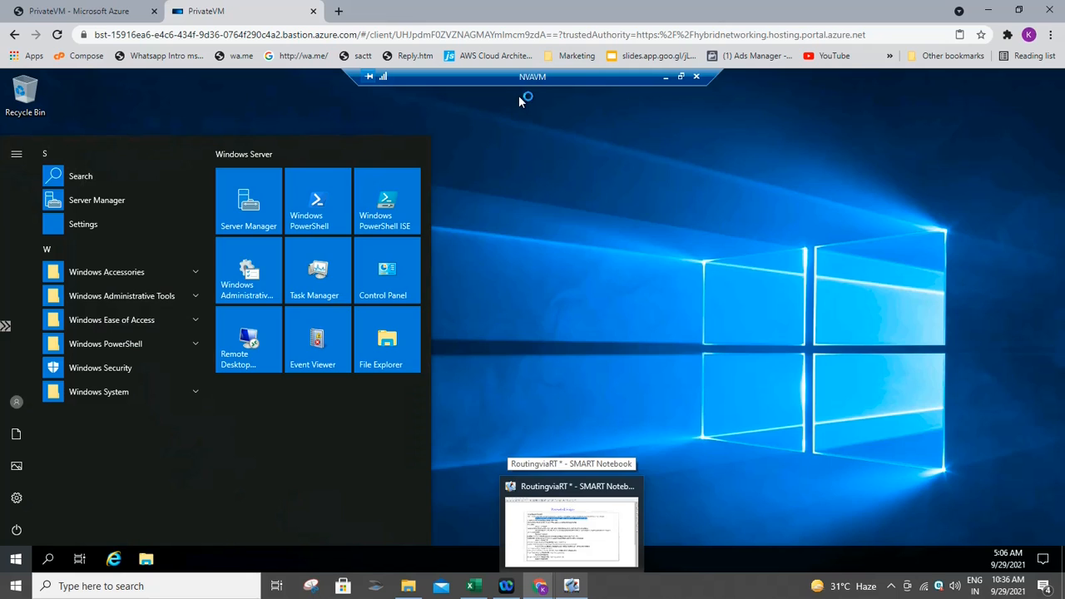
click(162, 348)
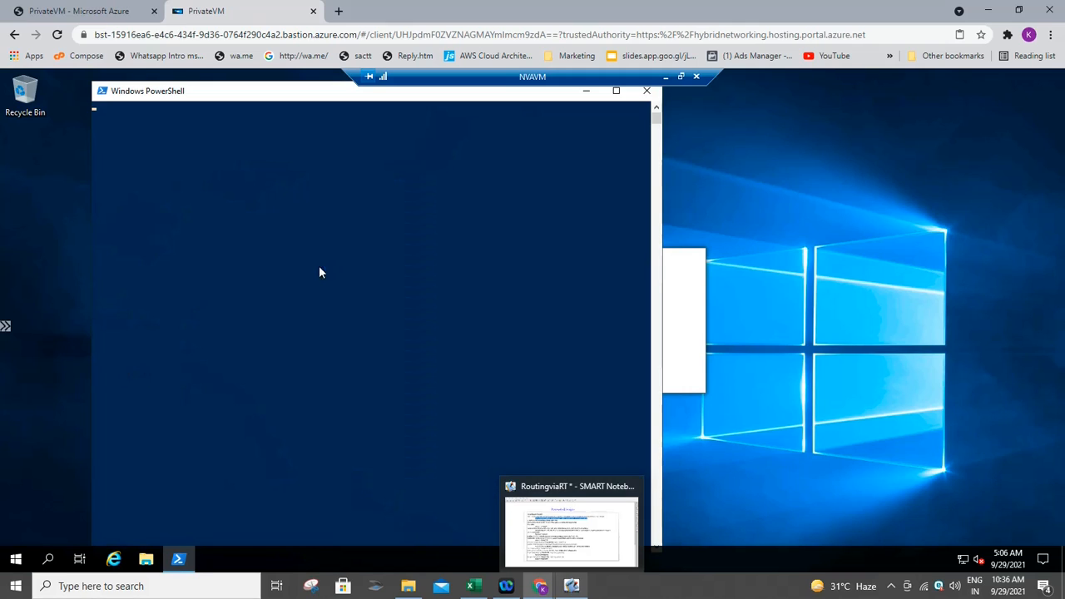
- Set NVAVM's PowerShell console font to size 28
right_click(127, 94)
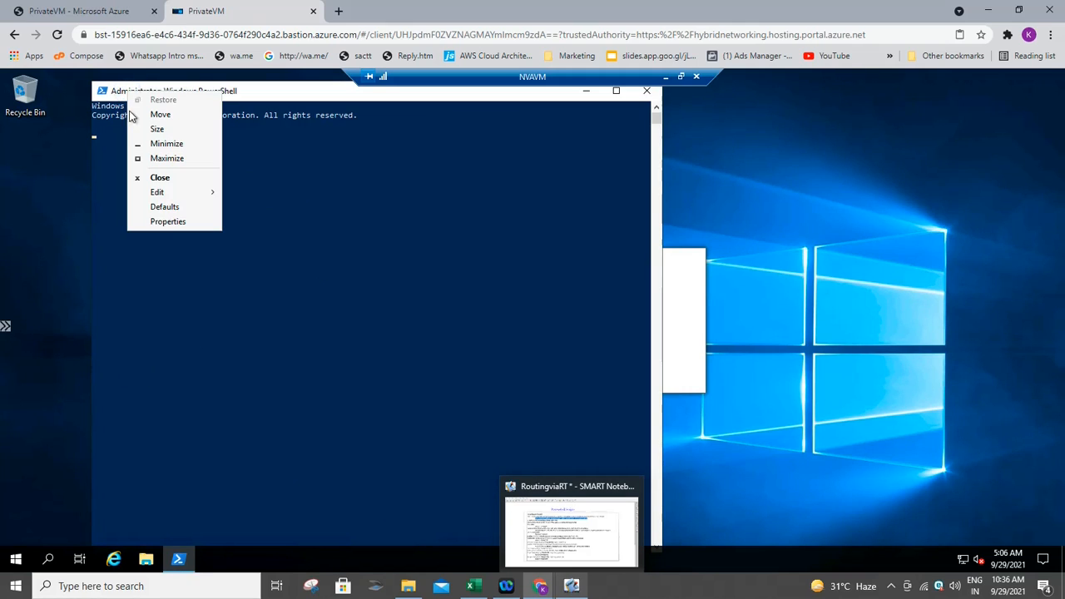
click(168, 223)
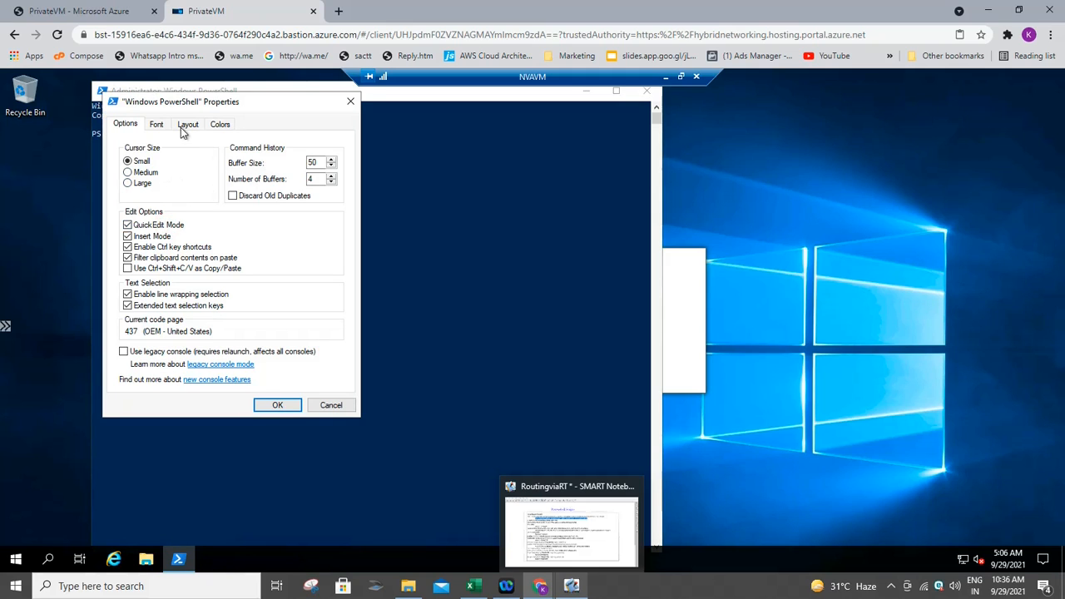
click(155, 125)
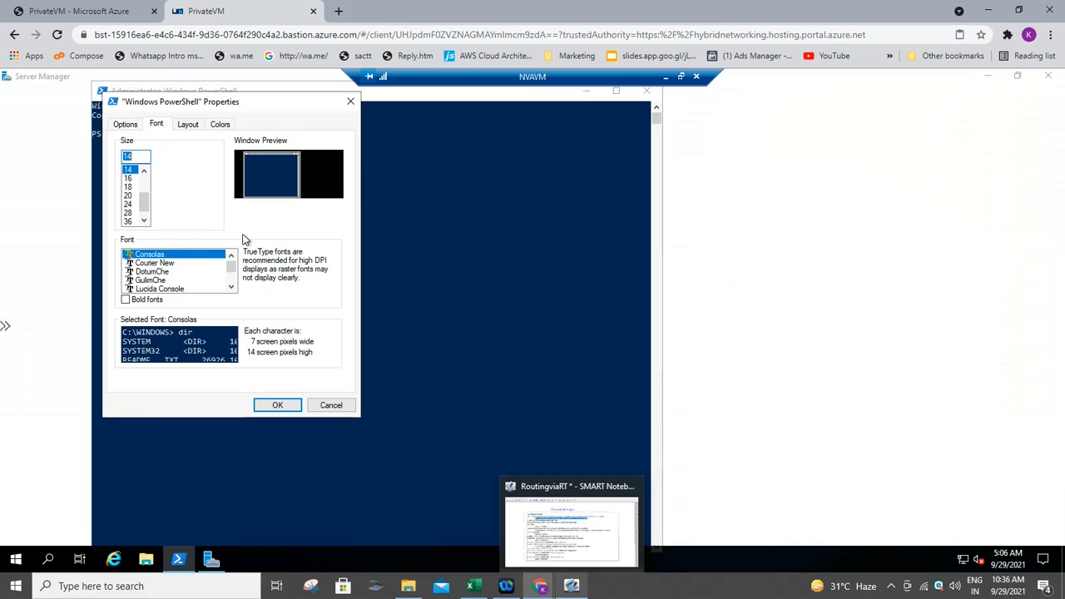
click(129, 203)
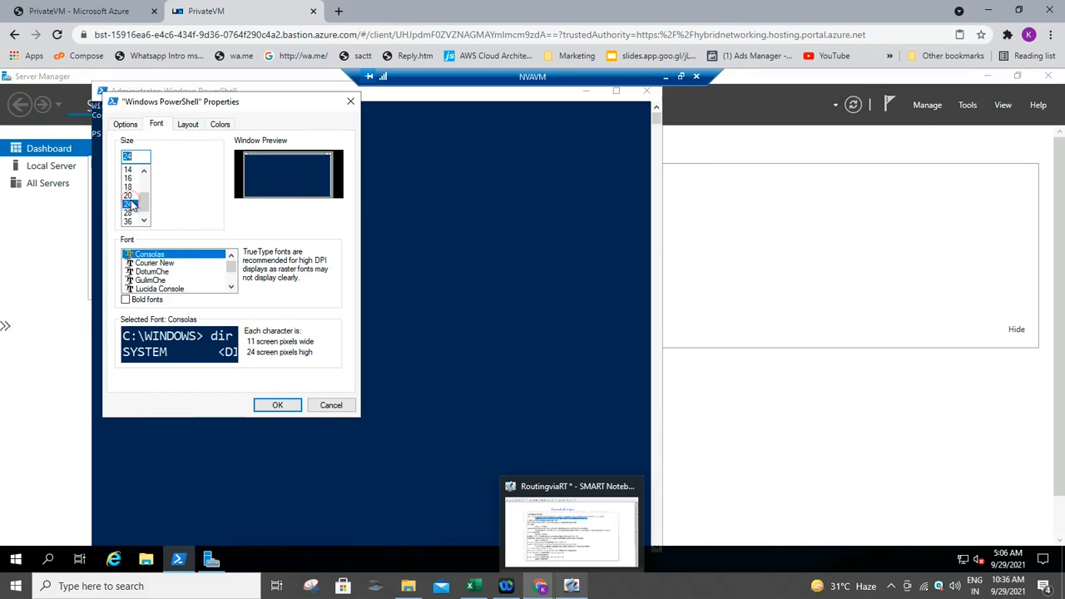
click(133, 213)
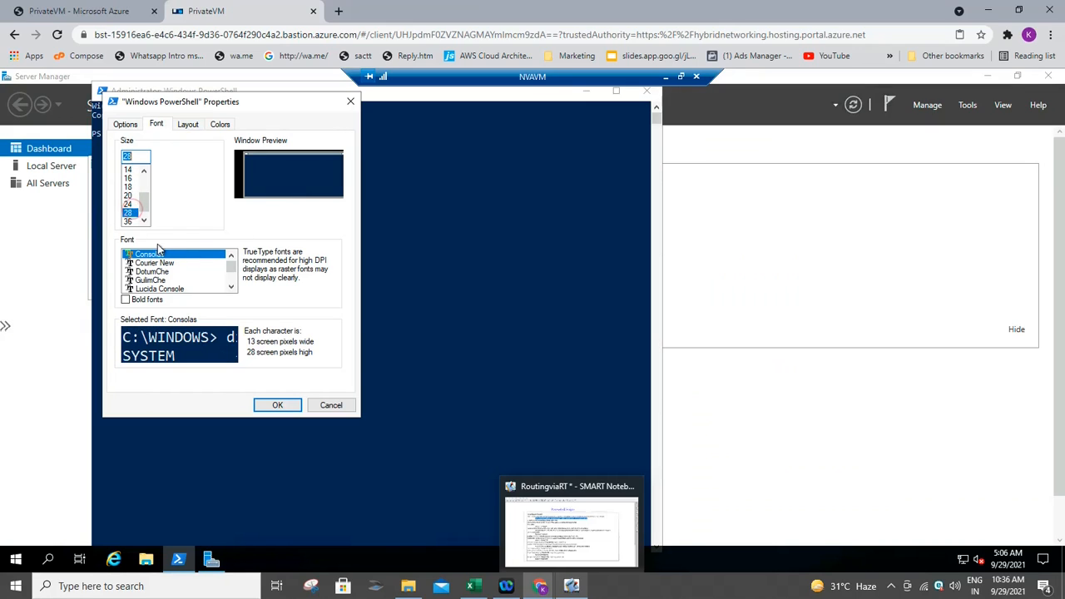
click(280, 405)
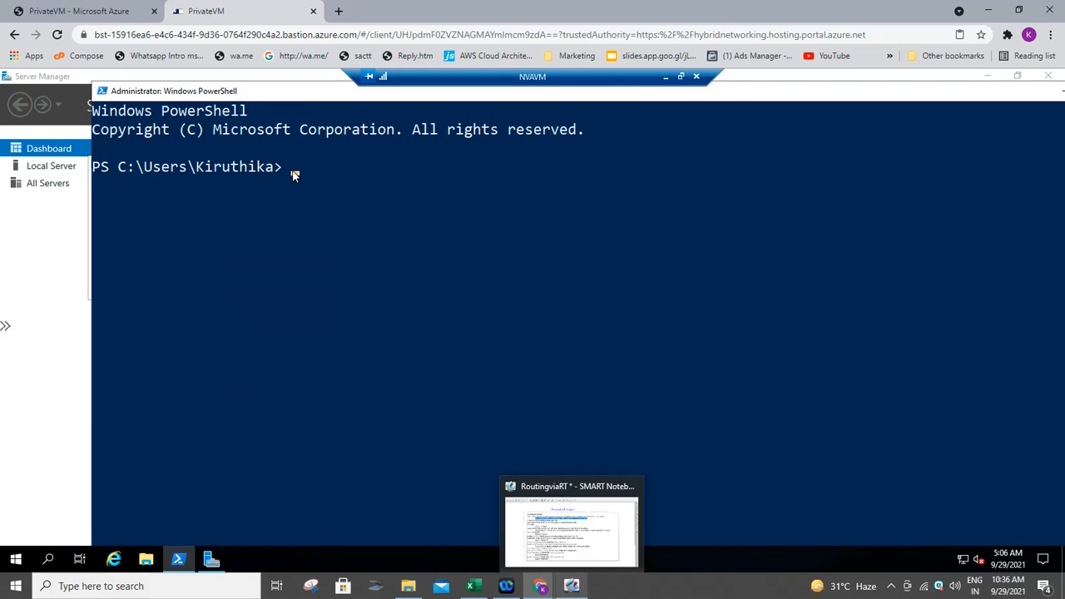
- Paste and then clear the firewall command at NVAVM's prompt, returning to the script notes
text(New-NetFirewallRule -DisplayName "Allow ICMPv4-In" -Protocol ICMPv4)
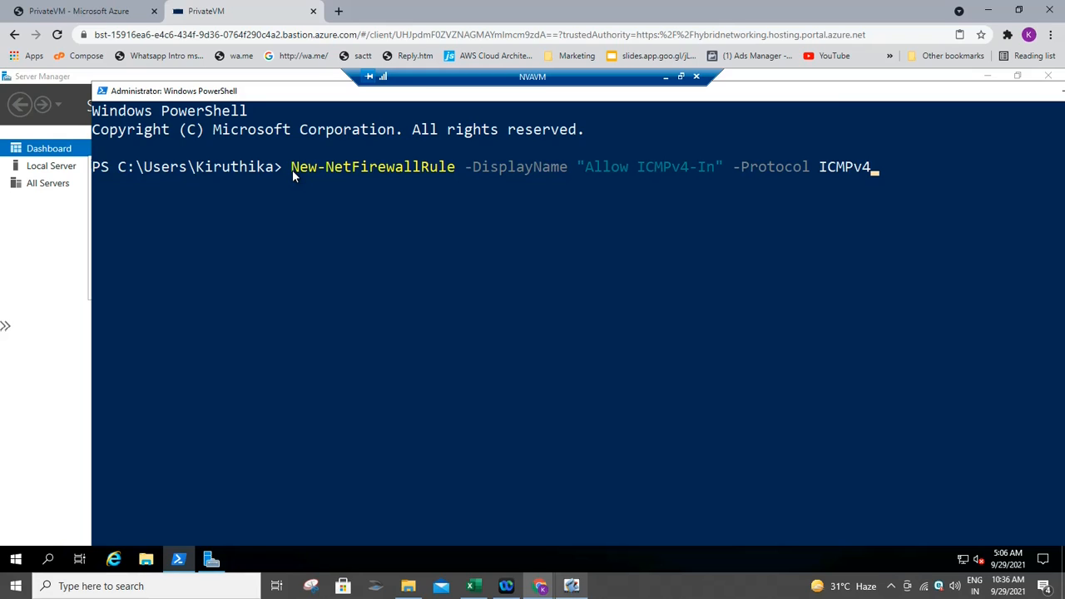
key(Escape)
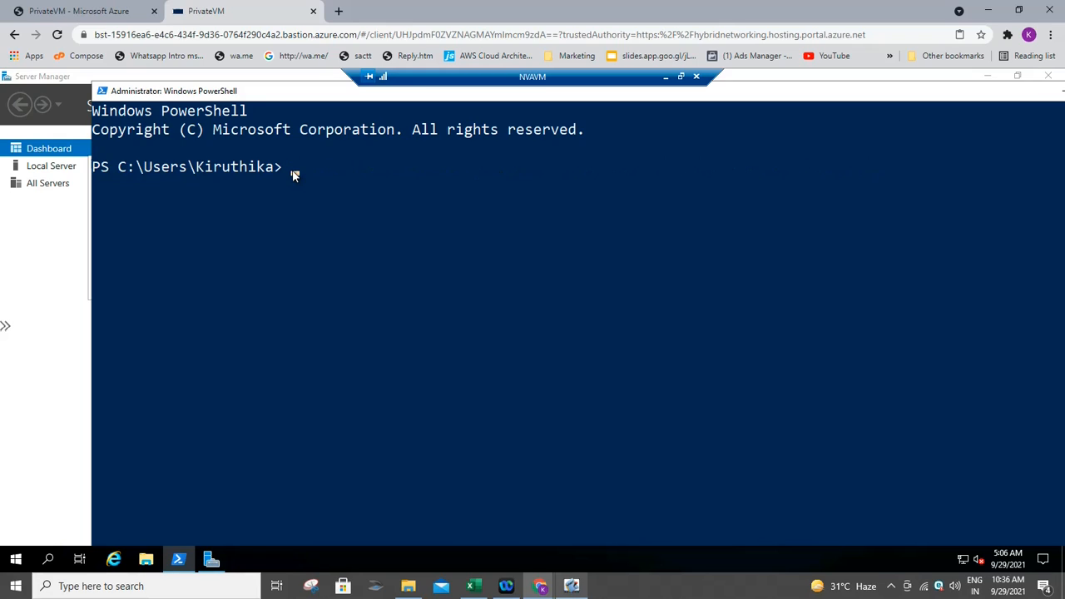
click(538, 572)
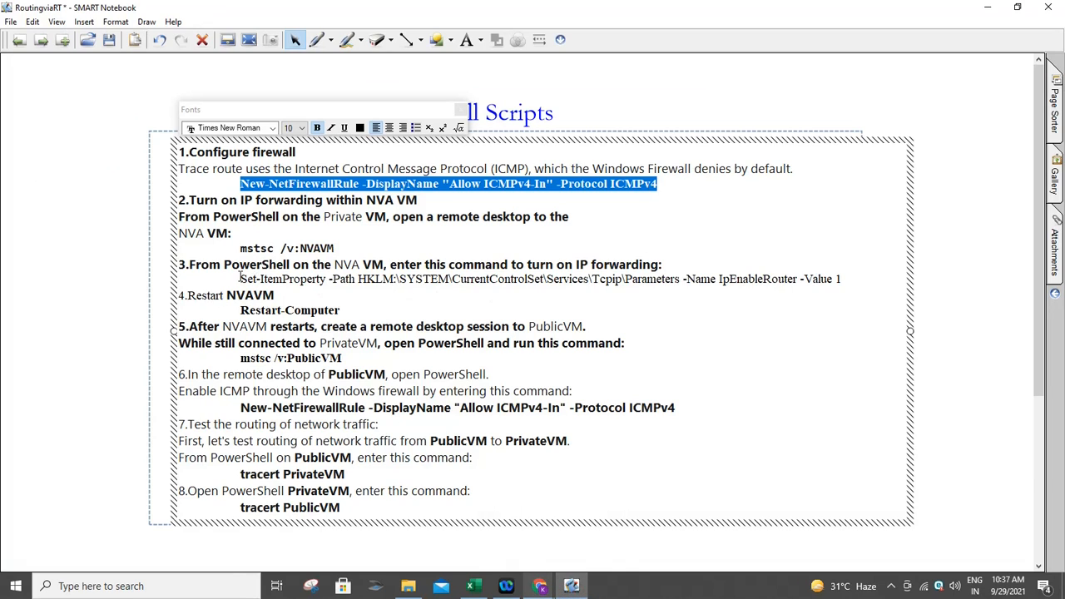
- Copy the Set-ItemProperty IpEnableRouter -Value 1 command into NVAVM's PowerShell and run it
drag(240, 278, 844, 282)
key(ctrl+c)
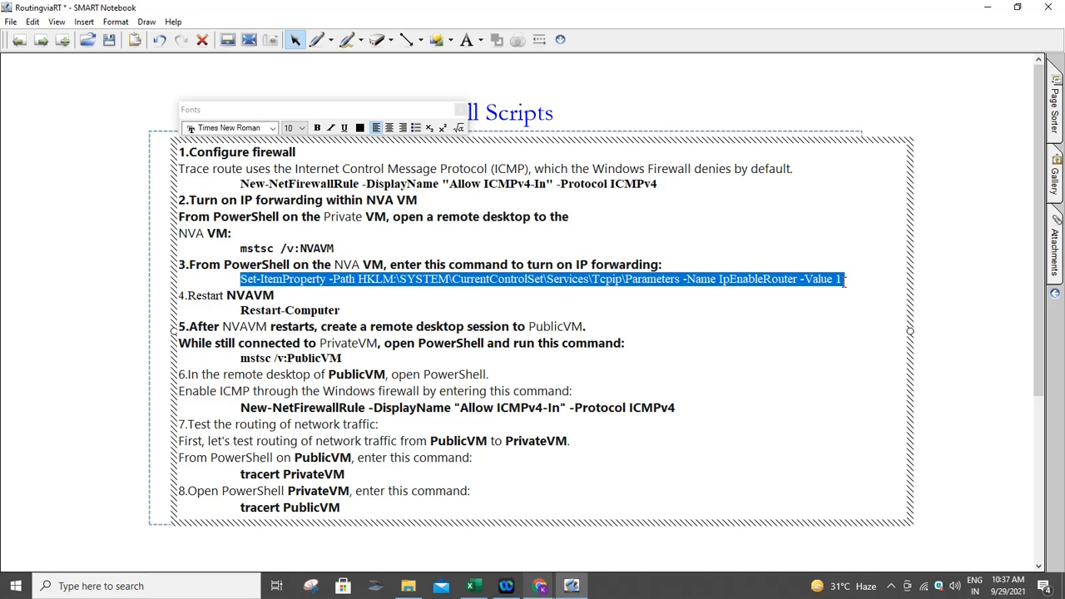
key(alt+Tab)
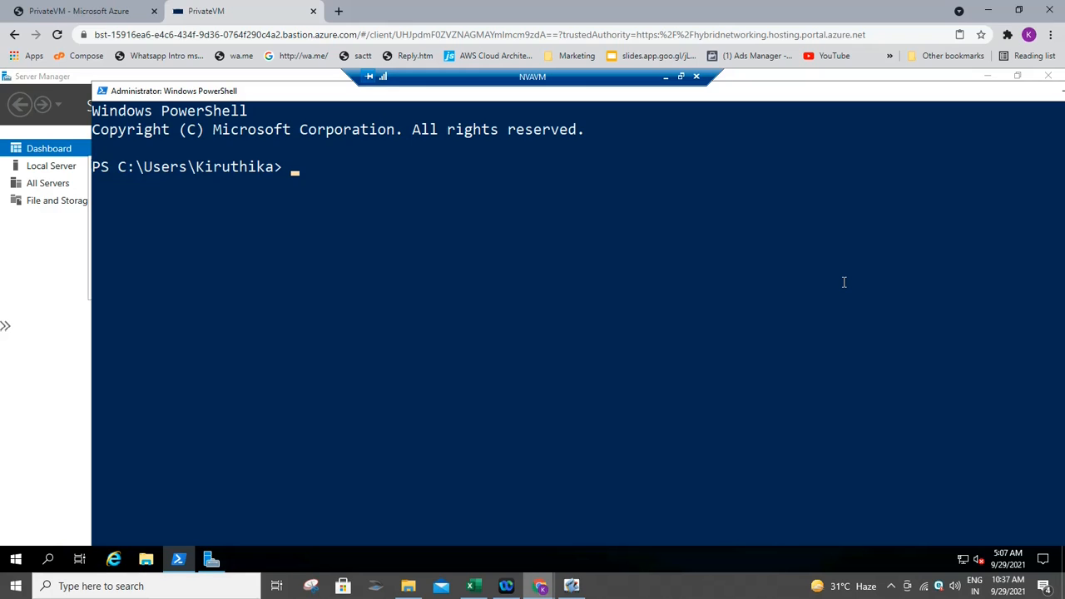
key(ctrl+v)
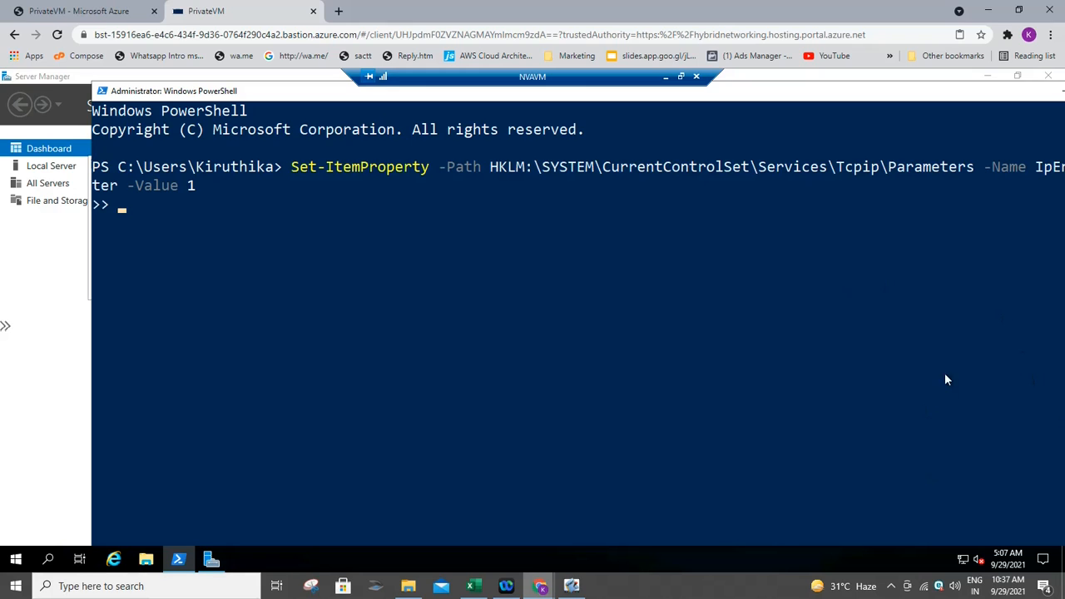
click(570, 586)
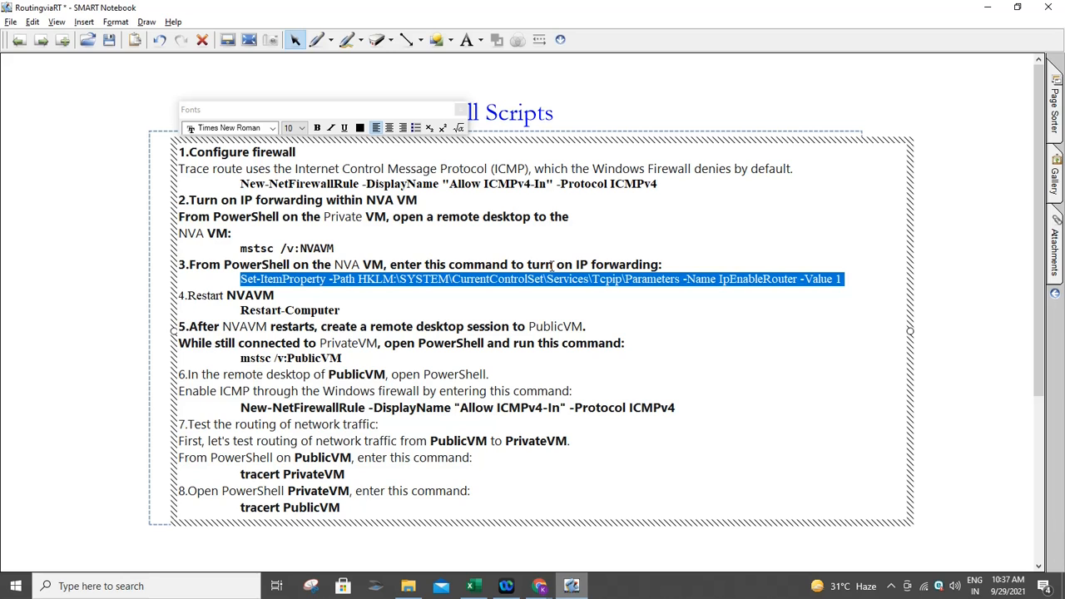
key(alt+Tab)
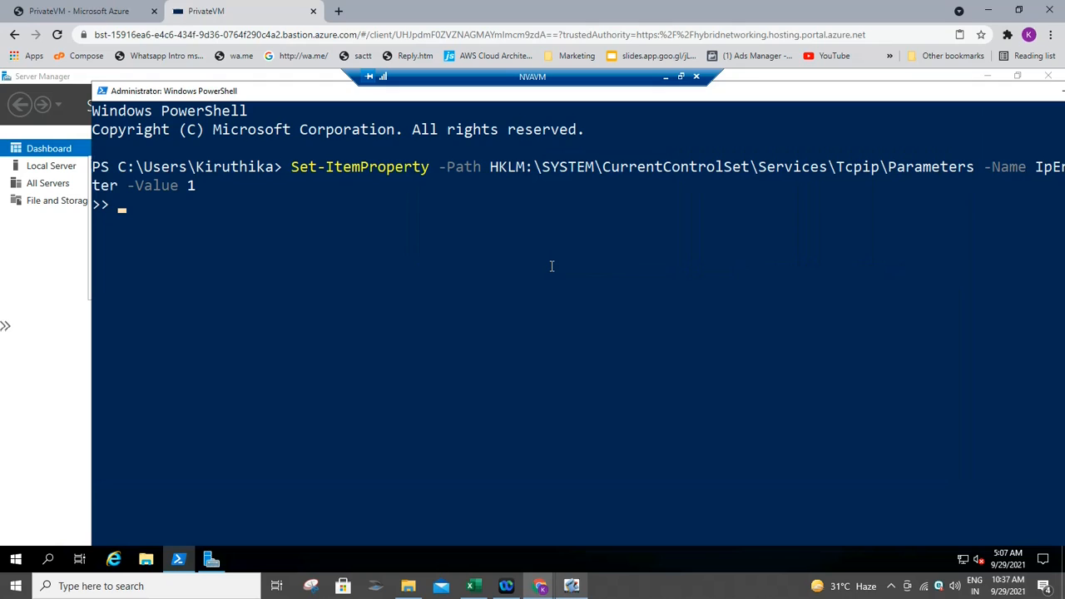
key(Return)
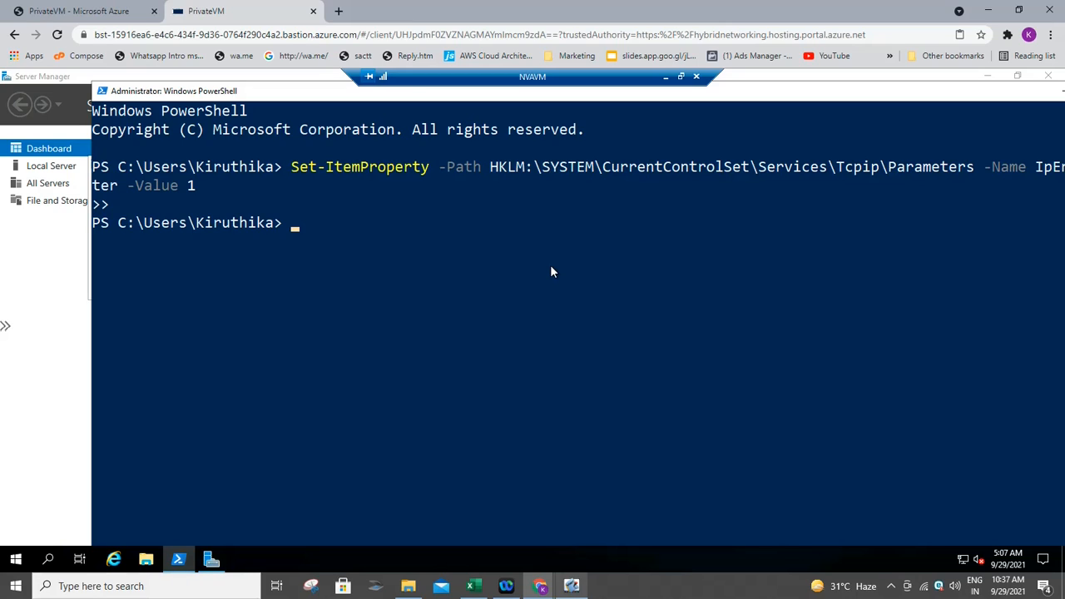
- Reboot NVAVM by running Restart-Computer in its PowerShell
text(Restart-compu)
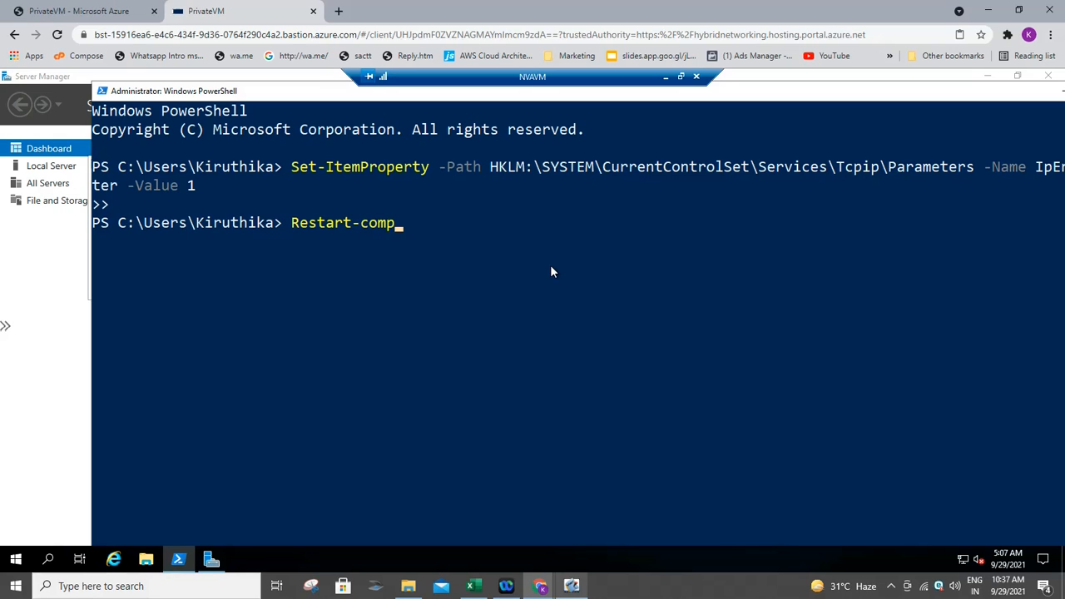
key(BackSpace)
key(BackSpace)
key(BackSpace)
key(BackSpace)
key(BackSpace)
text(c)
key(Tab)
text(cc)
key(BackSpace)
key(BackSpace)
key(Return)
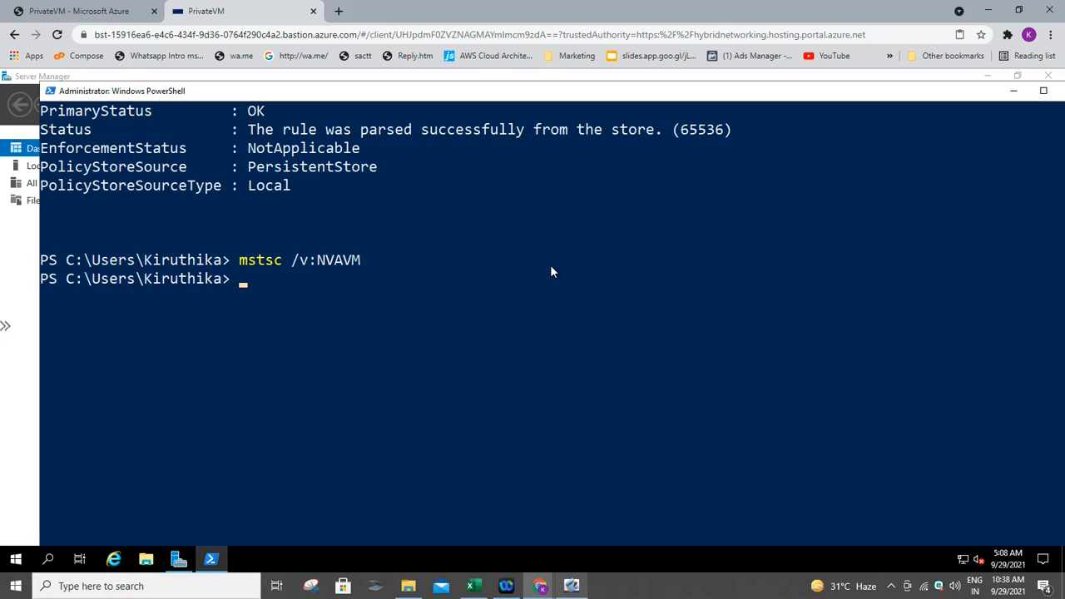
- Run tracert PrivateVM on PublicVM, reaching 10.0.1.4 via nvavm (10.0.2.4), then return to SMART Notebook
key(Up)
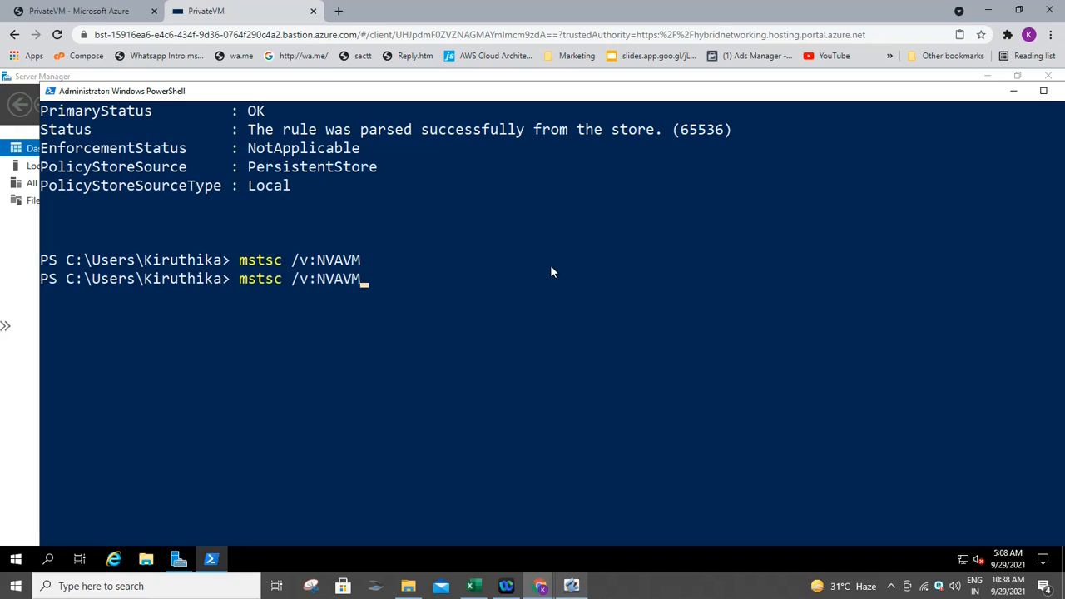
key(BackSpace)
key(BackSpace)
key(BackSpace)
key(BackSpace)
key(BackSpace)
text(puu)
key(BackSpace)
key(BackSpace)
key(BackSpace)
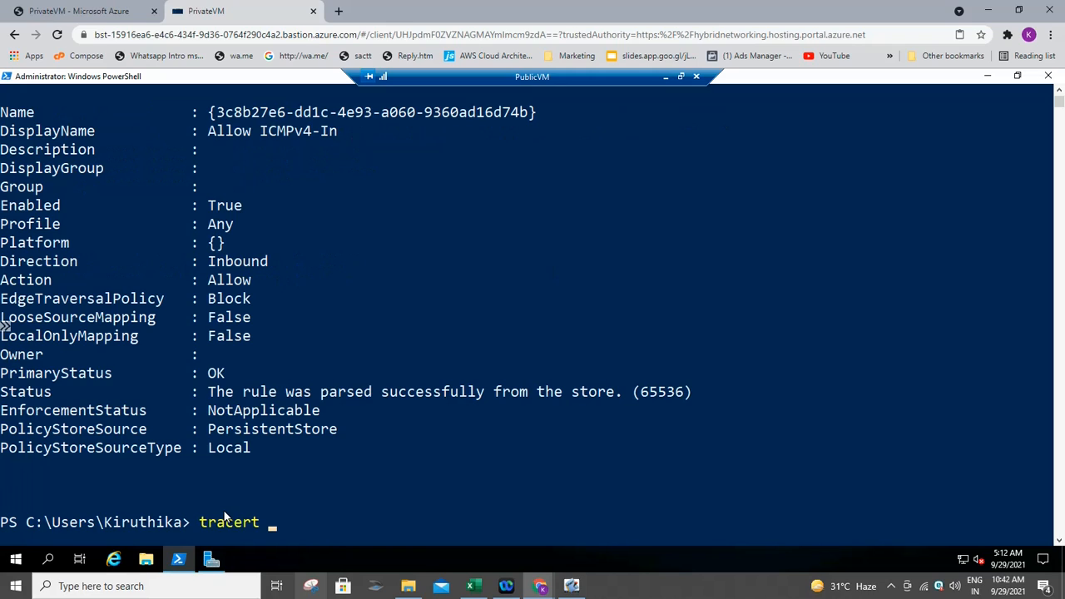
text(PrivateVM)
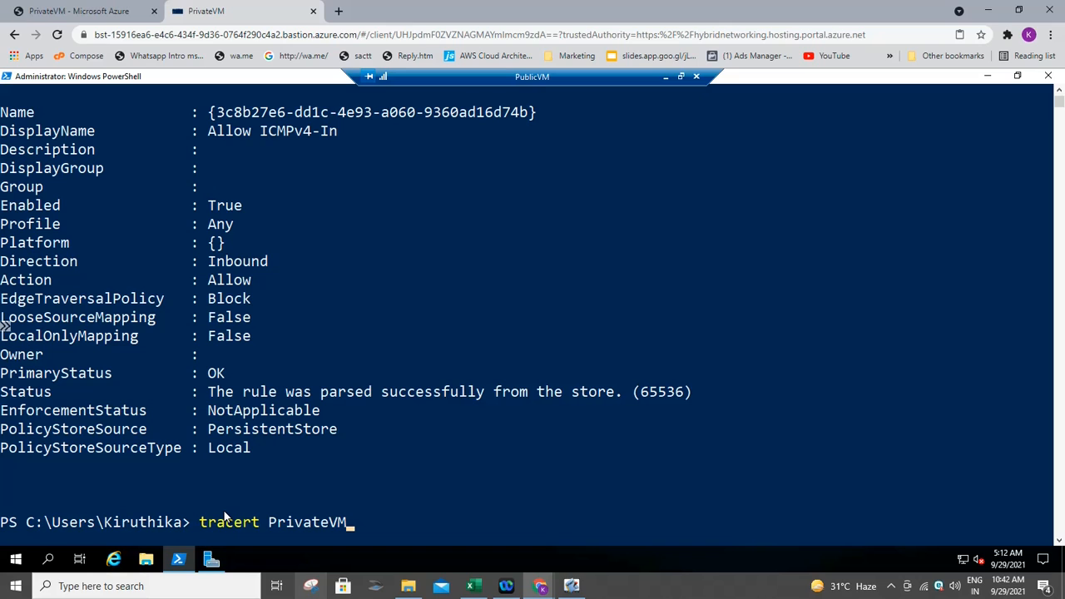
key(Return)
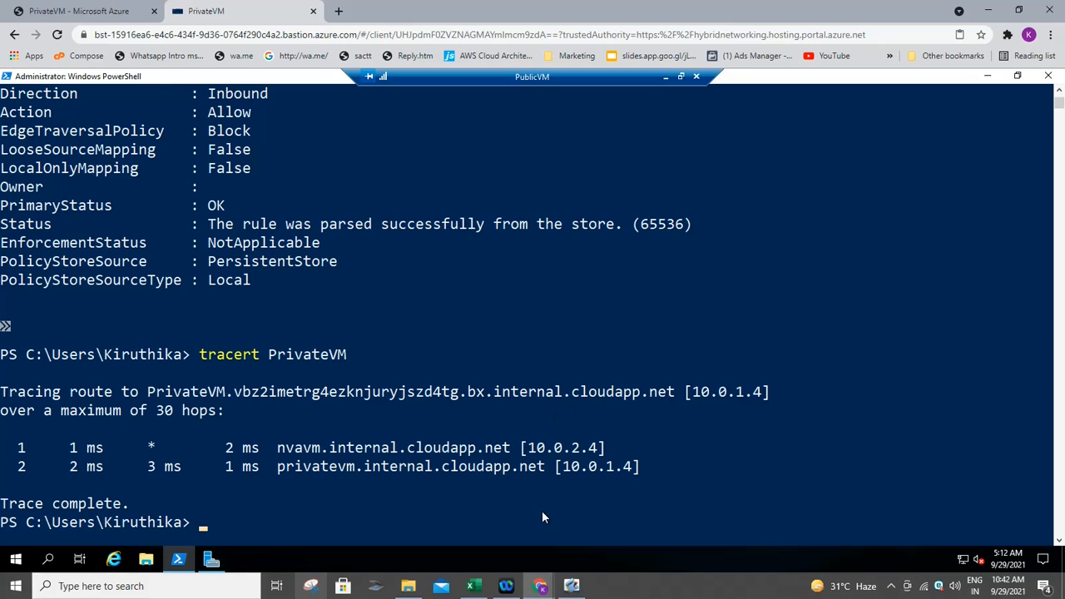
click(568, 587)
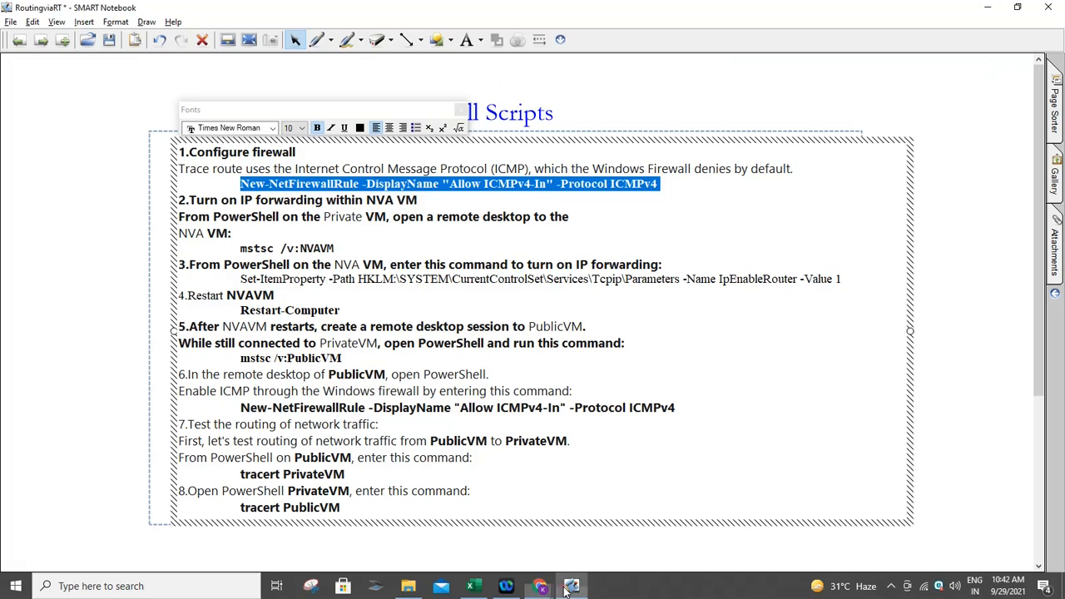
- Page through the notes to reach the PublicVM, NVAVM and PrivateVM network diagram
click(40, 42)
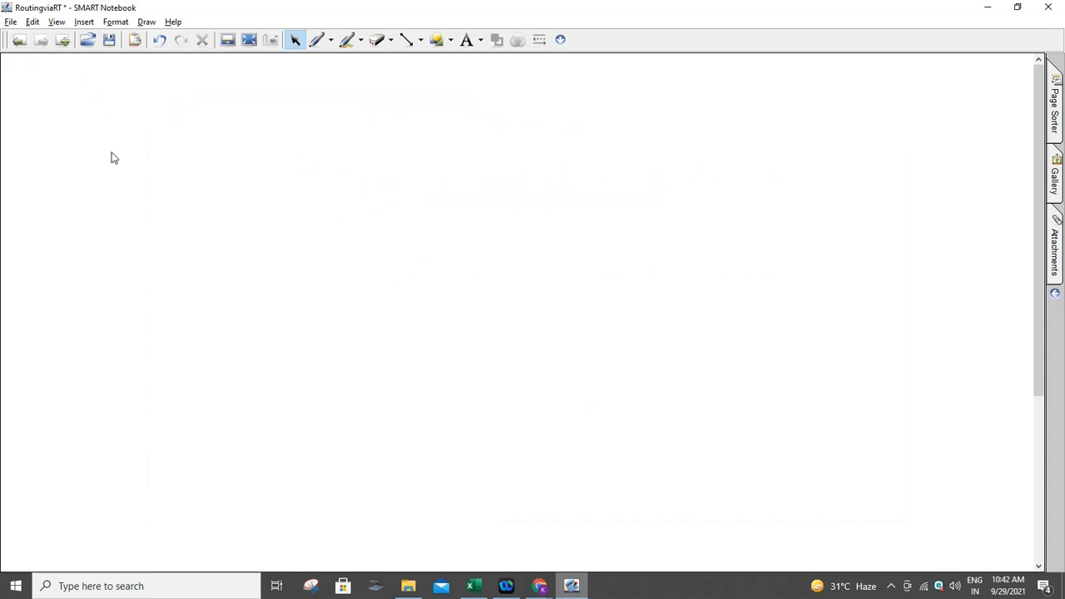
click(18, 41)
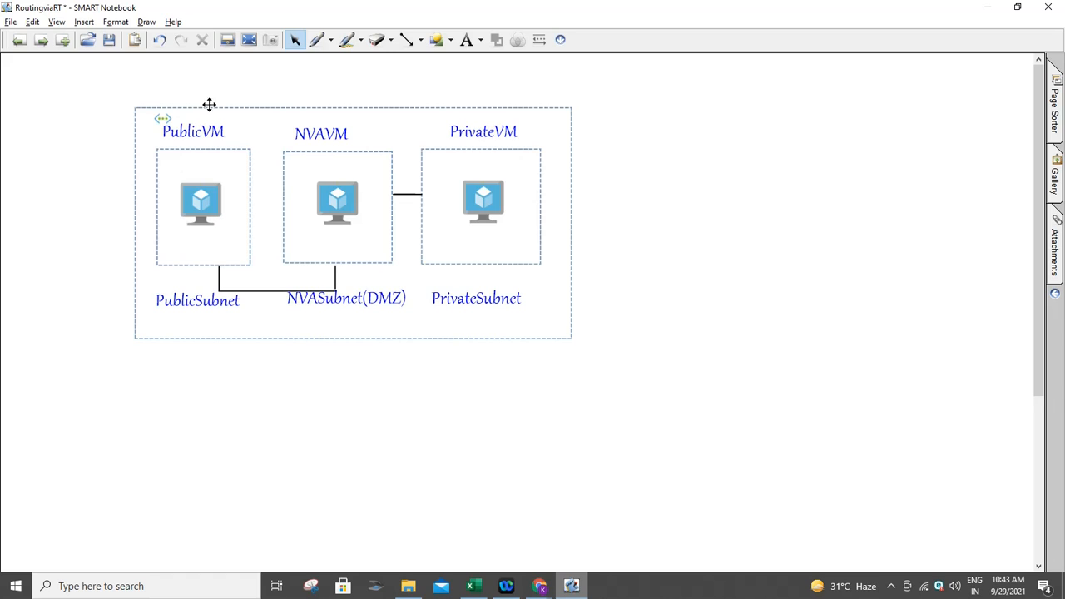
- With a red pen, handwrite 10.0.0.4 in the PublicVM box
click(317, 40)
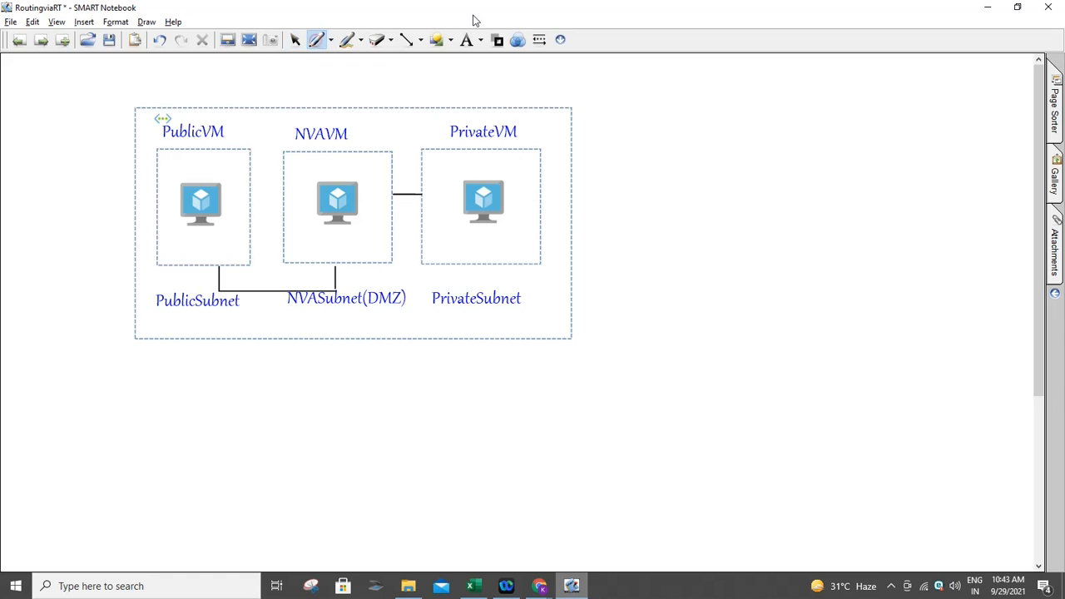
click(498, 40)
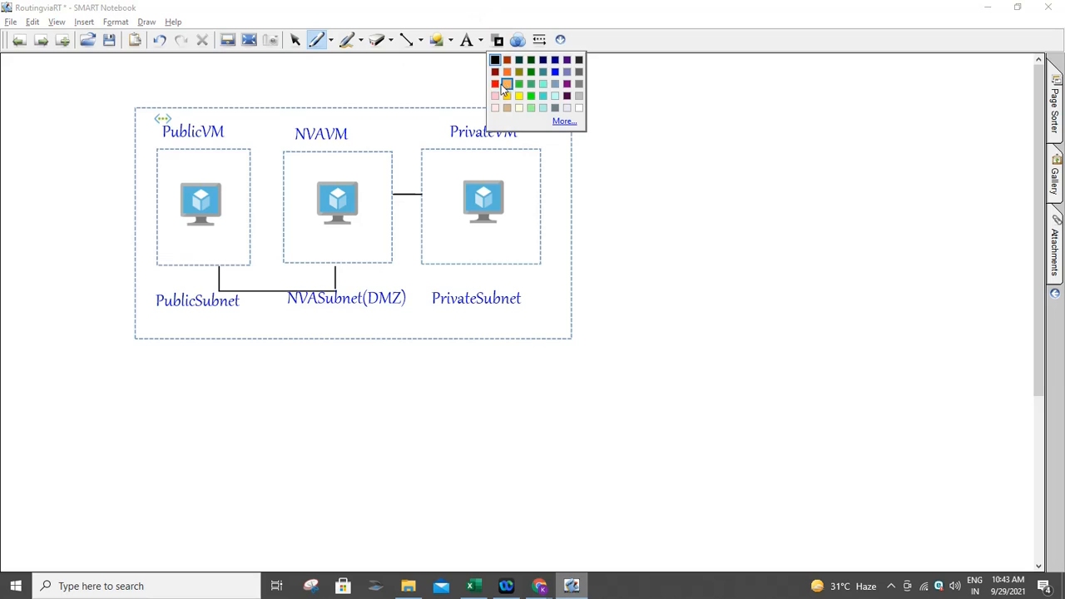
click(505, 85)
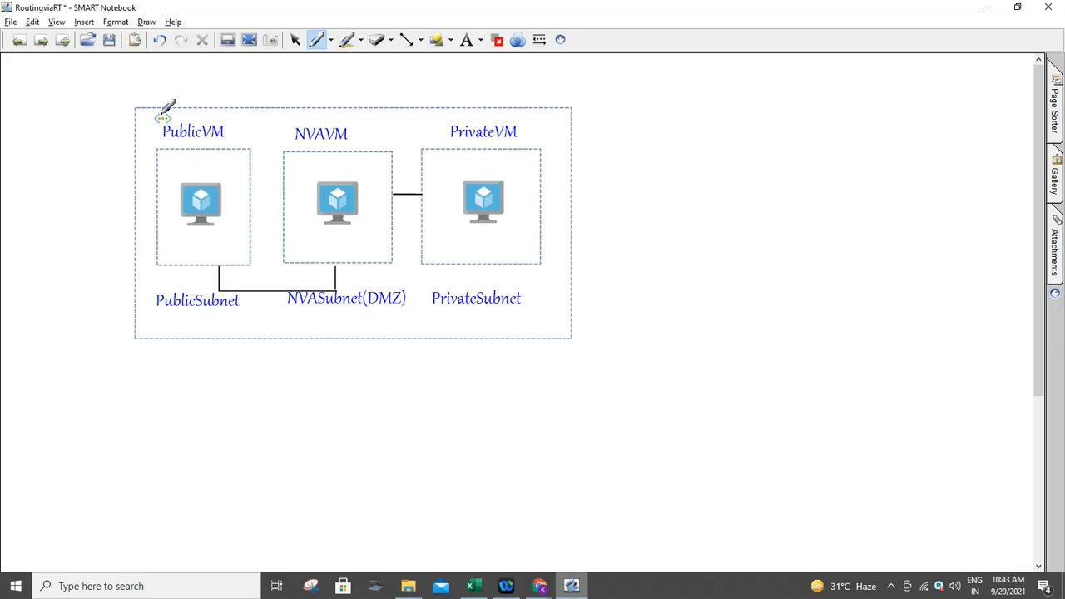
mouse_move(166, 167)
mouse_down()
mouse_move(165, 179)
mouse_move(176, 168)
mouse_move(233, 176)
mouse_up()
click(182, 173)
click(199, 171)
click(218, 172)
- Handwrite NVAVM's 10.0.2.4 and PrivateVM's 10.0.1.4 in red in their boxes
mouse_move(294, 163)
mouse_down()
mouse_move(292, 173)
mouse_move(303, 165)
mouse_move(364, 175)
mouse_up()
click(309, 171)
click(333, 170)
click(355, 167)
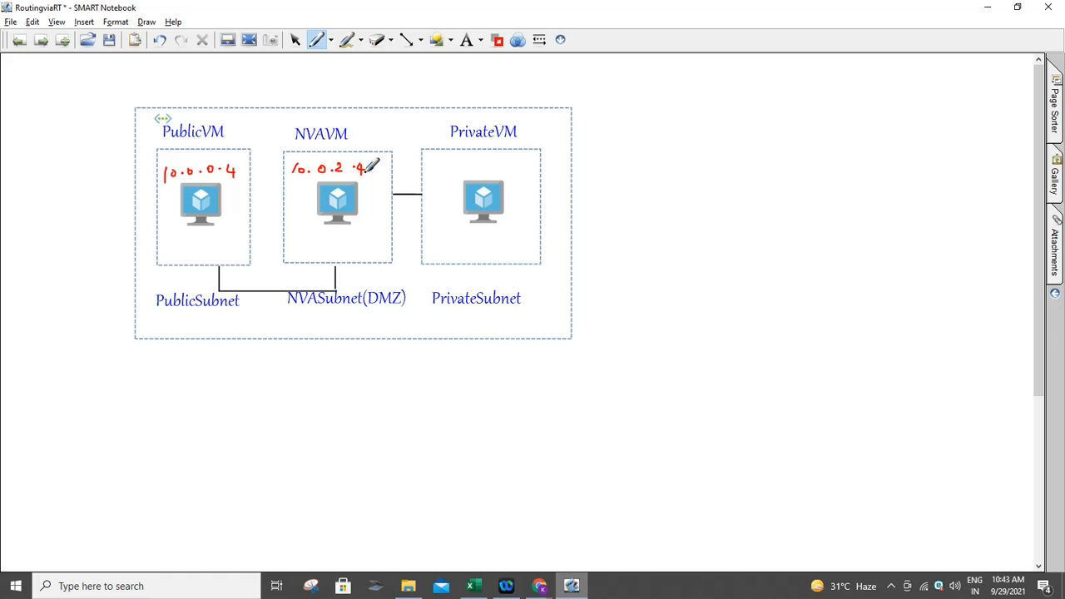
mouse_move(435, 168)
mouse_down()
mouse_move(435, 179)
mouse_move(446, 169)
mouse_move(509, 169)
mouse_move(504, 176)
mouse_up()
click(457, 173)
click(478, 172)
click(495, 168)
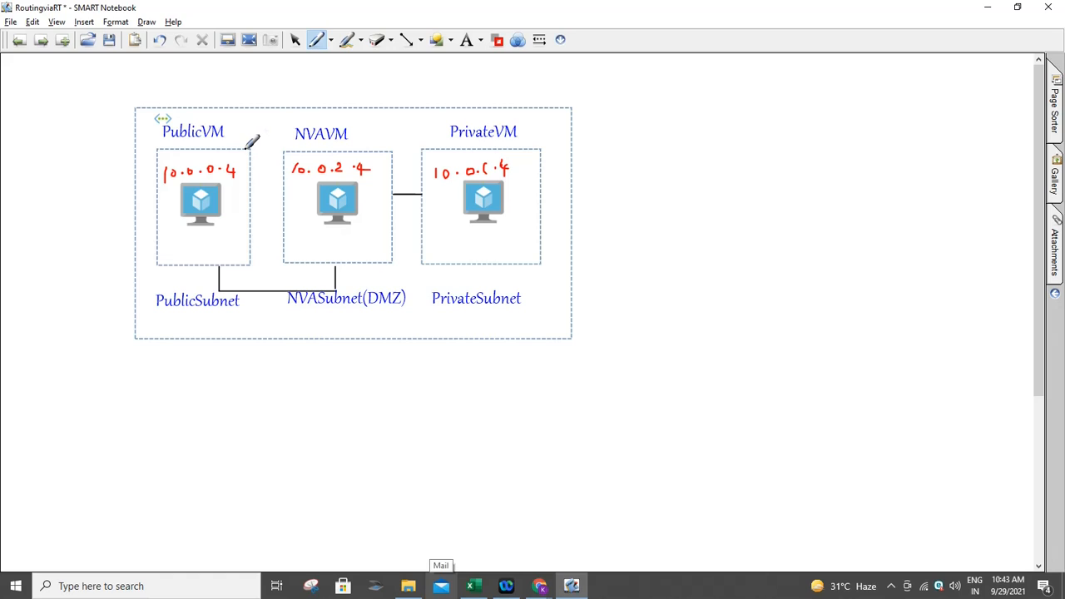
- Draw red route lines from PublicVM through NVAVM to PrivateVM, undoing a stray stroke, and return to PublicVM's PowerShell
mouse_move(242, 148)
mouse_down()
mouse_move(316, 105)
mouse_move(496, 142)
mouse_up()
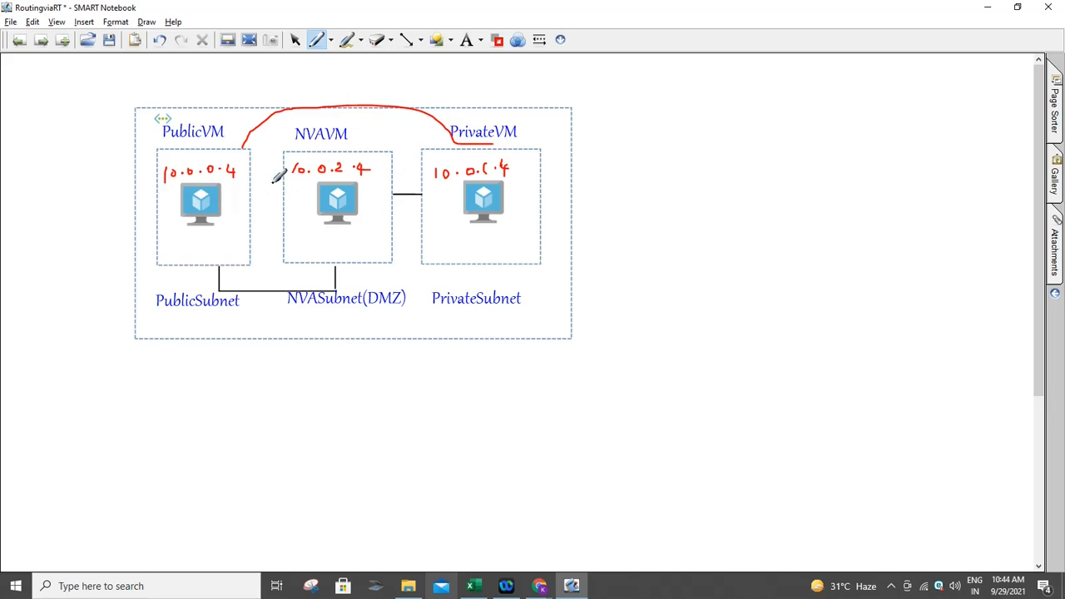
drag(250, 156, 308, 206)
key(ctrl+z)
mouse_move(217, 266)
mouse_down()
mouse_move(220, 284)
mouse_move(241, 291)
mouse_move(332, 289)
mouse_move(358, 288)
mouse_move(354, 262)
mouse_up()
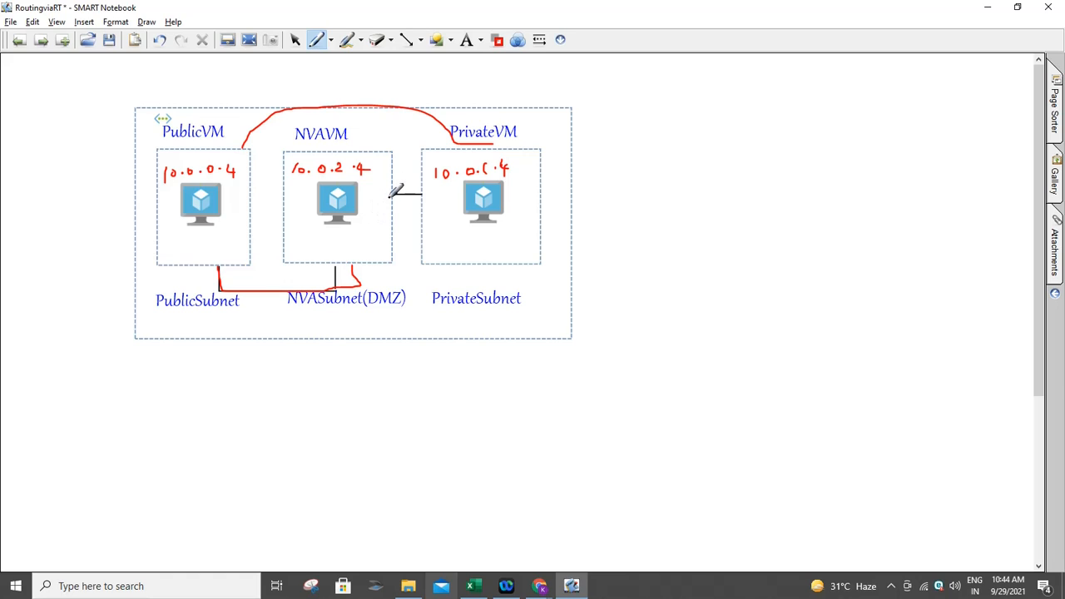
drag(387, 198, 424, 195)
click(540, 587)
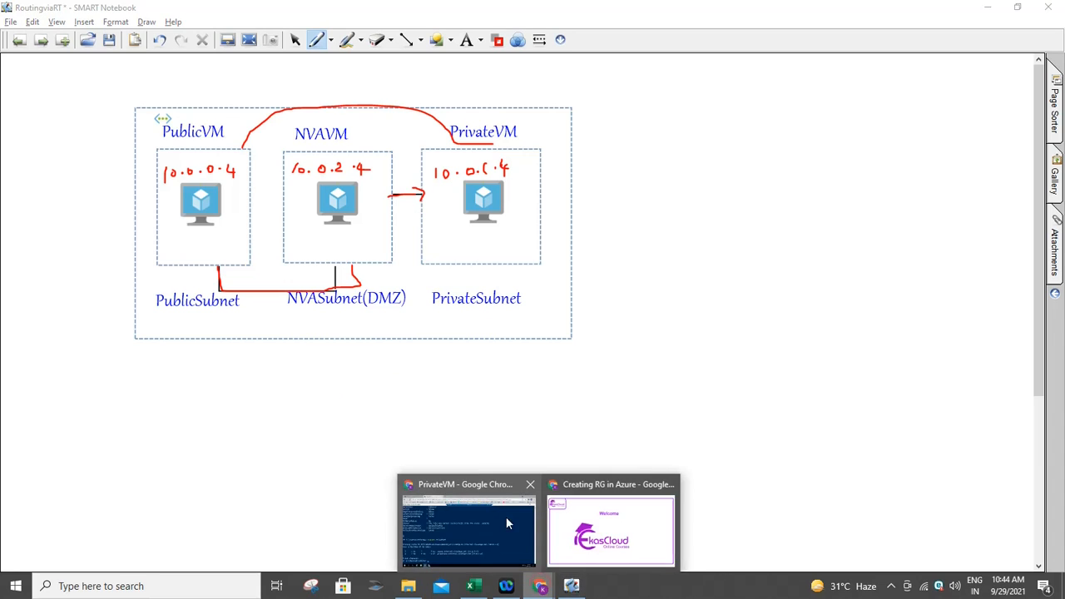
click(468, 517)
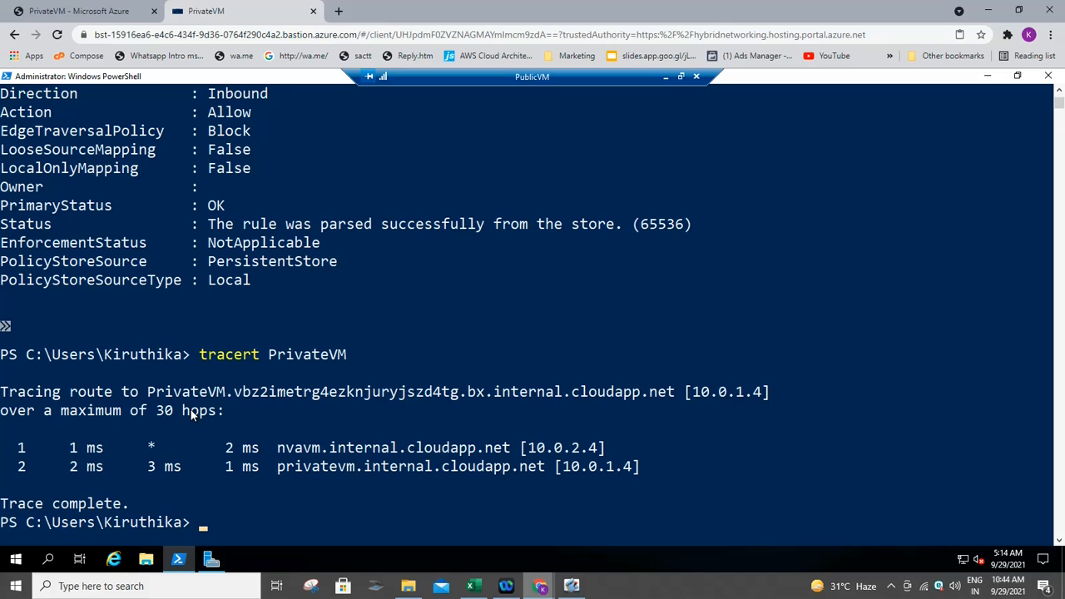
- Scroll PublicVM's PowerShell up to show the two-hop tracert through nvavm (10.0.2.4) to 10.0.1.4
scroll(191, 413, up, 1)
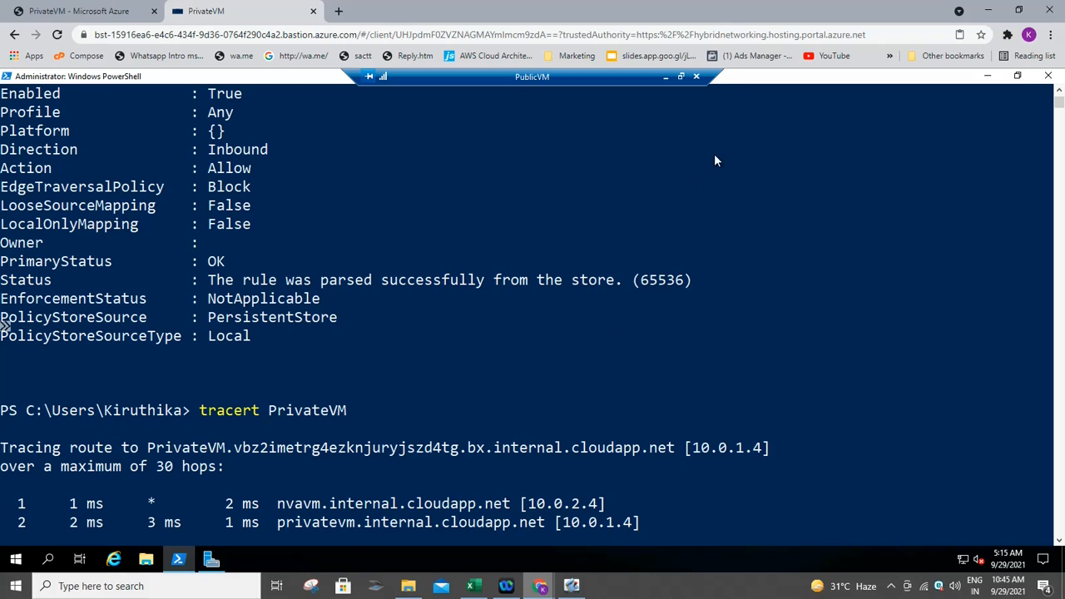
- Disconnect the PublicVM remote session, return to PrivateVM's PowerShell and begin typing tracert
click(697, 79)
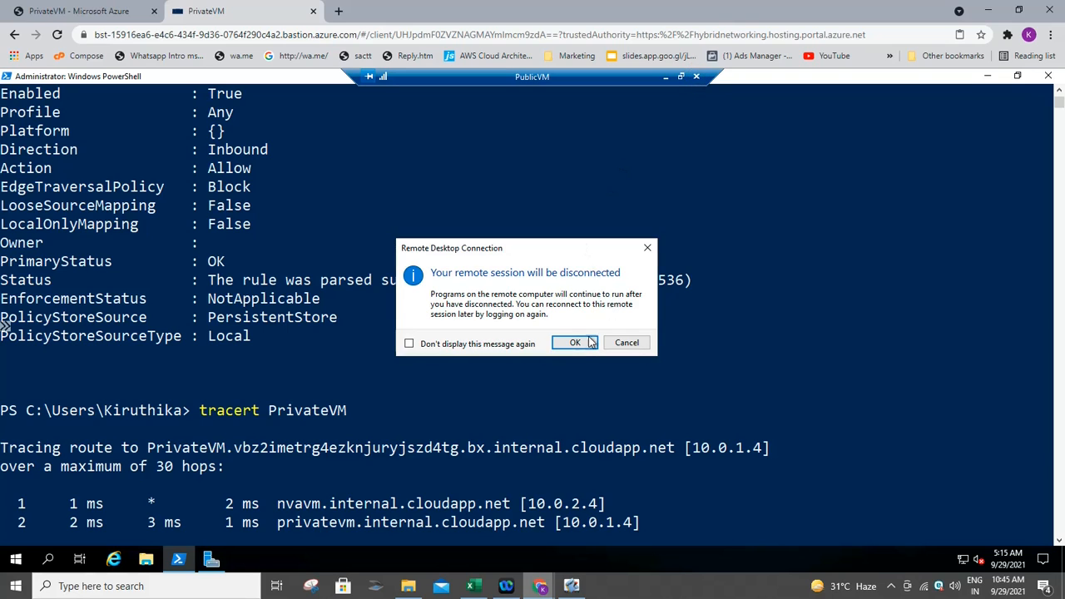
click(588, 342)
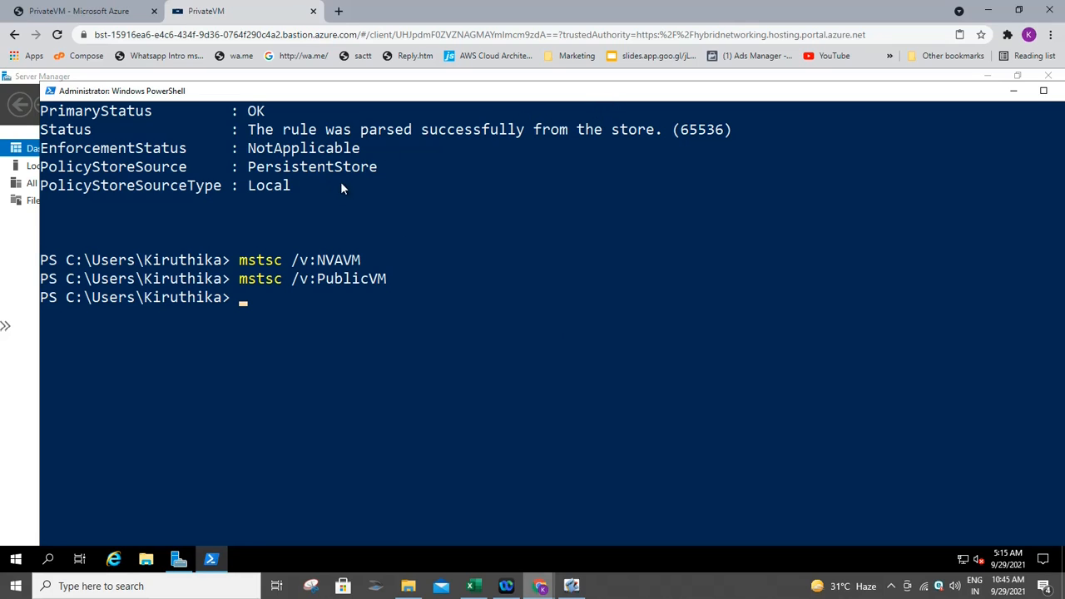
click(26, 245)
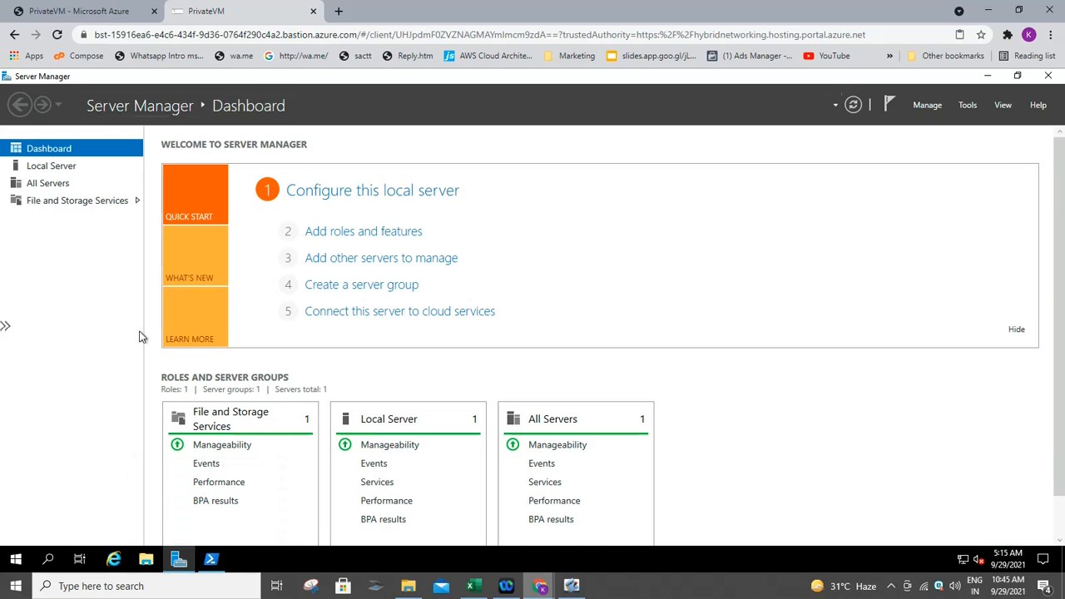
click(211, 558)
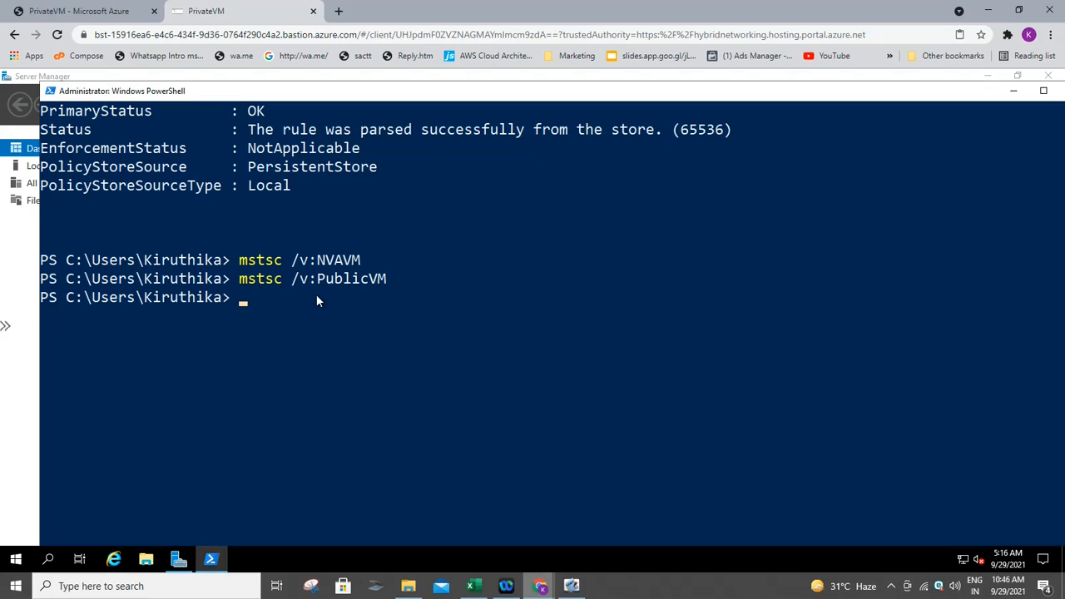
text(tracert)
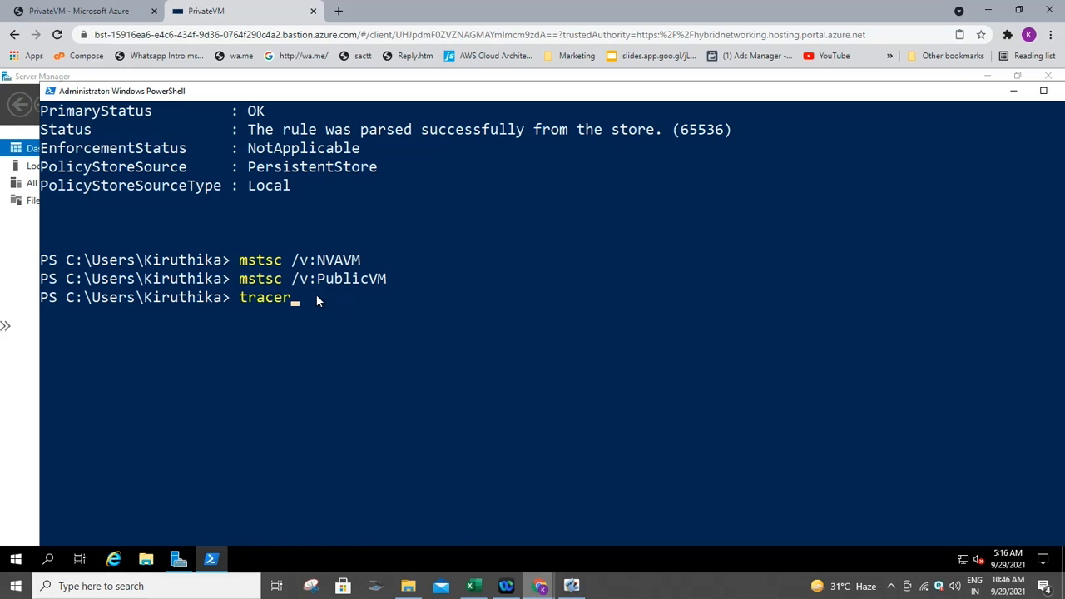